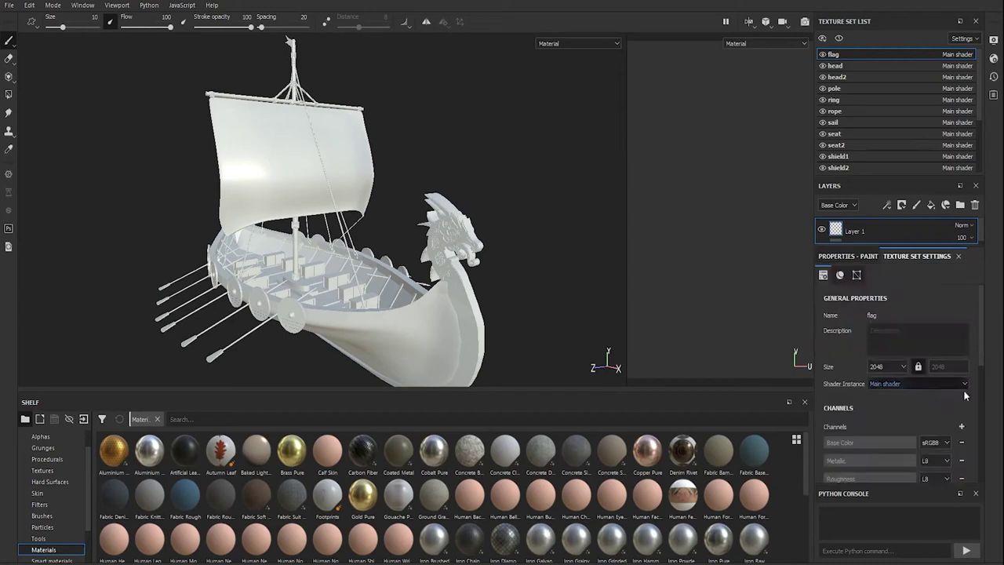
# Bake the ship's mesh maps with the Thickness map excluded.
pyautogui.click(352, 291)
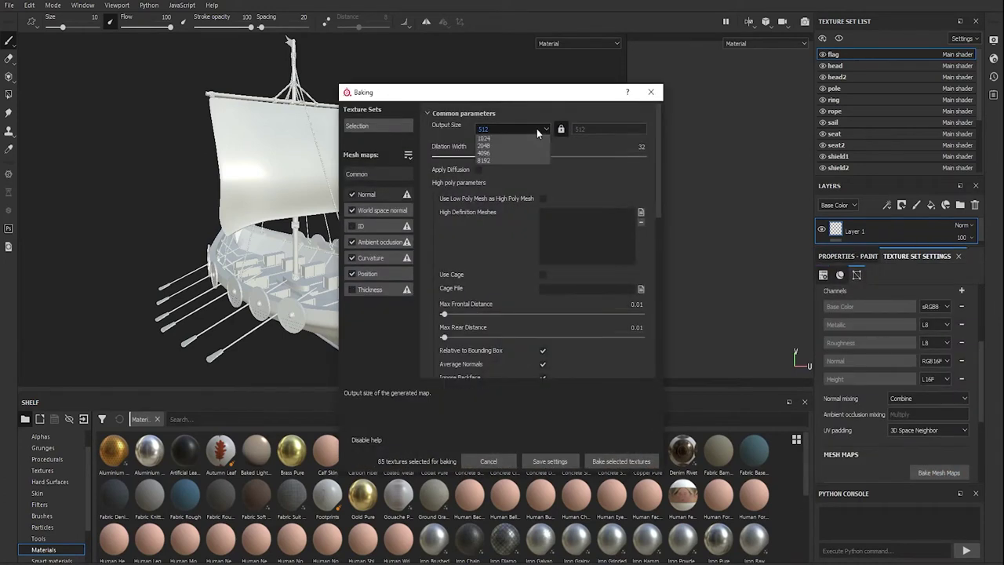
pyautogui.scroll(-3, 595, 368)
pyautogui.click(616, 460)
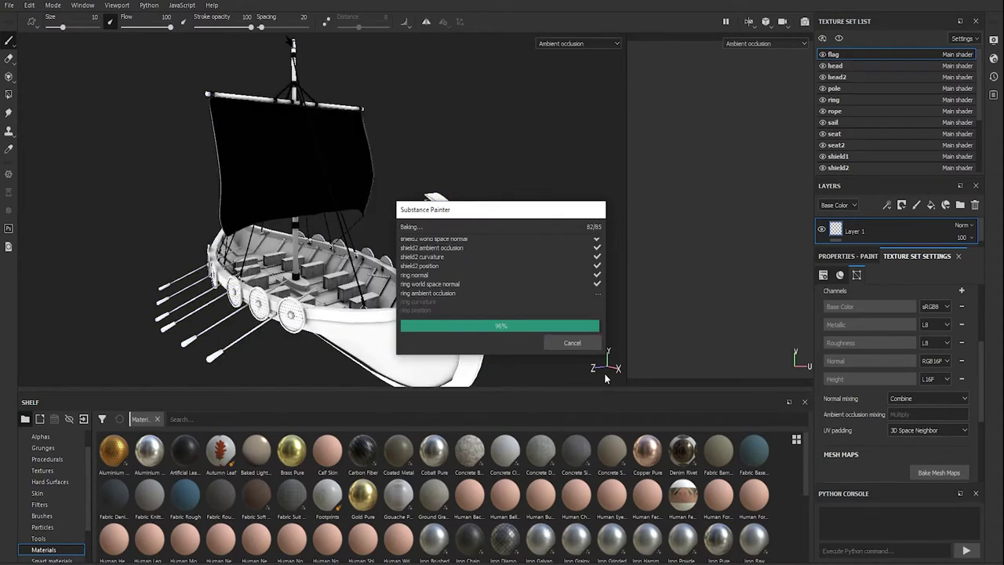
pyautogui.click(572, 343)
# Close in on the flag and filter the material shelf with 'fabric'.
pyautogui.moveTo(583, 348)
pyautogui.keyDown('alt'); pyautogui.mouseDown()
pyautogui.moveTo(523, 265)
pyautogui.moveTo(456, 217)
pyautogui.mouseUp(); pyautogui.keyUp('alt')
pyautogui.keyDown('alt'); pyautogui.moveTo(455, 218); pyautogui.dragTo(488, 340, button='right'); pyautogui.keyUp('alt')
pyautogui.keyDown('alt'); pyautogui.moveTo(488, 340); pyautogui.dragTo(538, 251); pyautogui.keyUp('alt')
pyautogui.click(197, 416)
pyautogui.write('fabric')
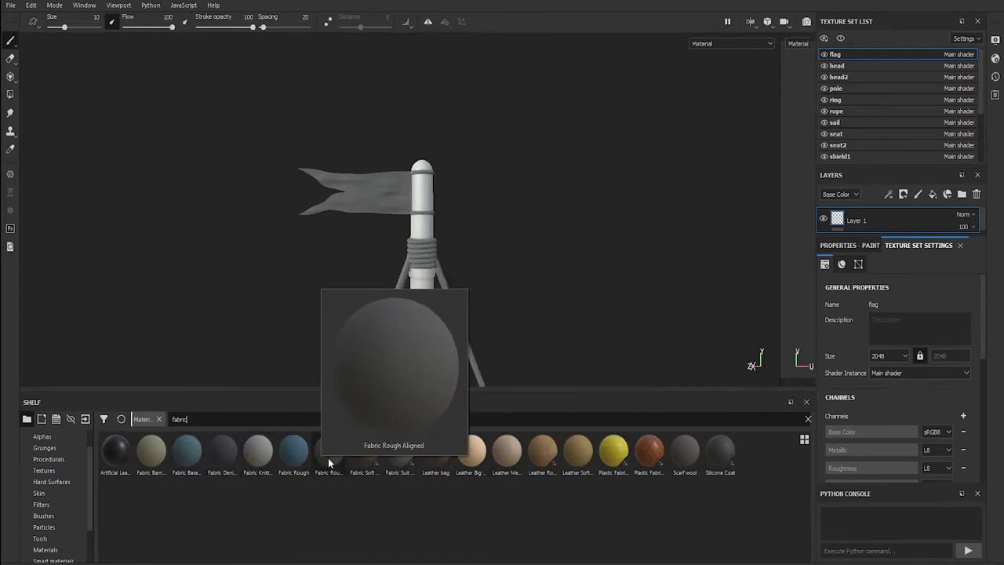
# Add Fabric Rough Aligned to the flag as a fill layer.
pyautogui.moveTo(328, 455); pyautogui.dragTo(901, 214)
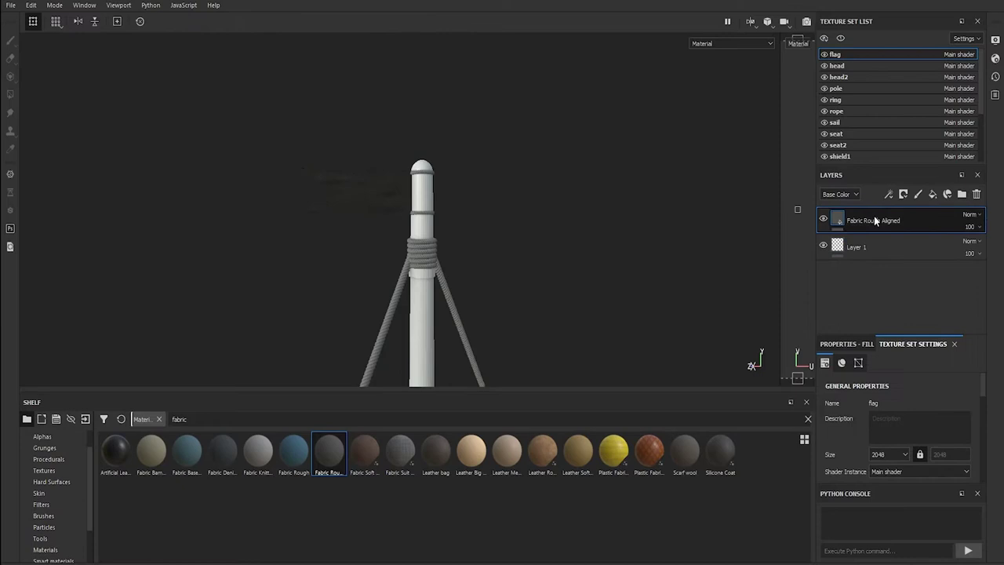
pyautogui.moveTo(864, 163); pyautogui.dragTo(863, 80)
pyautogui.moveTo(910, 338)
pyautogui.mouseDown()
pyautogui.moveTo(863, 255)
pyautogui.moveTo(863, 192)
pyautogui.mouseUp()
pyautogui.click(846, 207)
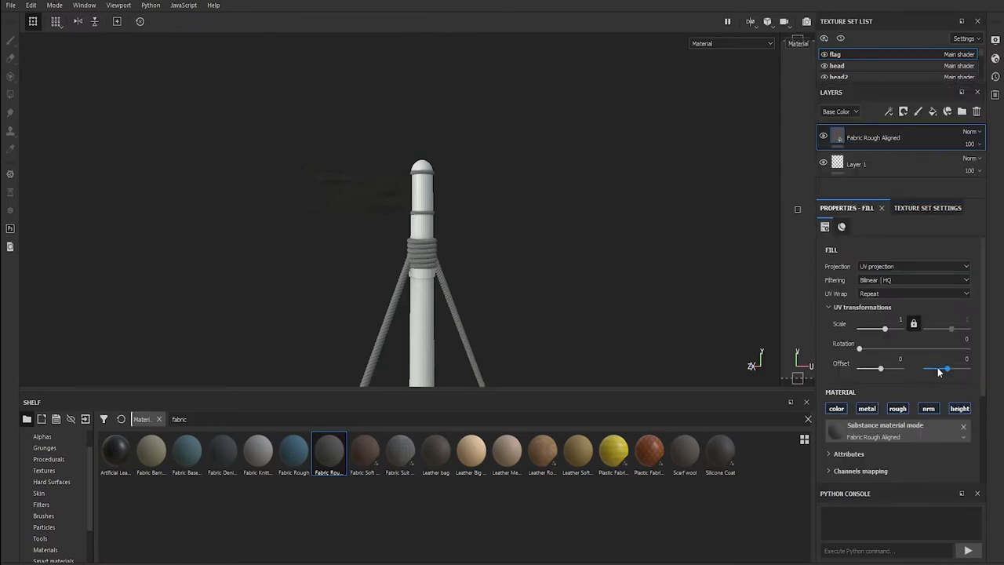
pyautogui.scroll(-2, 913, 386)
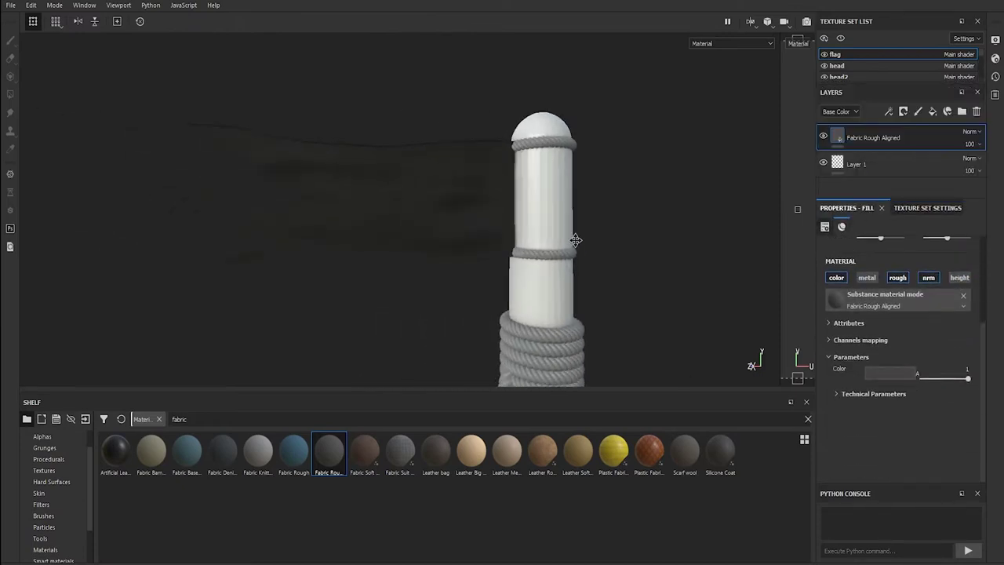
# Tint the fabric's Color to a bright red.
pyautogui.click(888, 372)
pyautogui.moveTo(971, 471); pyautogui.dragTo(977, 413)
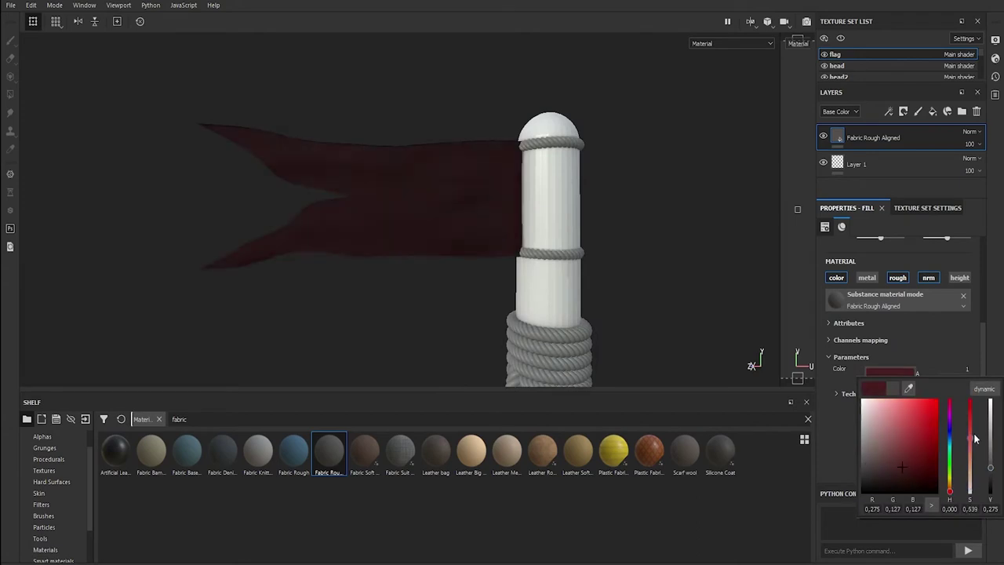
pyautogui.moveTo(991, 471)
pyautogui.mouseDown()
pyautogui.moveTo(997, 437)
pyautogui.moveTo(969, 444)
pyautogui.mouseUp()
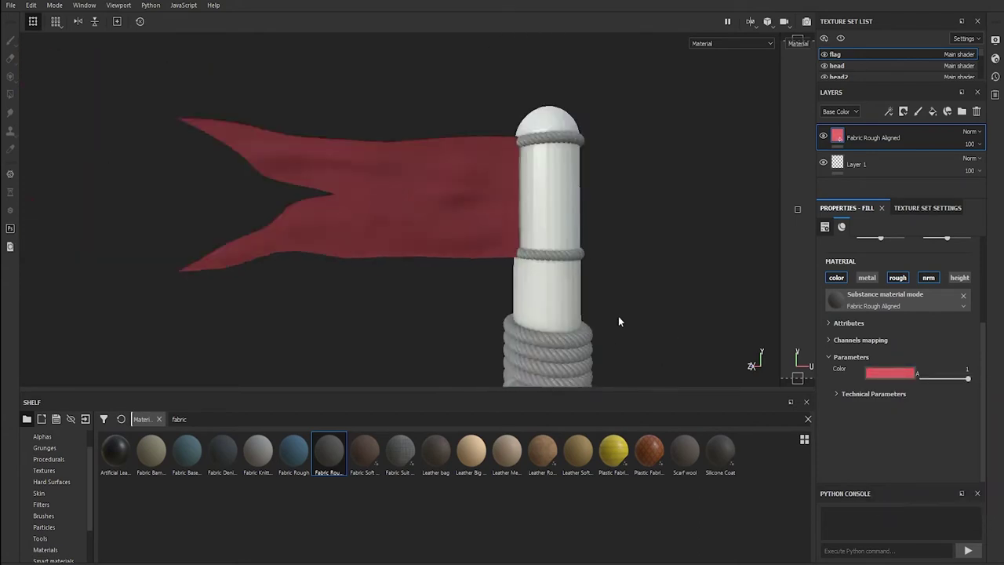
pyautogui.scroll(-5, 618, 316)
pyautogui.keyDown('alt'); pyautogui.moveTo(652, 353); pyautogui.dragTo(607, 305); pyautogui.keyUp('alt')
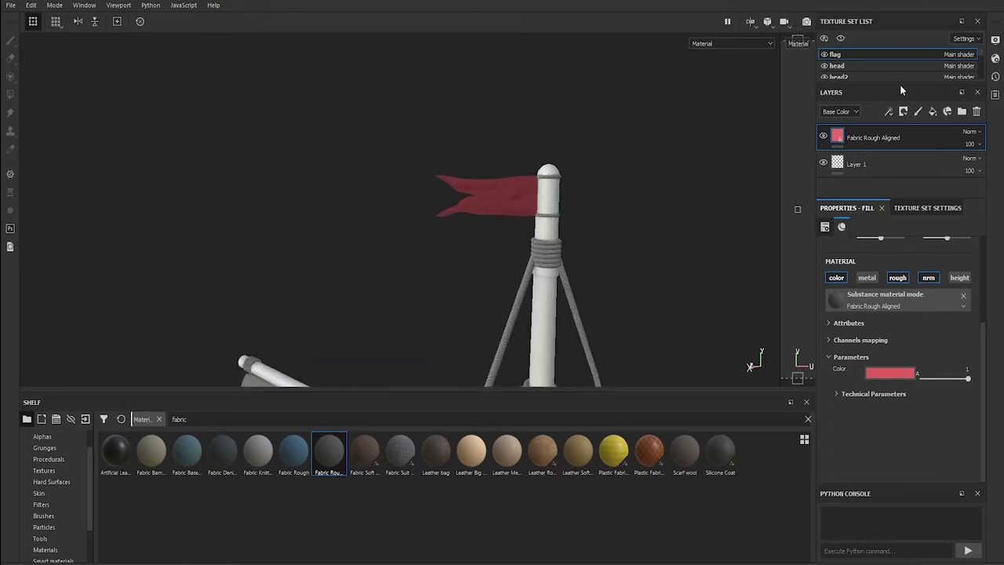
# Switch to the rope texture set and add Leather Rough as a fill layer.
pyautogui.moveTo(901, 86); pyautogui.dragTo(890, 185)
pyautogui.click(863, 110)
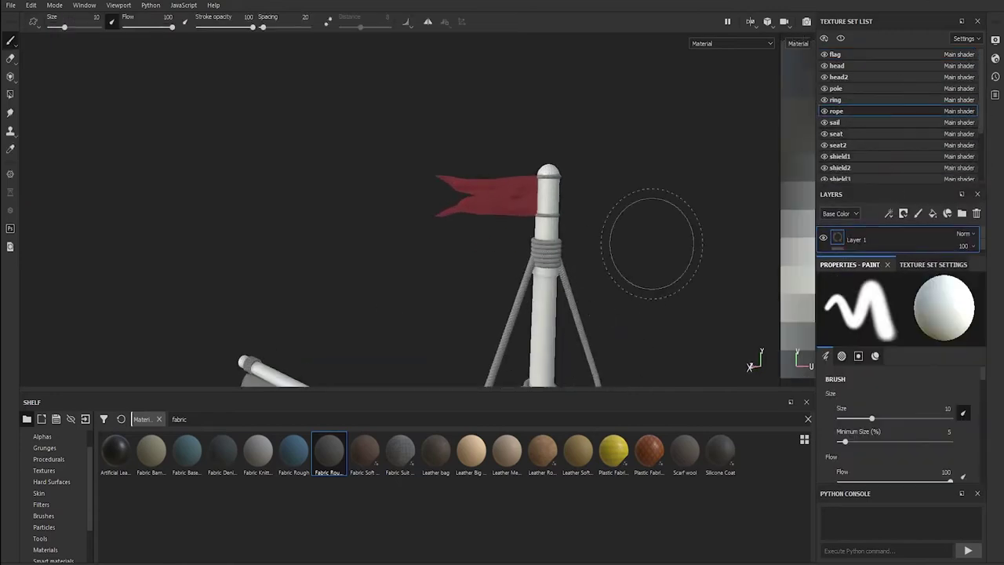
pyautogui.moveTo(543, 451); pyautogui.dragTo(871, 237)
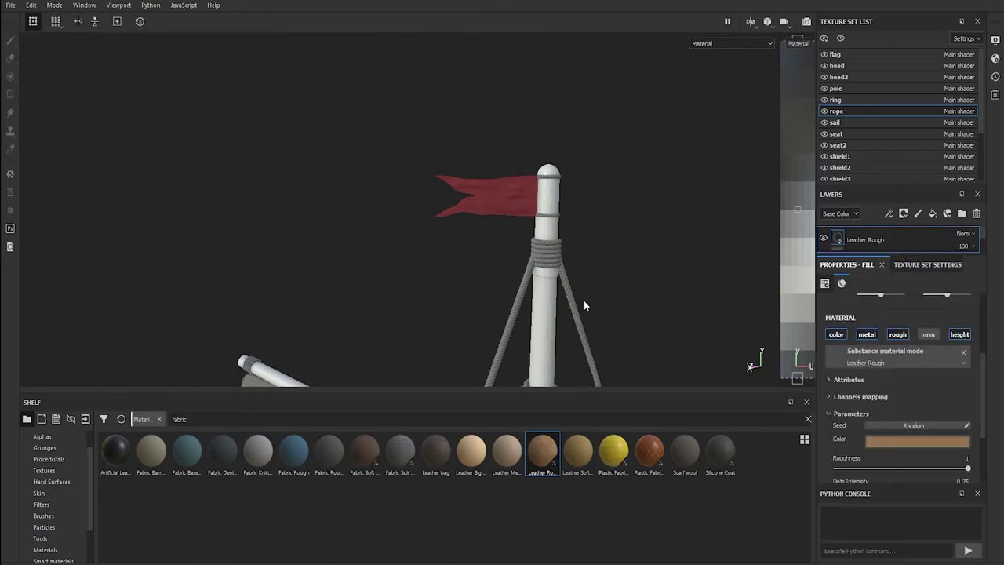
pyautogui.keyDown('alt'); pyautogui.moveTo(634, 335); pyautogui.dragTo(560, 275); pyautogui.keyUp('alt')
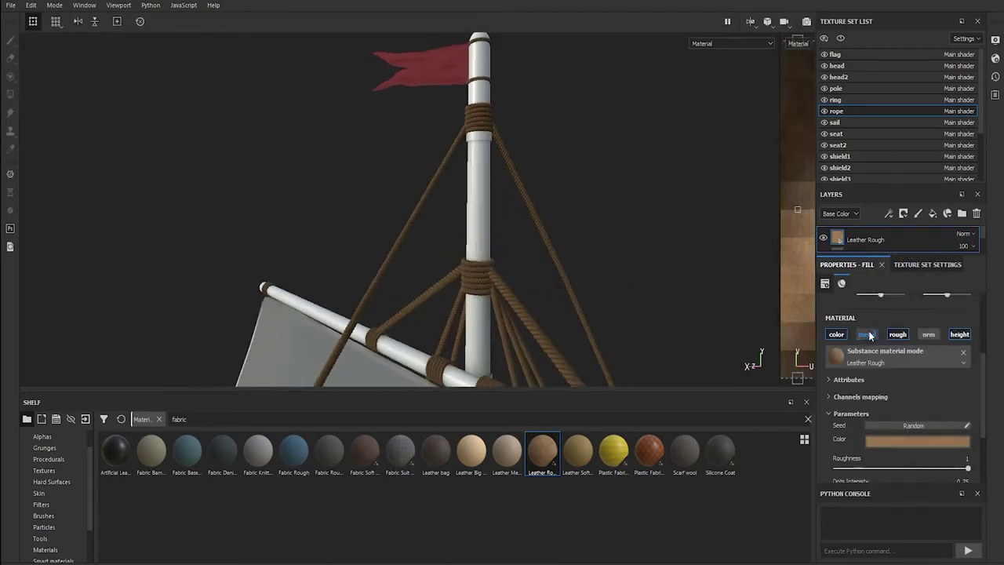
pyautogui.scroll(-5, 927, 449)
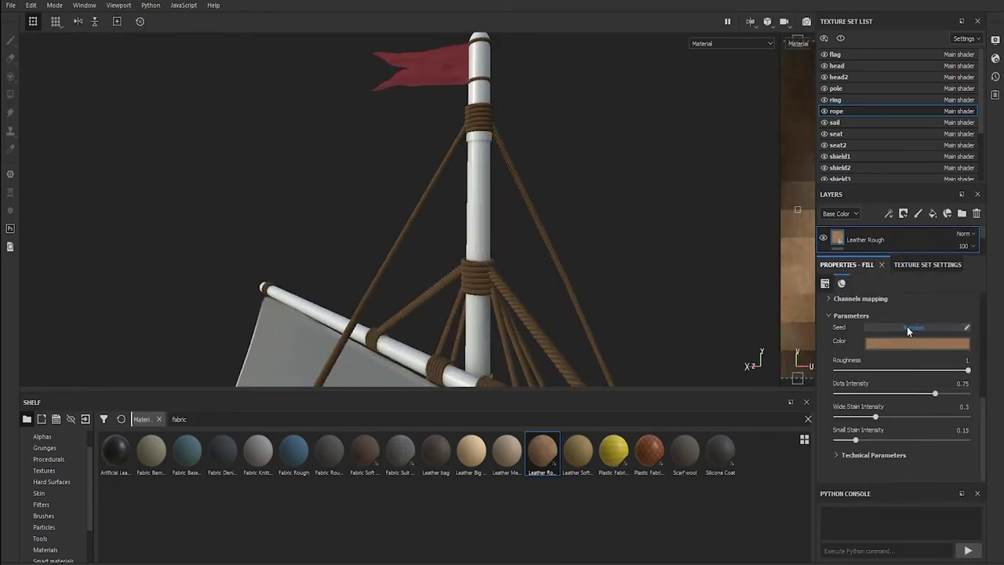
# Lighten the leather to pale tan, set roughness and normal intensity 0.84, then search 'wood'.
pyautogui.click(918, 343)
pyautogui.moveTo(990, 408); pyautogui.dragTo(991, 376)
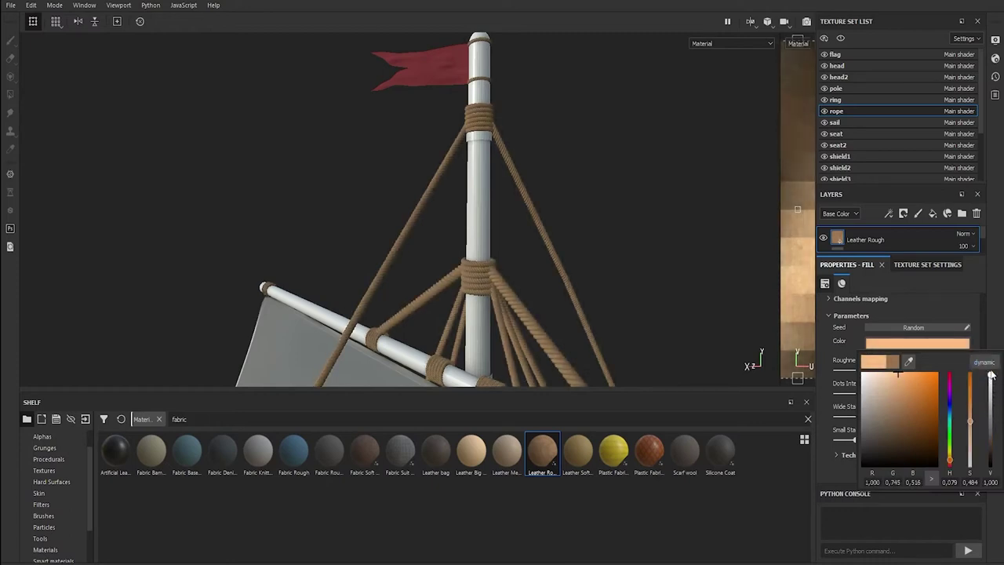
pyautogui.click(605, 288)
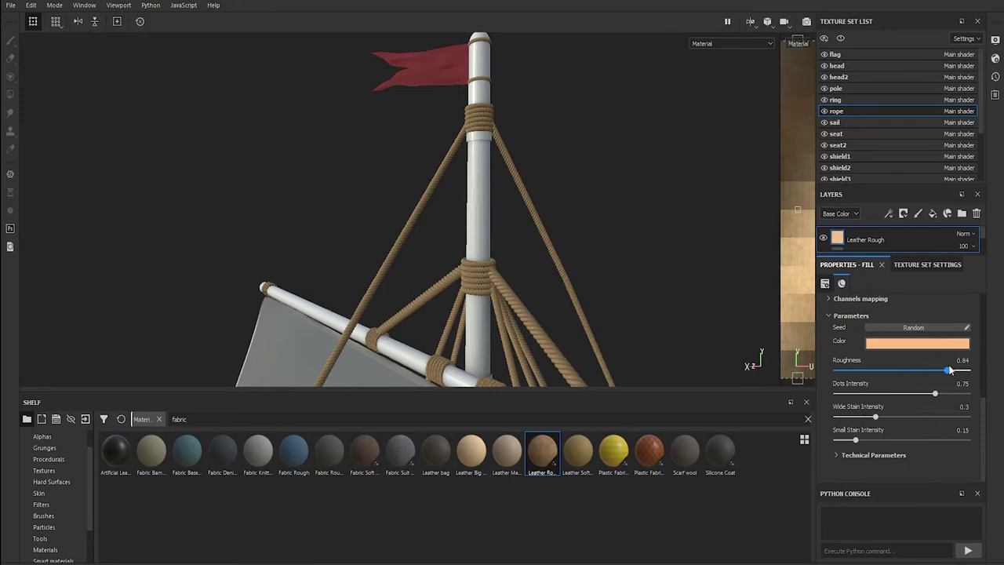
pyautogui.click(874, 455)
pyautogui.scroll(-2, 902, 408)
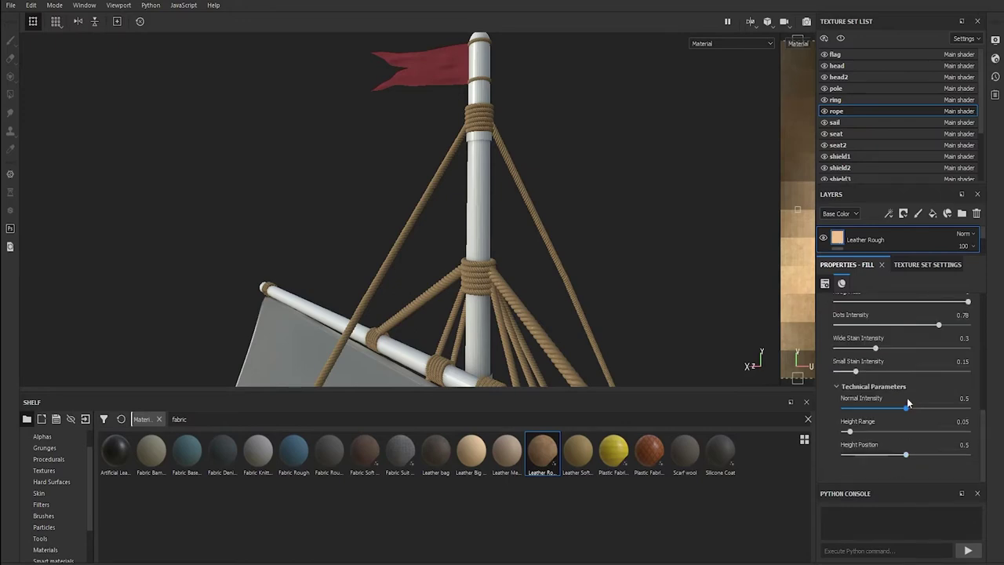
pyautogui.scroll(-2, 589, 276)
pyautogui.doubleClick(179, 419)
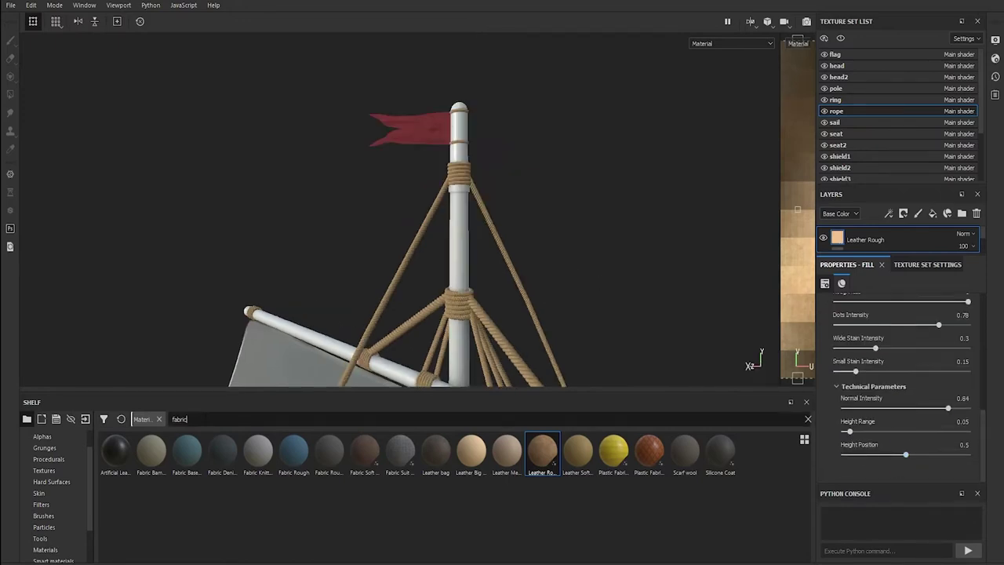
pyautogui.write('wood')
pyautogui.moveTo(186, 451)
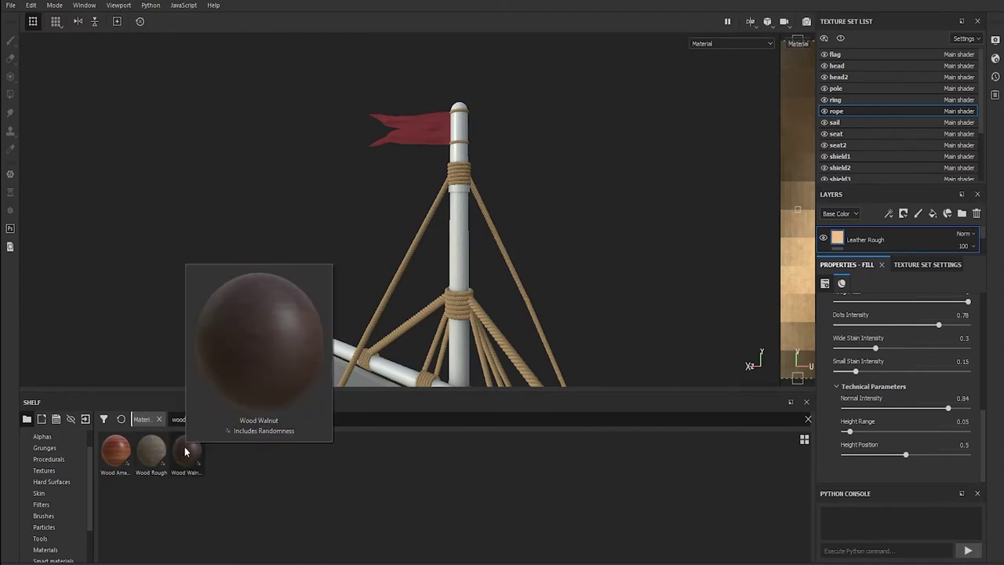
# Add Wood Walnut as a fill layer on the mast pole.
pyautogui.moveTo(155, 460); pyautogui.dragTo(887, 230)
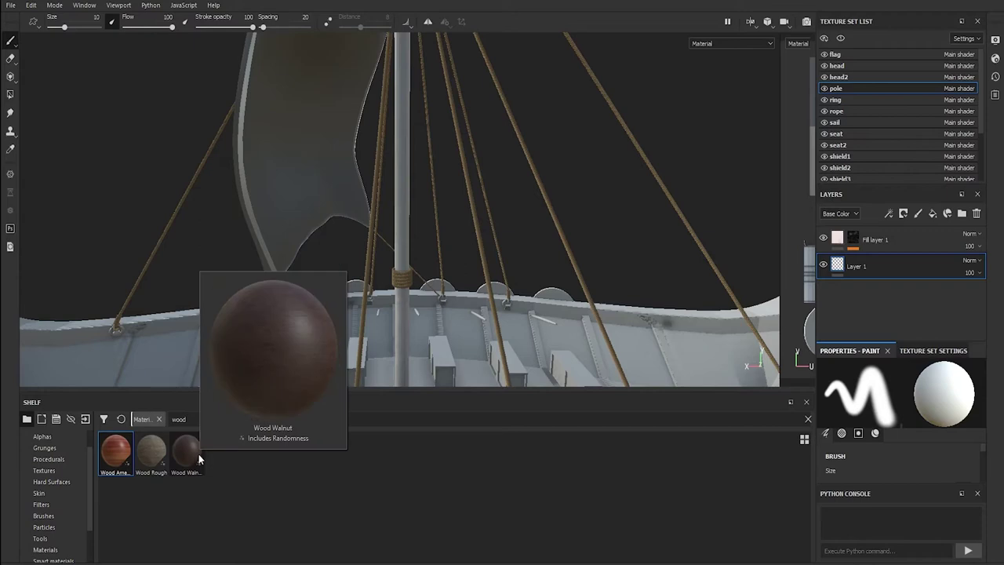
pyautogui.moveTo(187, 454); pyautogui.dragTo(840, 282)
pyautogui.keyDown('alt'); pyautogui.moveTo(636, 311); pyautogui.dragTo(456, 202); pyautogui.keyUp('alt')
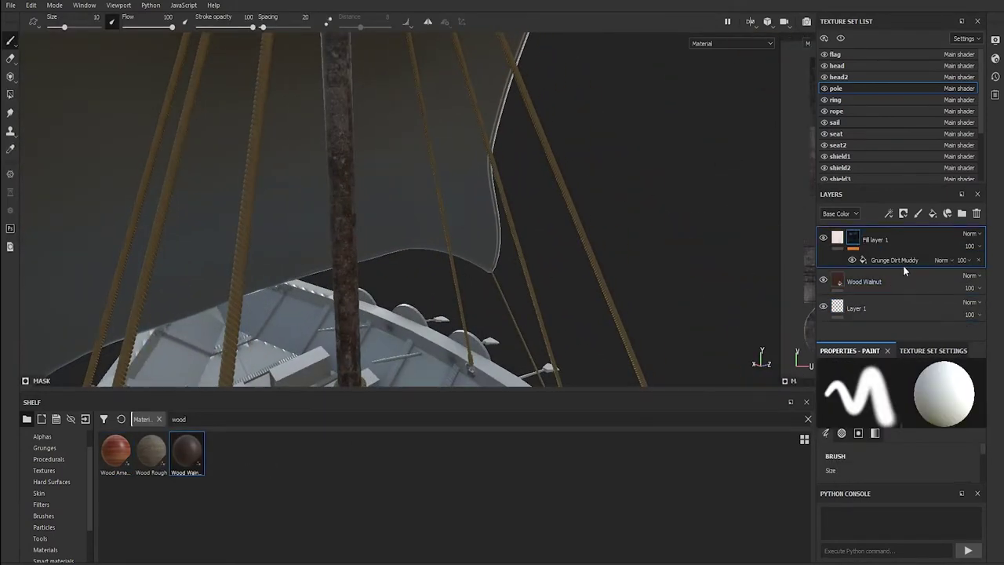
# Add a Grunge Dirt Muddy mask and straighten the Wood Walnut projection rotation.
pyautogui.moveTo(897, 415); pyautogui.dragTo(883, 415)
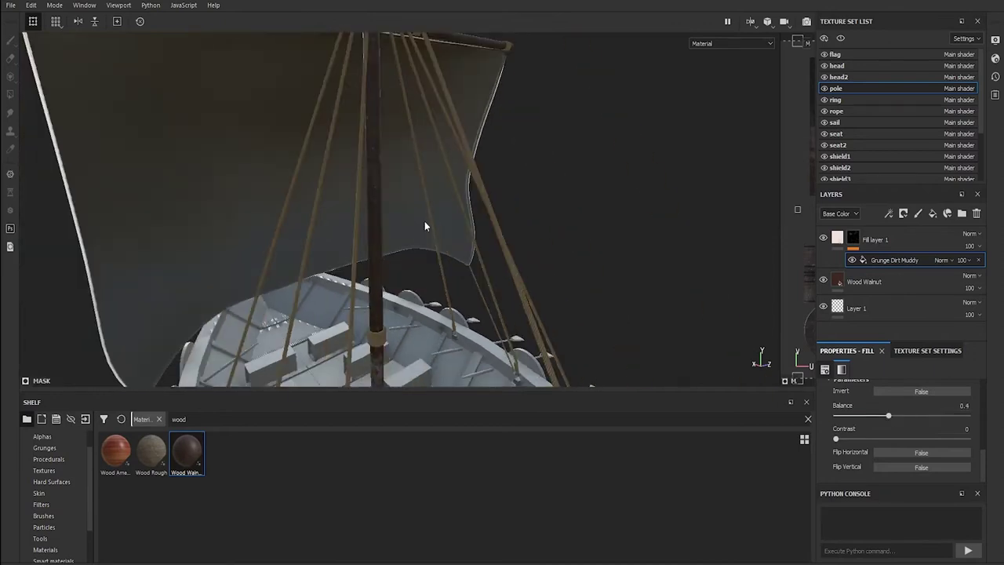
pyautogui.keyDown('alt'); pyautogui.moveTo(426, 224); pyautogui.dragTo(431, 303); pyautogui.keyUp('alt')
pyautogui.moveTo(781, 255); pyautogui.dragTo(388, 237)
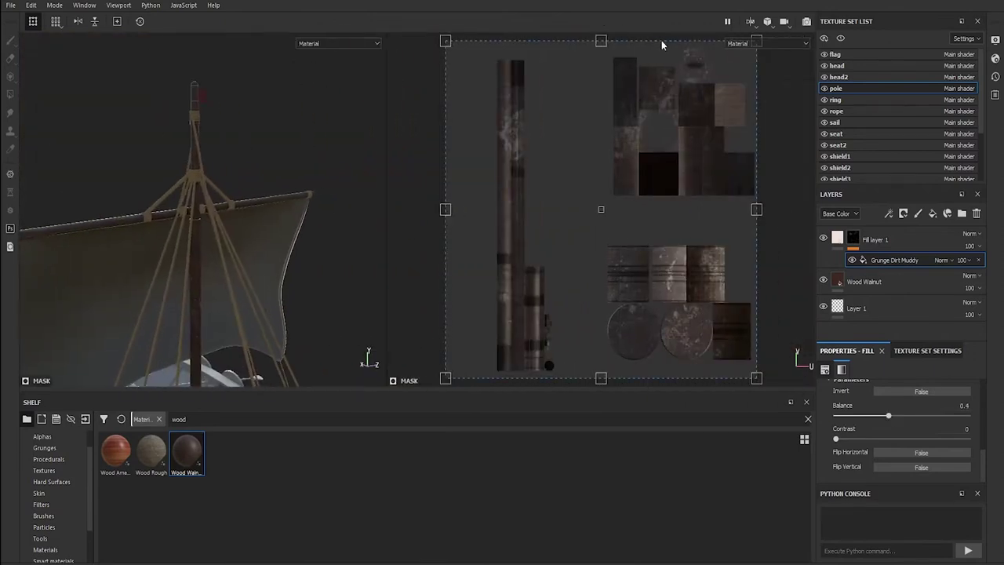
pyautogui.scroll(5, 242, 318)
pyautogui.keyDown('alt'); pyautogui.moveTo(242, 318); pyautogui.dragTo(320, 324); pyautogui.keyUp('alt')
pyautogui.moveTo(787, 100); pyautogui.dragTo(776, 314)
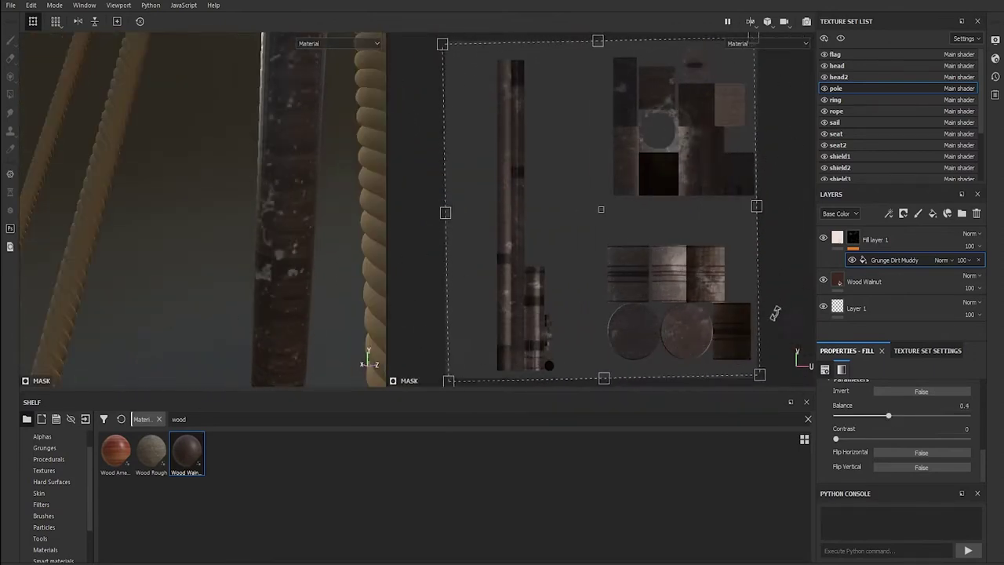
pyautogui.click(894, 284)
pyautogui.moveTo(755, 182); pyautogui.dragTo(758, 259)
pyautogui.moveTo(321, 255)
pyautogui.keyDown('alt'); pyautogui.mouseDown()
pyautogui.moveTo(337, 252)
pyautogui.moveTo(345, 196)
pyautogui.mouseUp(); pyautogui.keyUp('alt')
# Set the grunge balance to 0.47 and tint the dirt layer a dusky pink.
pyautogui.click(894, 260)
pyautogui.moveTo(902, 415)
pyautogui.mouseDown()
pyautogui.moveTo(889, 415)
pyautogui.moveTo(899, 415)
pyautogui.mouseUp()
pyautogui.moveTo(350, 319)
pyautogui.keyDown('alt'); pyautogui.mouseDown()
pyautogui.moveTo(303, 172)
pyautogui.moveTo(375, 233)
pyautogui.moveTo(386, 220)
pyautogui.moveTo(692, 222)
pyautogui.mouseUp(); pyautogui.keyUp('alt')
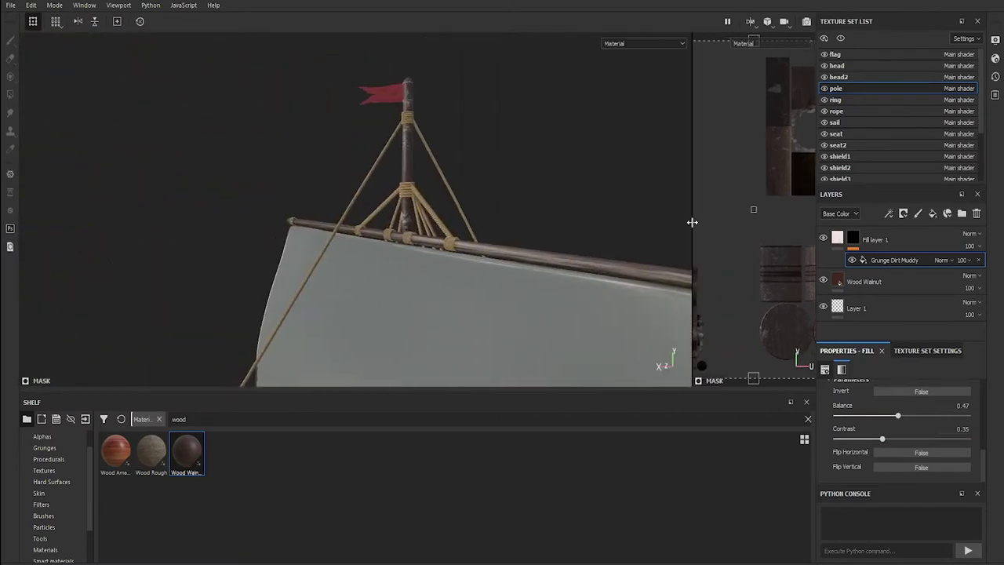
pyautogui.click(836, 252)
pyautogui.click(902, 411)
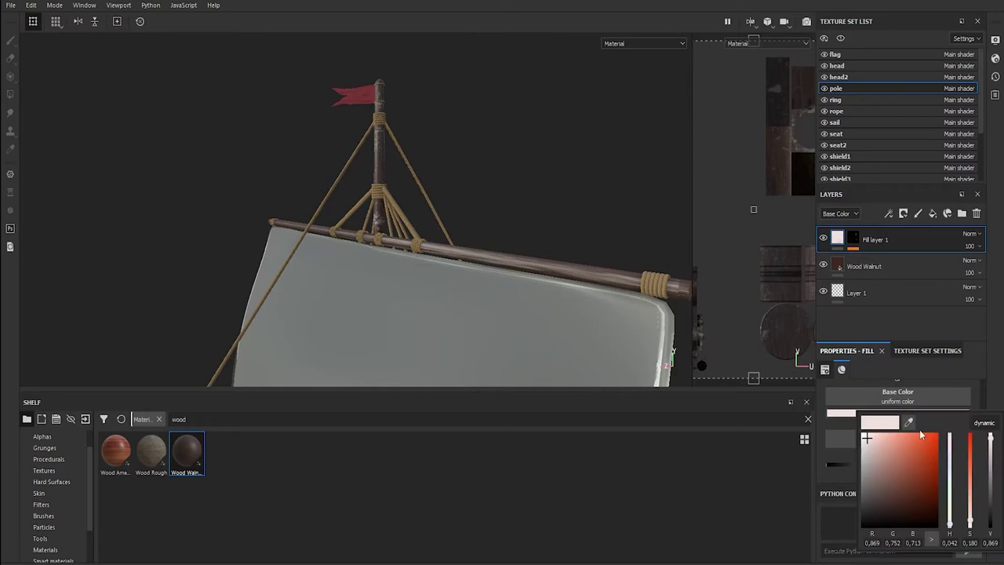
pyautogui.moveTo(991, 433); pyautogui.dragTo(991, 475)
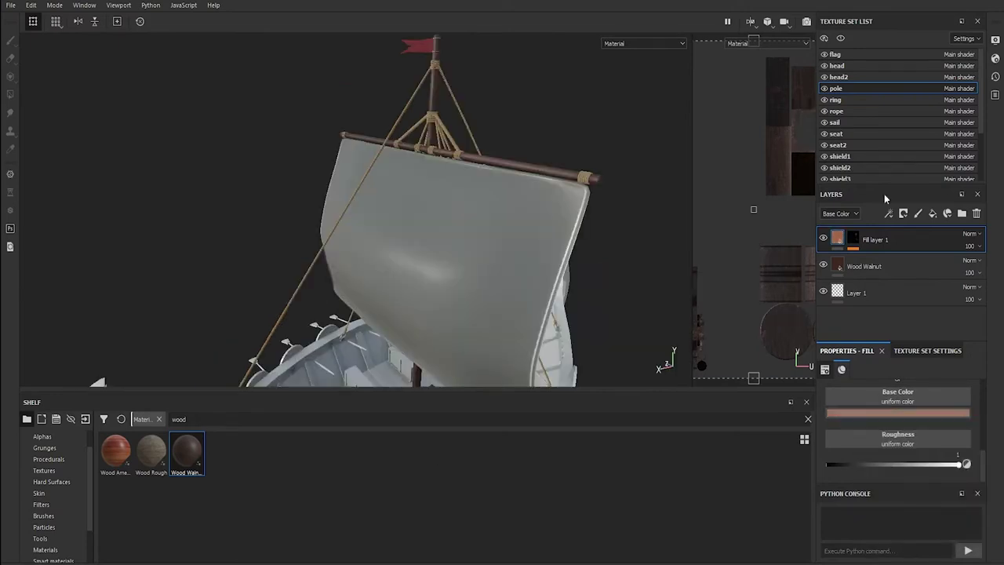
pyautogui.click(836, 122)
# Apply Leather Soft Grain to the sail, tinted muted teal green with roughness 1.
pyautogui.moveTo(578, 451); pyautogui.dragTo(521, 315)
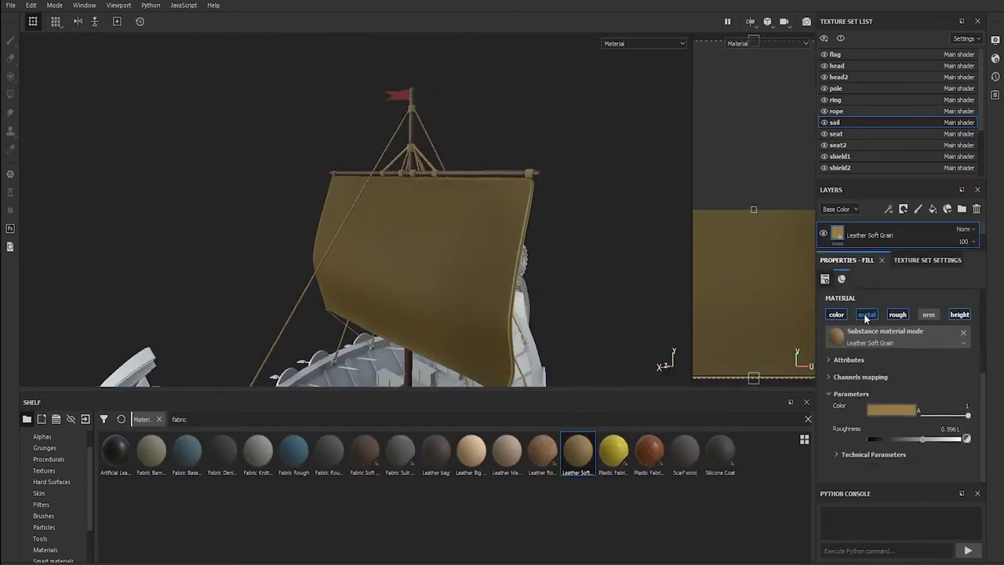
pyautogui.click(890, 410)
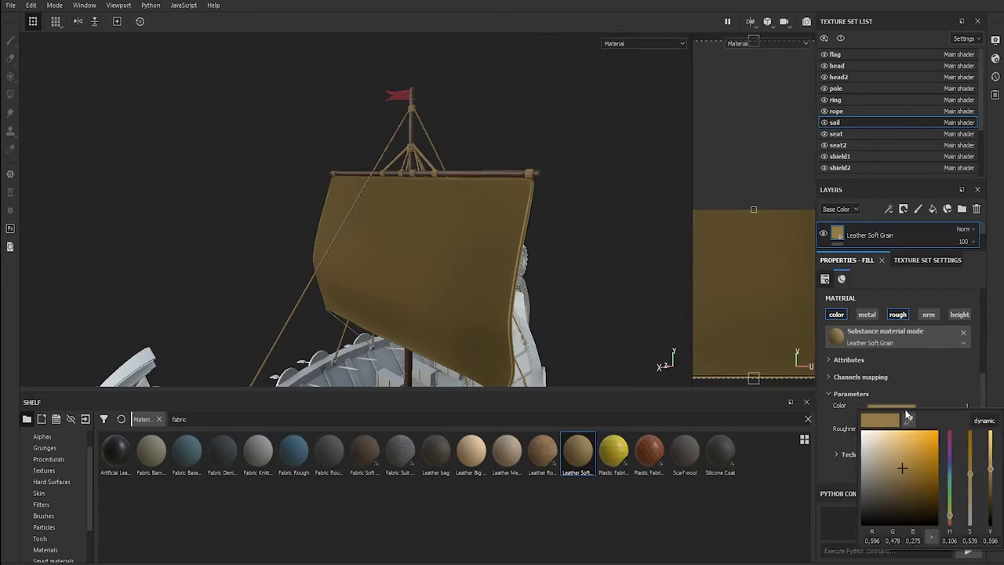
pyautogui.moveTo(950, 514); pyautogui.dragTo(952, 491)
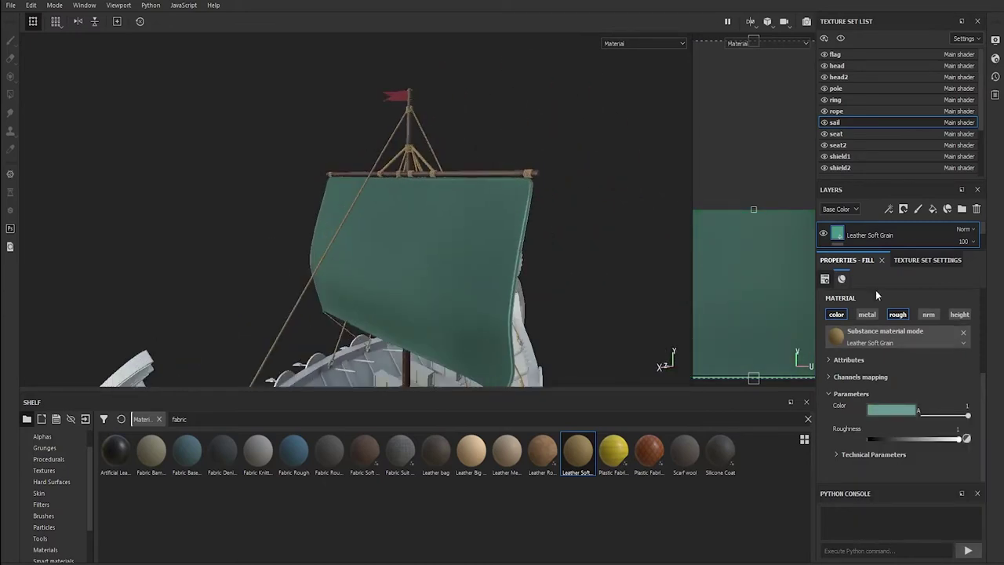
pyautogui.moveTo(896, 259); pyautogui.dragTo(896, 282)
# Add a fill layer above the sail material with a black mask and fill effect.
pyautogui.click(933, 208)
pyautogui.rightClick(838, 233)
pyautogui.click(879, 248)
pyautogui.rightClick(853, 233)
pyautogui.click(868, 490)
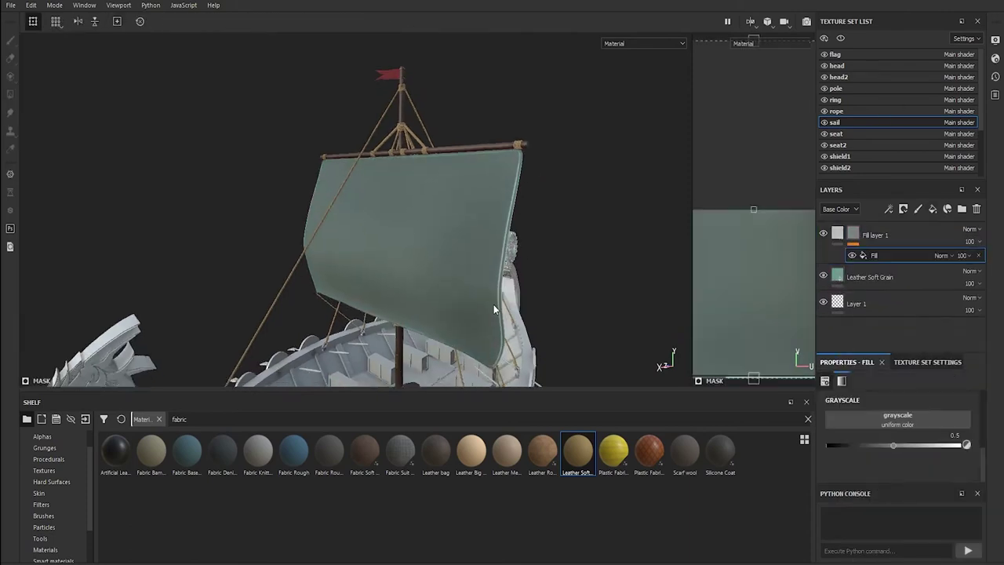
# Brighten the Leather Soft Grain's green colour.
pyautogui.click(902, 277)
pyautogui.scroll(-2, 926, 452)
pyautogui.click(899, 443)
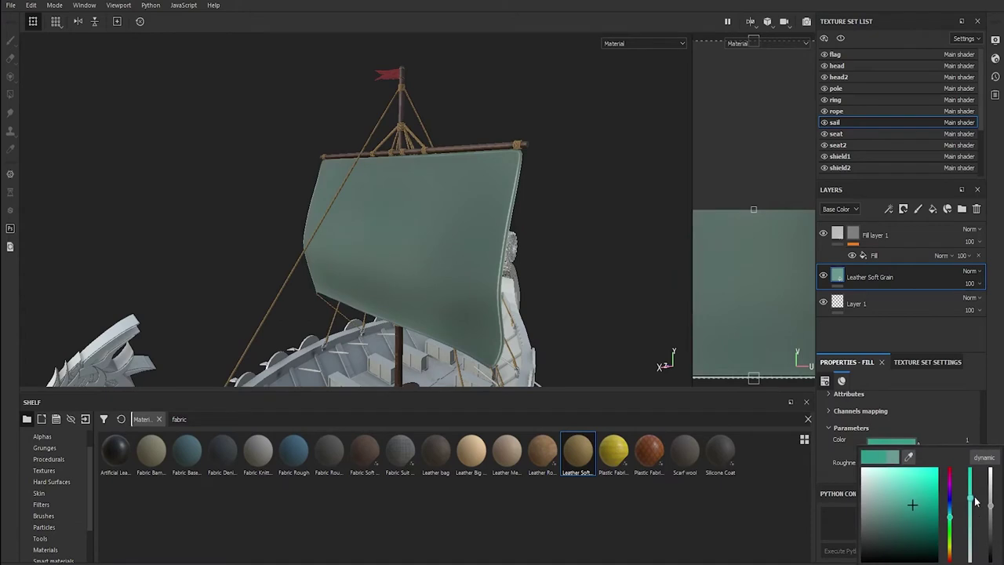
pyautogui.moveTo(993, 510); pyautogui.dragTo(997, 482)
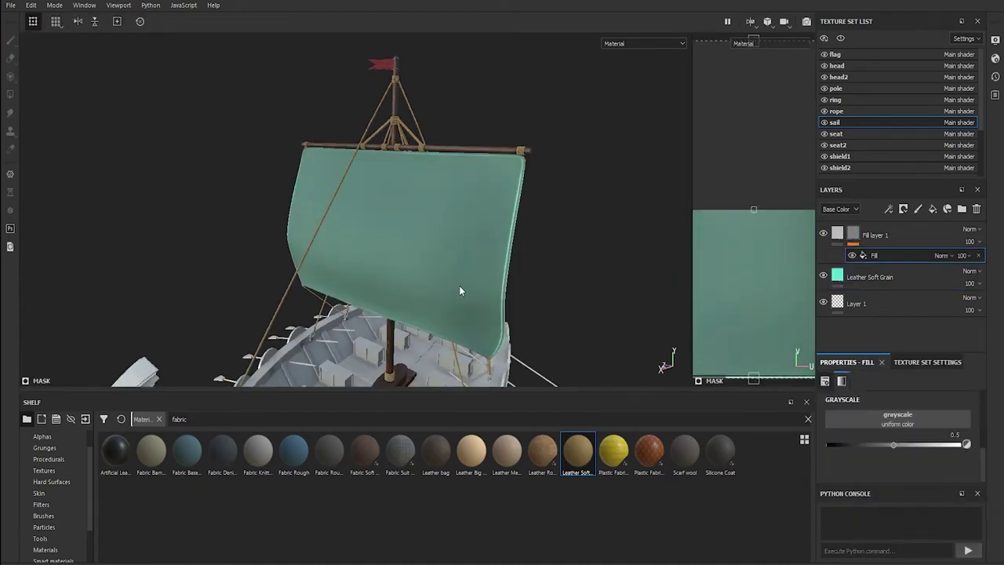
# Use Grunge Fingerprints Dirty as the mask's fill pattern.
pyautogui.click(890, 419)
pyautogui.write('dirty')
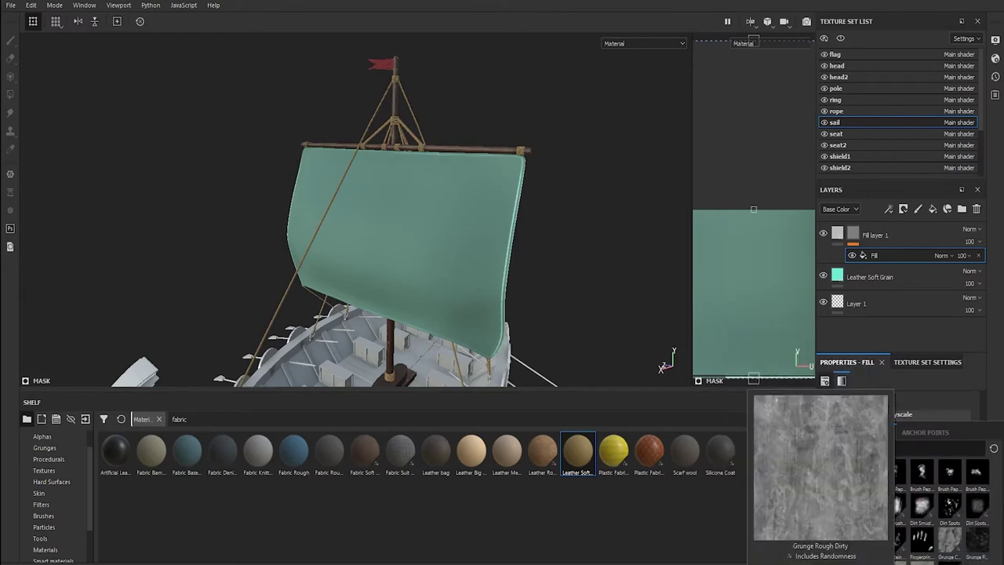
pyautogui.click(977, 540)
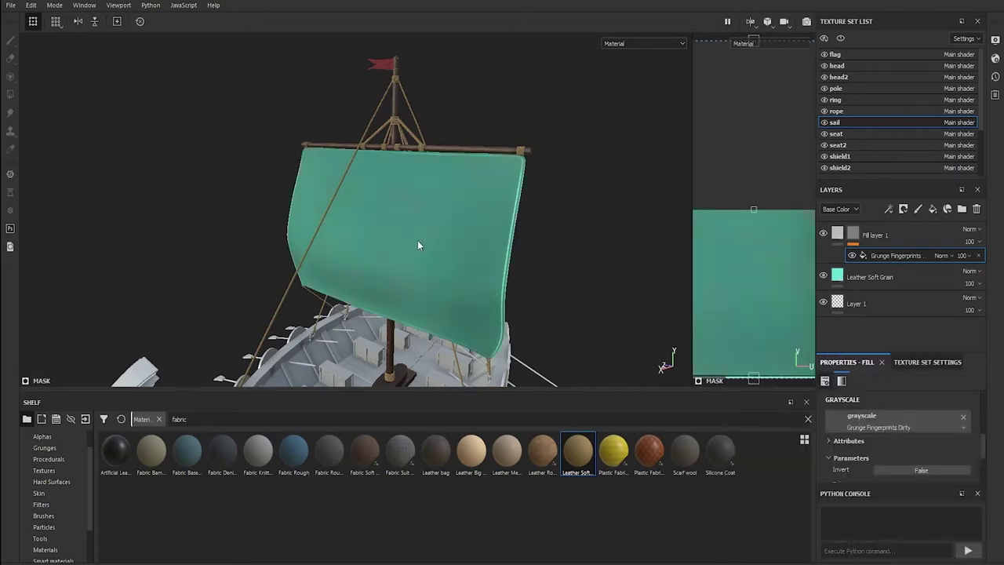
# Darken the sail's Leather Soft Grain base colour.
pyautogui.keyDown('alt'); pyautogui.moveTo(479, 296); pyautogui.dragTo(417, 287); pyautogui.keyUp('alt')
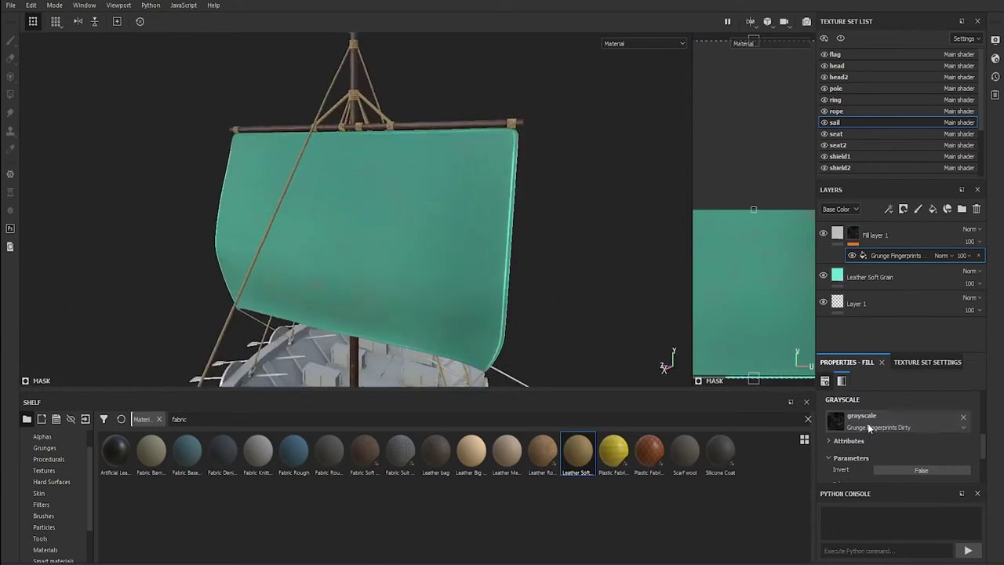
pyautogui.click(871, 278)
pyautogui.click(890, 443)
pyautogui.moveTo(991, 480); pyautogui.dragTo(994, 499)
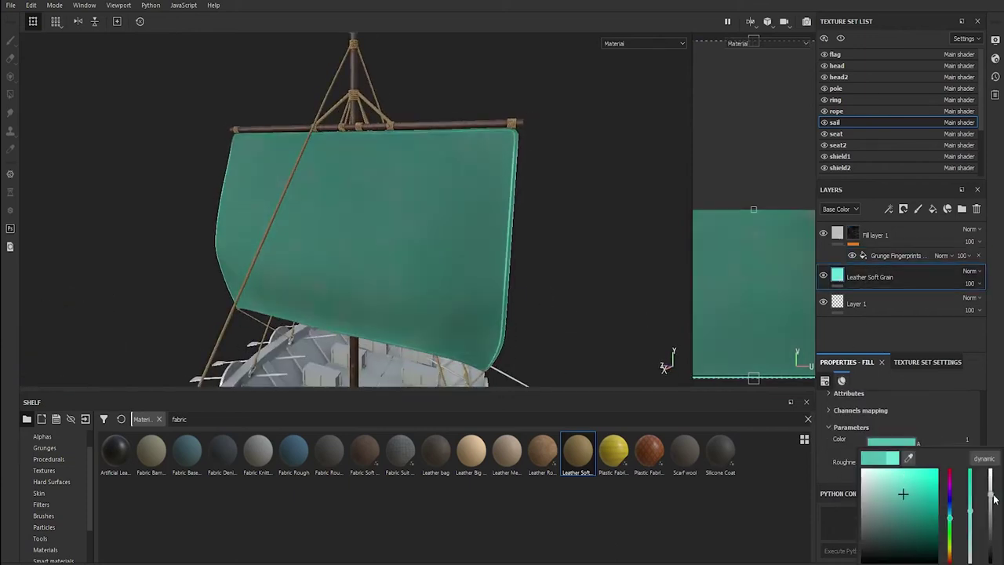
# Tune the fingerprint grunge's scale, rotation, offset and balance to 0.59.
pyautogui.click(887, 256)
pyautogui.moveTo(565, 343)
pyautogui.keyDown('alt'); pyautogui.mouseDown()
pyautogui.moveTo(840, 453)
pyautogui.moveTo(934, 453)
pyautogui.mouseUp(); pyautogui.keyUp('alt')
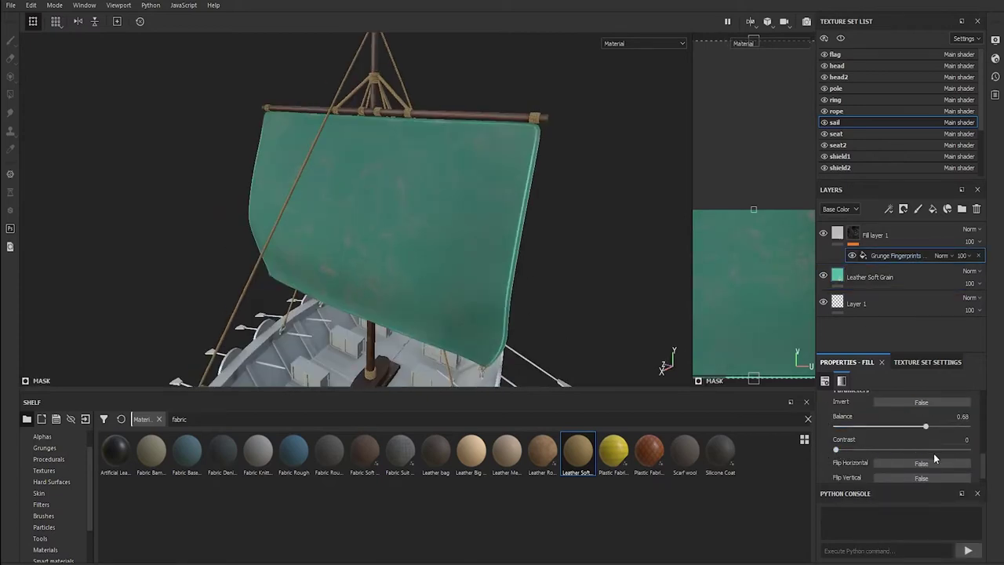
pyautogui.scroll(-3, 914, 432)
pyautogui.scroll(1, 914, 431)
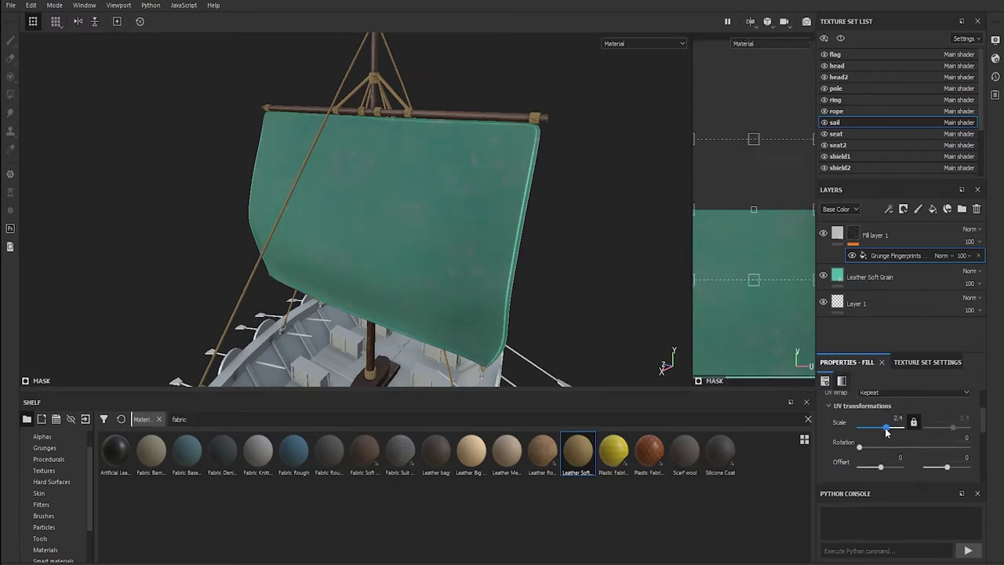
pyautogui.moveTo(882, 432); pyautogui.dragTo(854, 298)
pyautogui.scroll(-1, 873, 431)
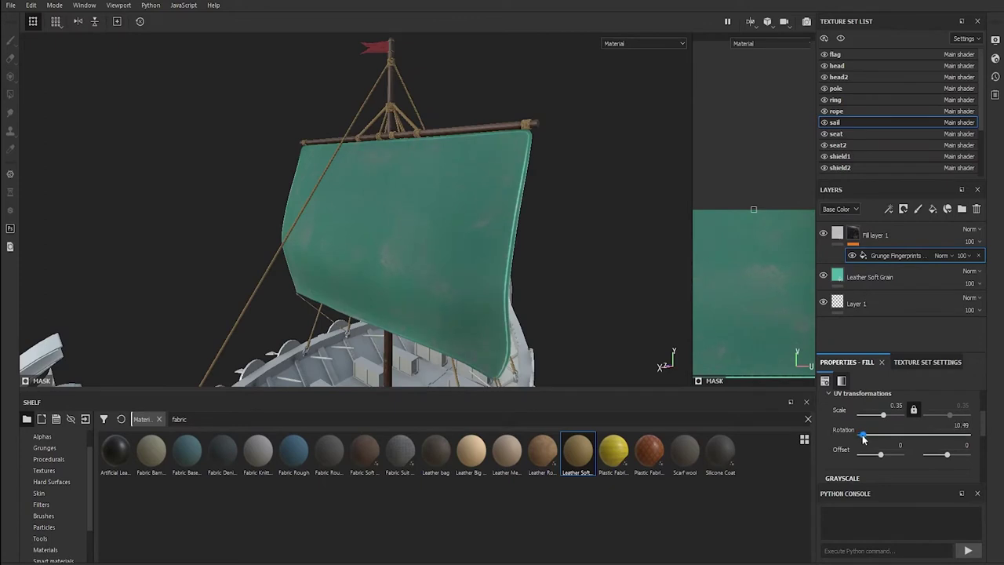
pyautogui.scroll(-1, 896, 443)
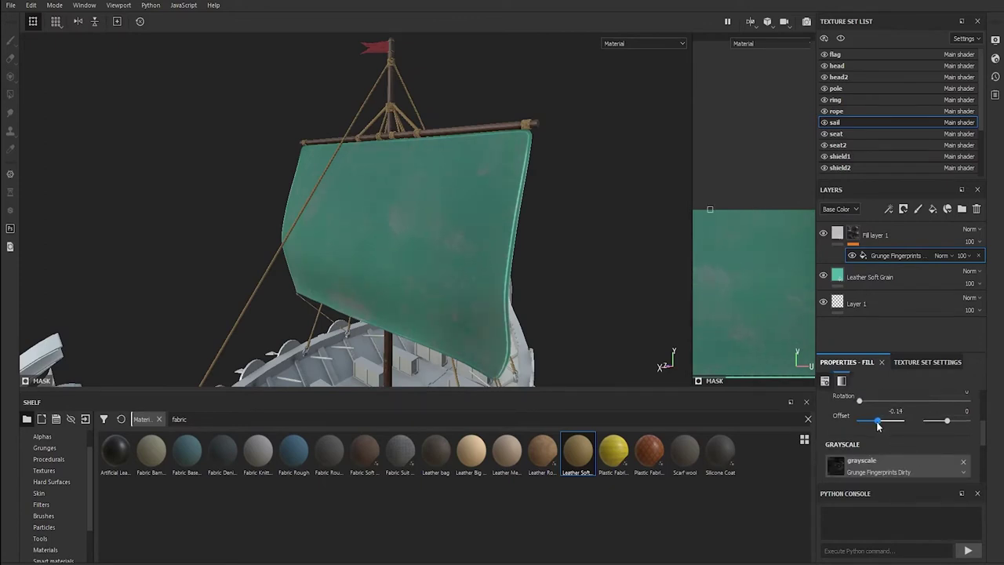
pyautogui.scroll(-2, 886, 427)
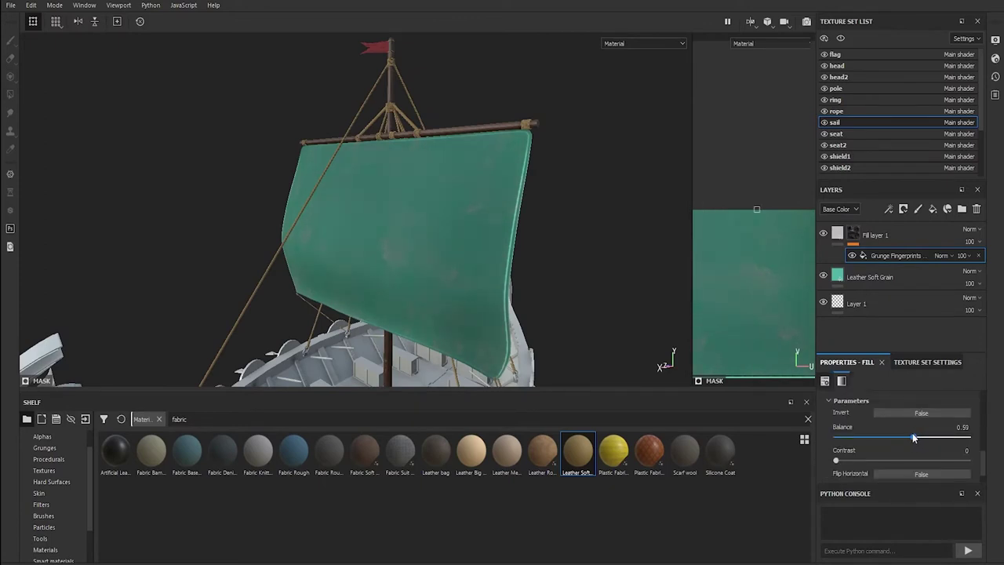
pyautogui.moveTo(598, 310)
pyautogui.keyDown('alt'); pyautogui.mouseDown()
pyautogui.moveTo(372, 271)
pyautogui.moveTo(433, 312)
pyautogui.moveTo(485, 251)
pyautogui.moveTo(541, 308)
pyautogui.mouseUp(); pyautogui.keyUp('alt')
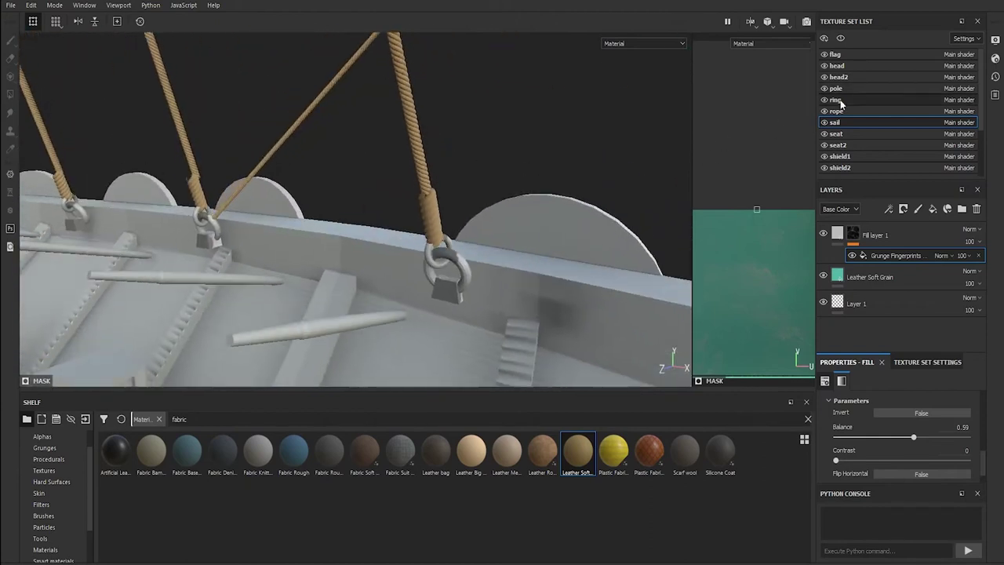
# Apply Iron Raw Damaged from an 'iron' shelf search to the ring texture set.
pyautogui.click(838, 100)
pyautogui.click(405, 419)
pyautogui.write('iron')
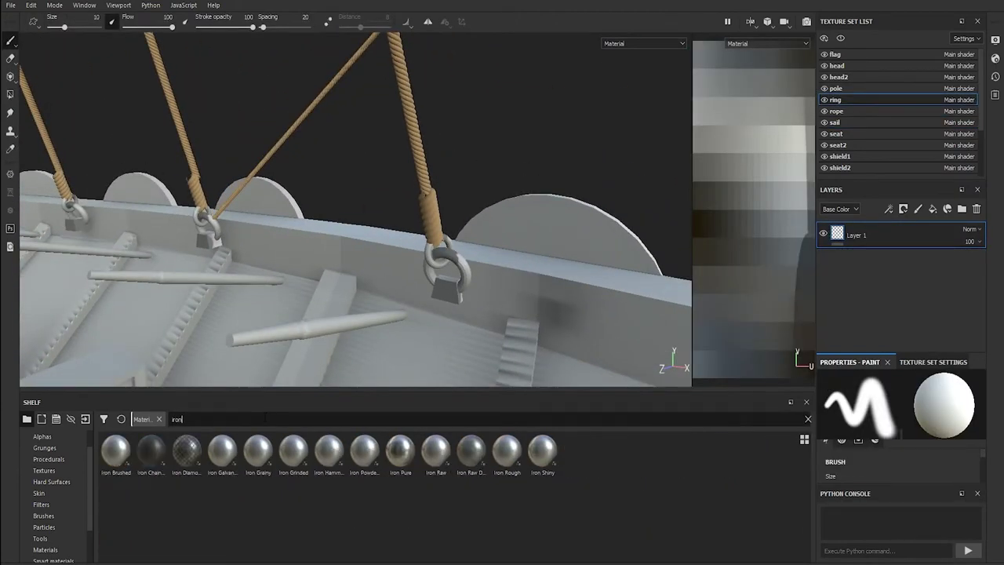
pyautogui.moveTo(466, 459)
pyautogui.mouseDown()
pyautogui.moveTo(456, 322)
pyautogui.moveTo(498, 302)
pyautogui.moveTo(512, 308)
pyautogui.mouseUp()
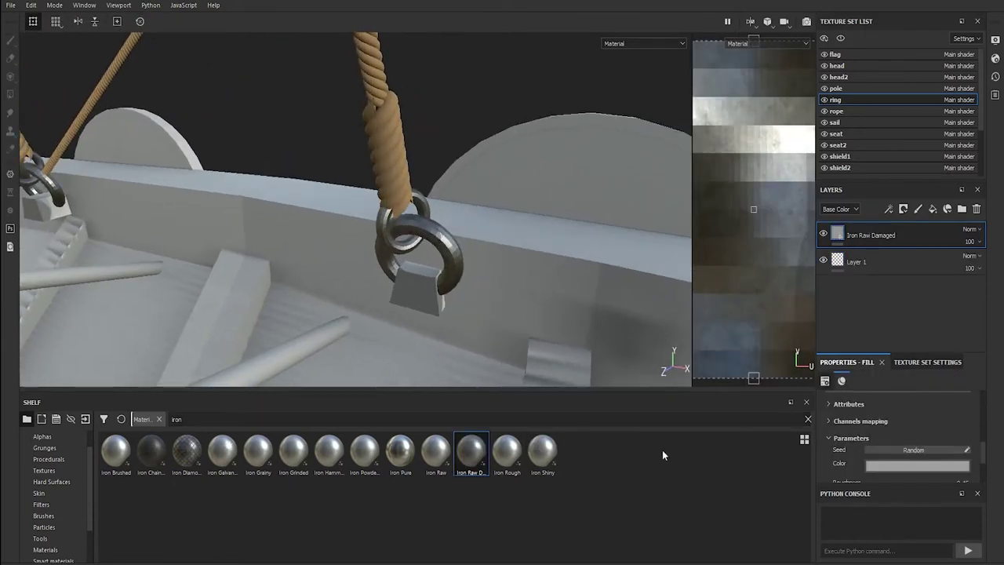
# Lower the Iron Raw Damaged roughness to 0.28.
pyautogui.scroll(-1, 902, 423)
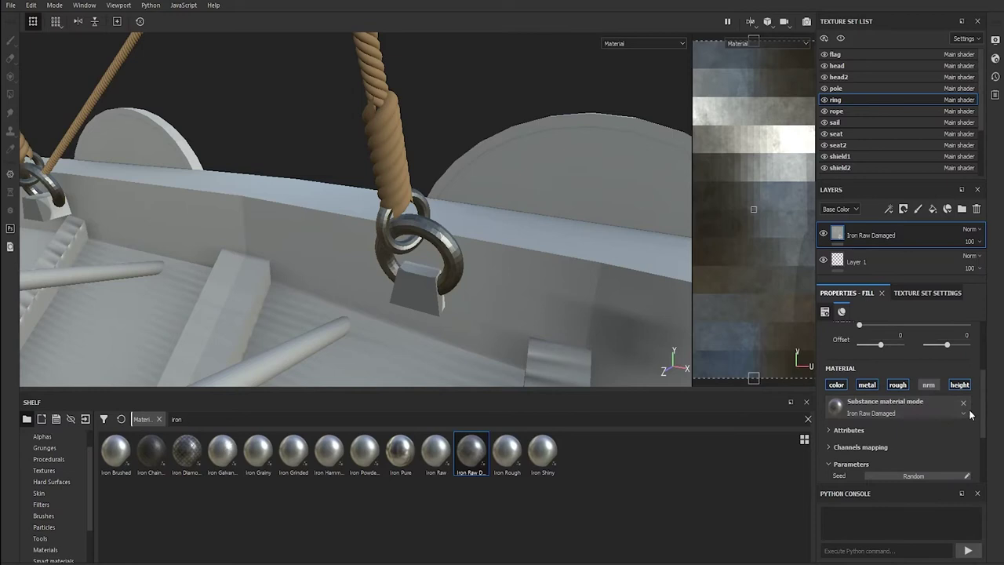
pyautogui.scroll(-2, 914, 421)
pyautogui.moveTo(960, 450); pyautogui.dragTo(874, 449)
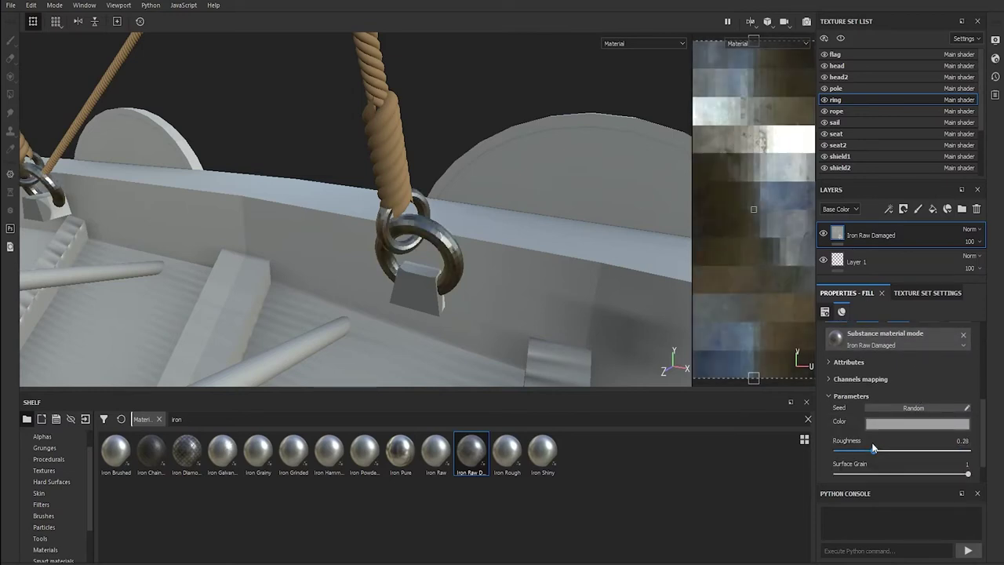
pyautogui.scroll(-1, 922, 469)
pyautogui.scroll(2, 922, 463)
pyautogui.click(849, 396)
pyautogui.click(850, 401)
pyautogui.scroll(2, 895, 433)
# Tile the iron texture more finely by adjusting its scale.
pyautogui.scroll(2, 931, 432)
pyautogui.moveTo(888, 410); pyautogui.dragTo(866, 429)
pyautogui.moveTo(915, 286); pyautogui.dragTo(918, 356)
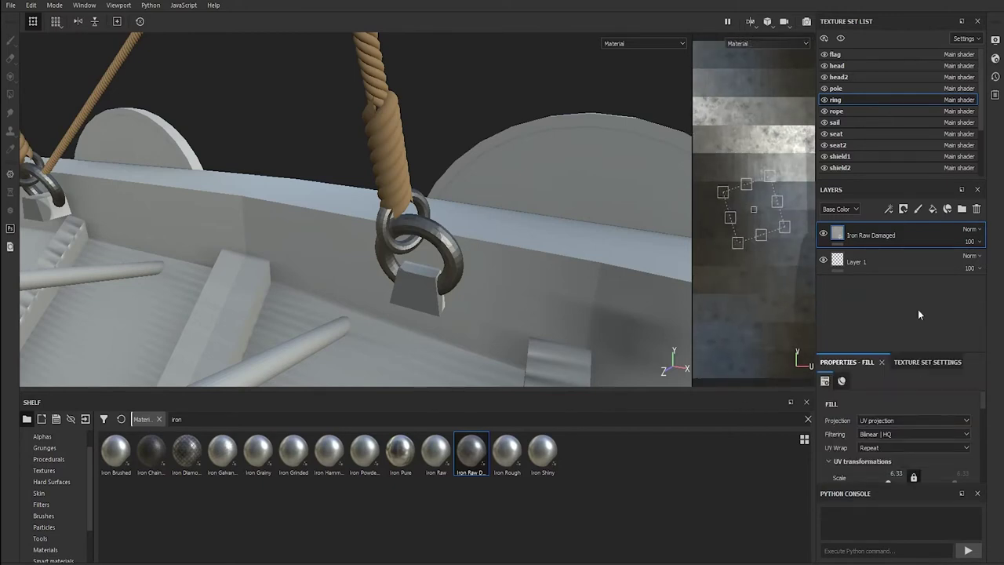
# Add a black-masked fill layer whose mask fill uses Grunge Spots Dirty.
pyautogui.click(933, 210)
pyautogui.rightClick(845, 237)
pyautogui.click(881, 251)
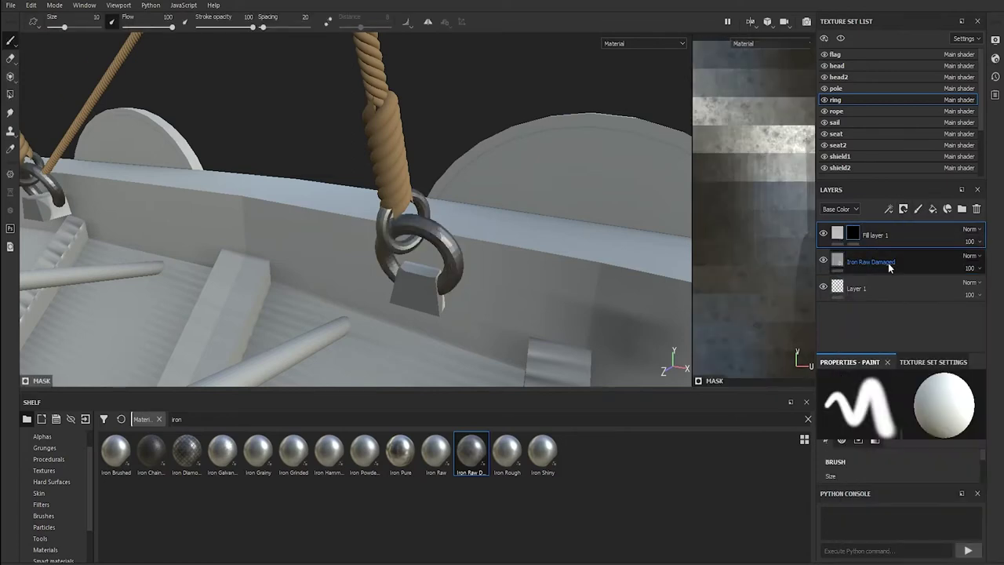
pyautogui.click(838, 232)
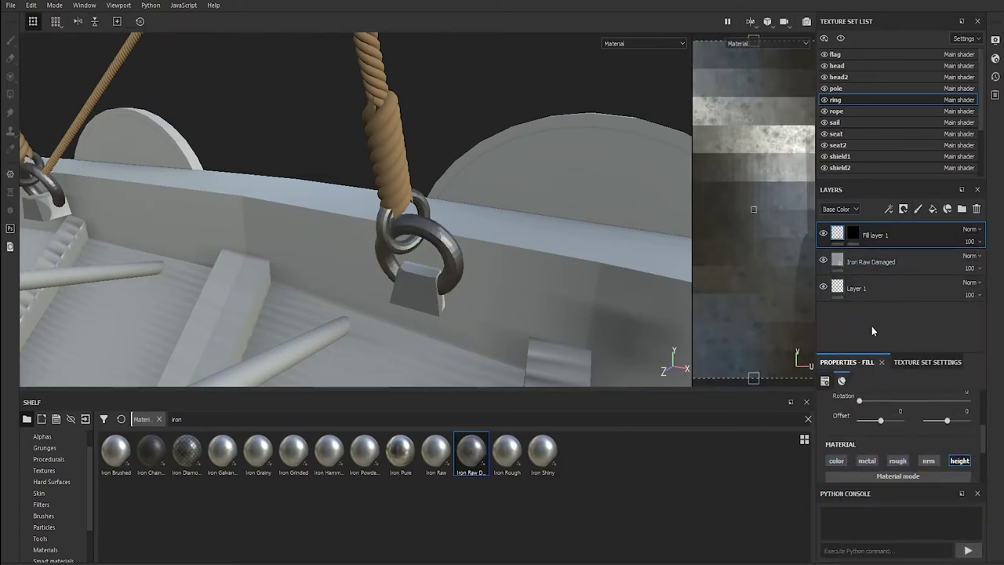
pyautogui.click(853, 233)
pyautogui.rightClick(852, 234)
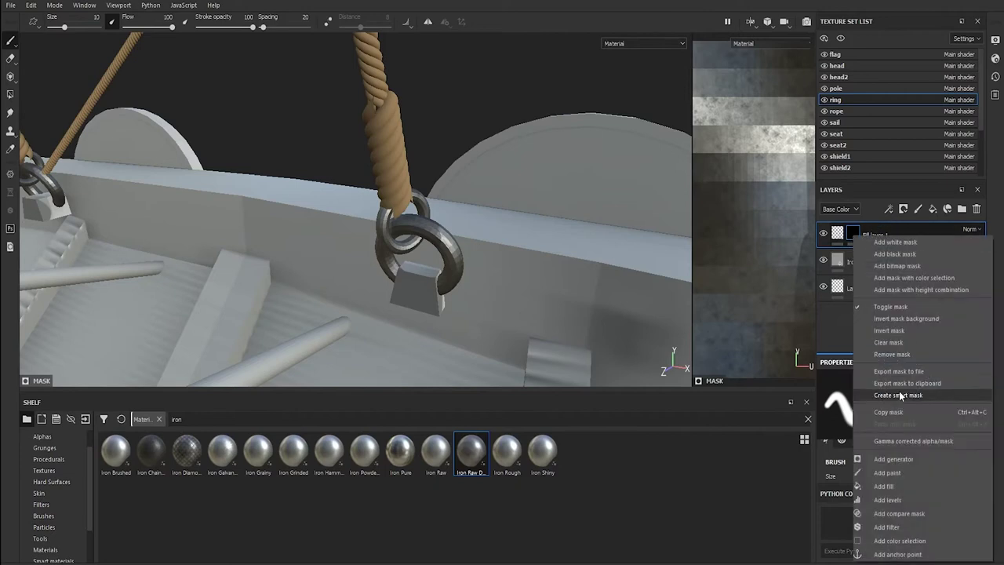
pyautogui.click(898, 482)
pyautogui.click(898, 416)
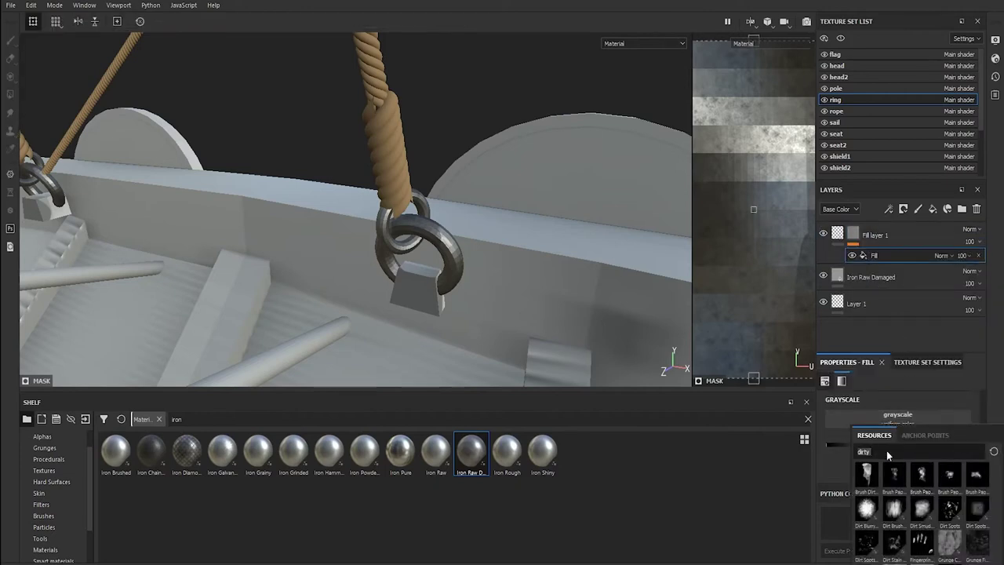
pyautogui.moveTo(950, 512)
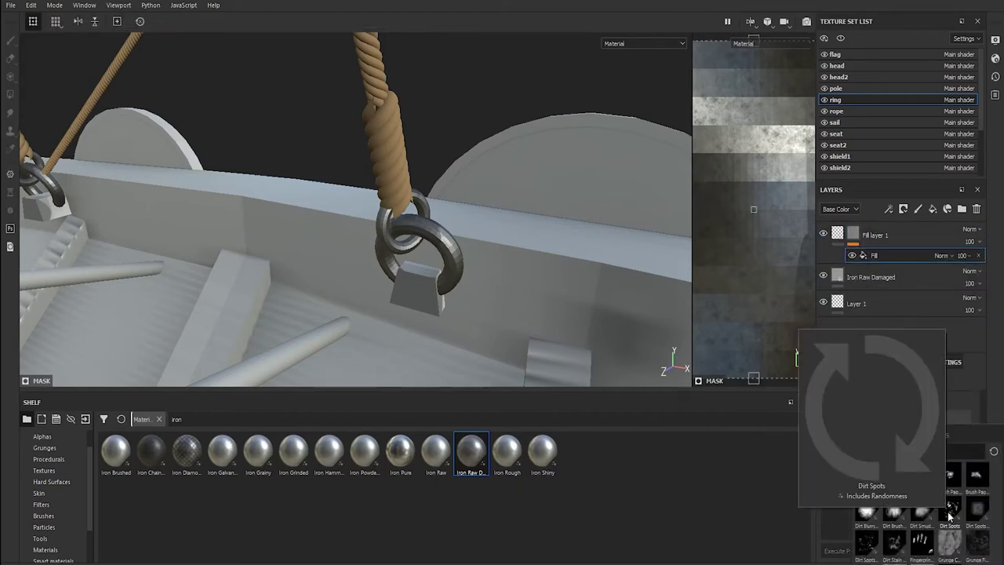
pyautogui.click(949, 541)
# Set the layer height to -0.35 and rotate the spot mask 43.69 with an offset.
pyautogui.keyDown('alt'); pyautogui.moveTo(533, 259); pyautogui.dragTo(481, 264); pyautogui.keyUp('alt')
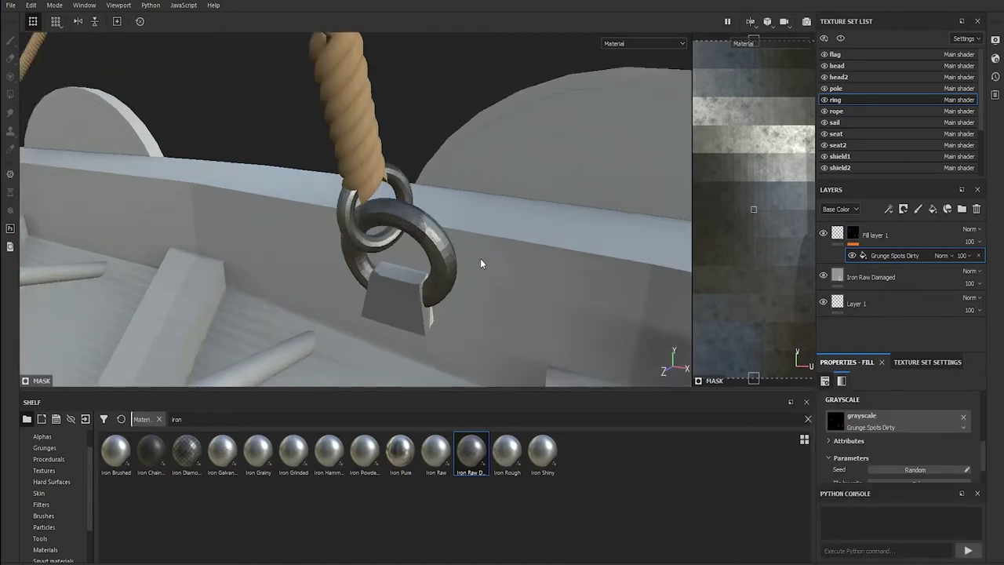
pyautogui.keyDown('alt'); pyautogui.moveTo(480, 263); pyautogui.dragTo(531, 320, button='right'); pyautogui.keyUp('alt')
pyautogui.scroll(-3, 921, 316)
pyautogui.scroll(-1, 921, 316)
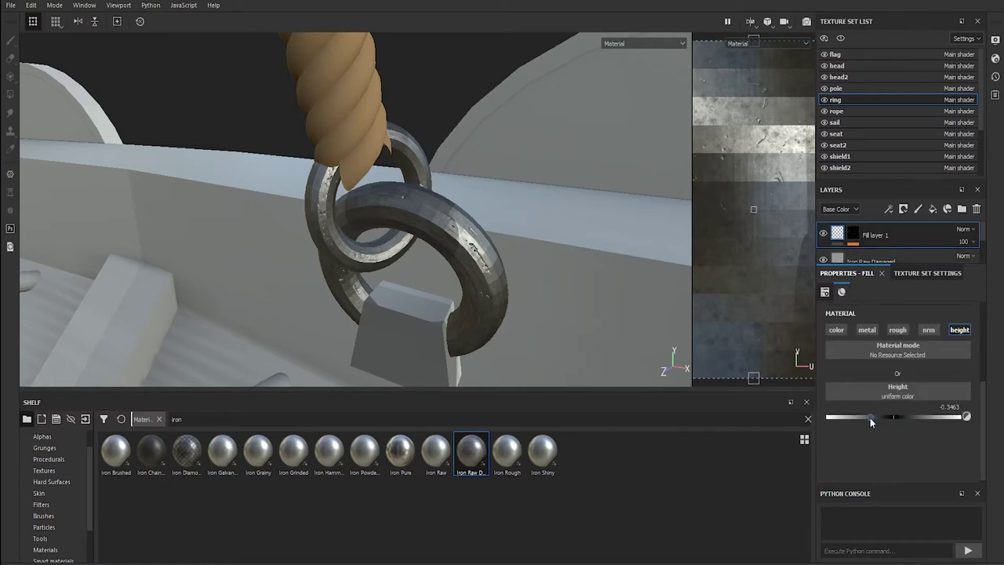
pyautogui.scroll(3, 898, 372)
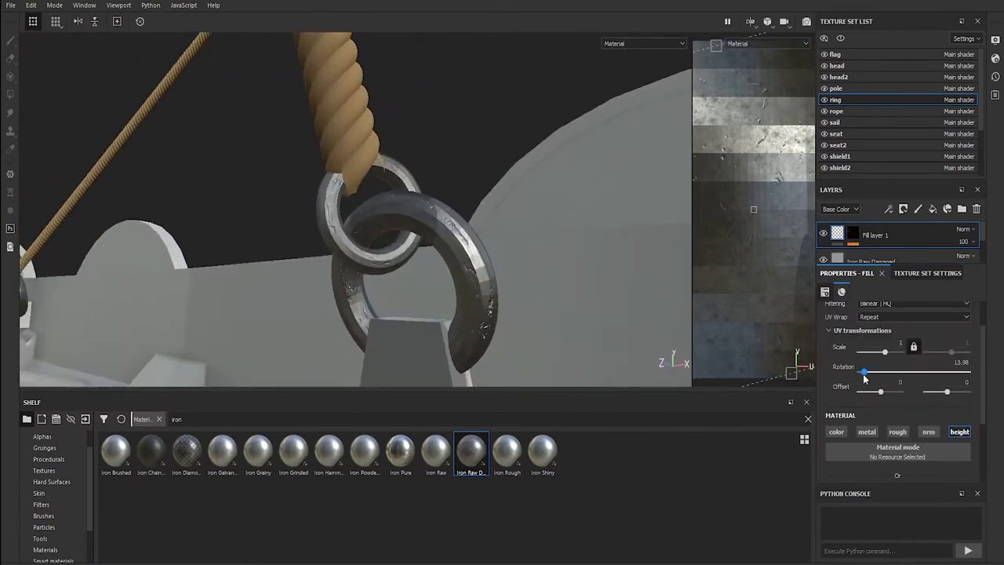
pyautogui.scroll(2, 930, 377)
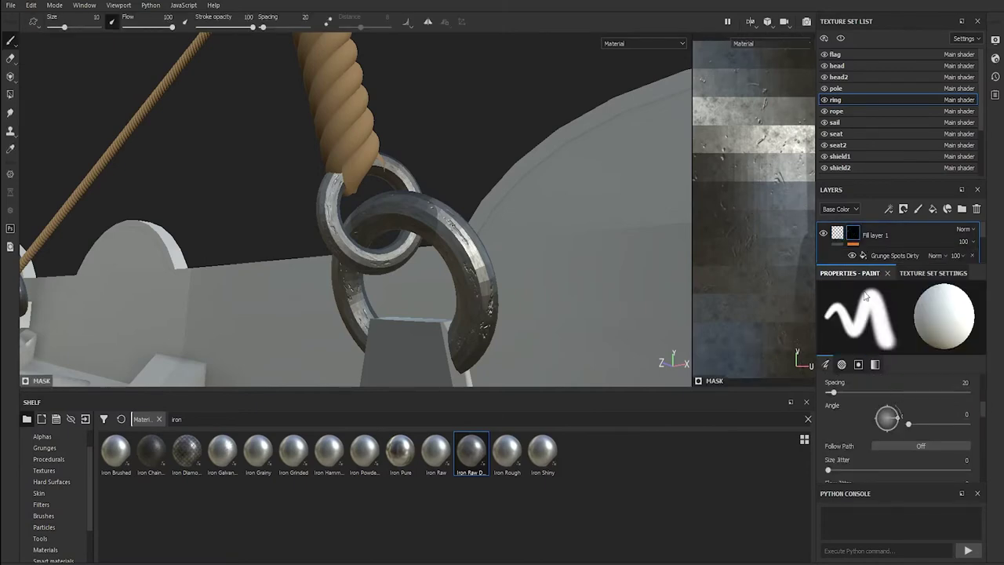
pyautogui.moveTo(861, 414)
pyautogui.mouseDown()
pyautogui.moveTo(873, 414)
pyautogui.moveTo(881, 437)
pyautogui.mouseUp()
pyautogui.scroll(2, 609, 310)
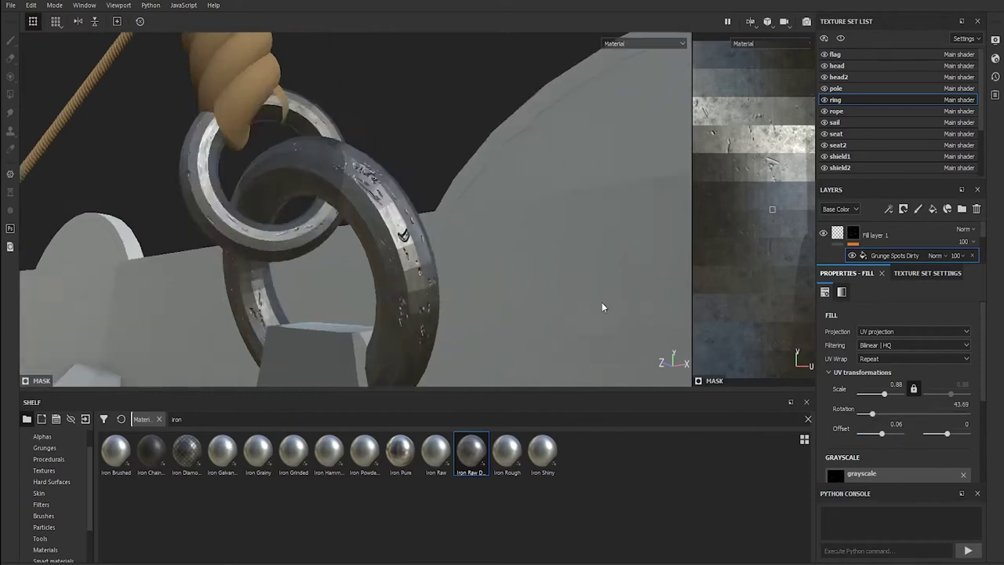
pyautogui.scroll(-3, 602, 308)
# Add Fill layer 2 with a black mask and a dark rusty orange base colour.
pyautogui.click(933, 209)
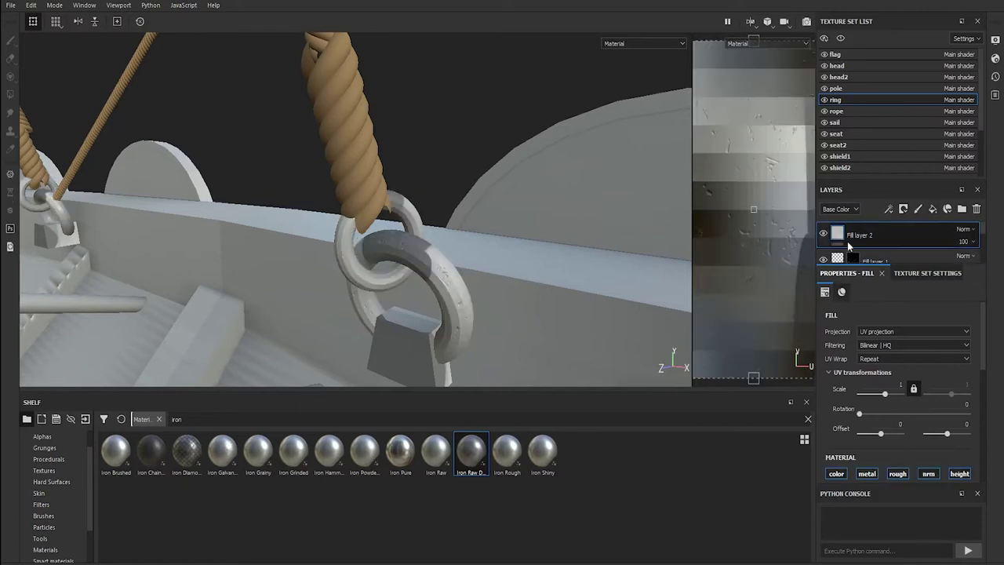
pyautogui.rightClick(847, 241)
pyautogui.click(859, 240)
pyautogui.click(837, 234)
pyautogui.scroll(-1, 903, 441)
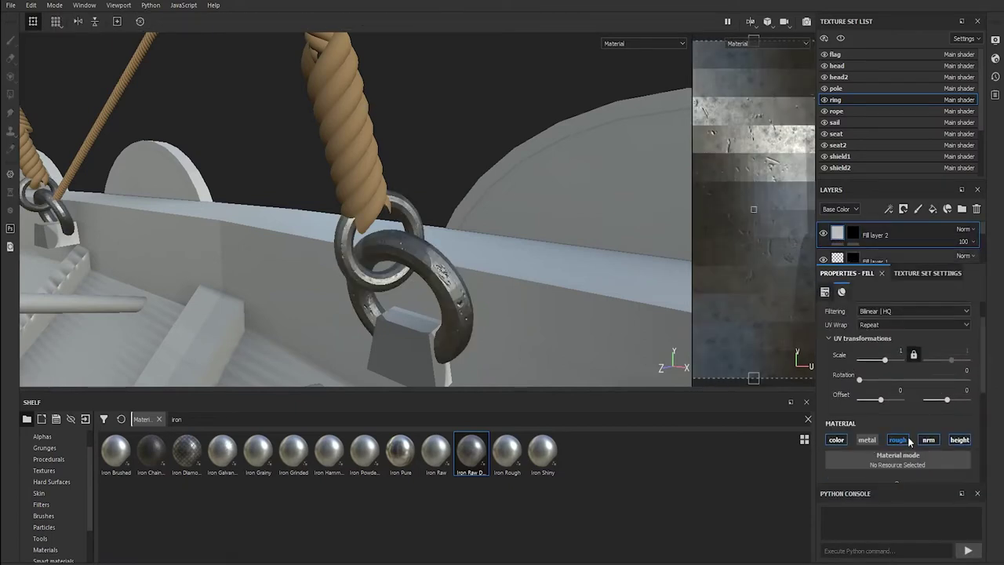
pyautogui.scroll(-3, 893, 405)
pyautogui.click(895, 416)
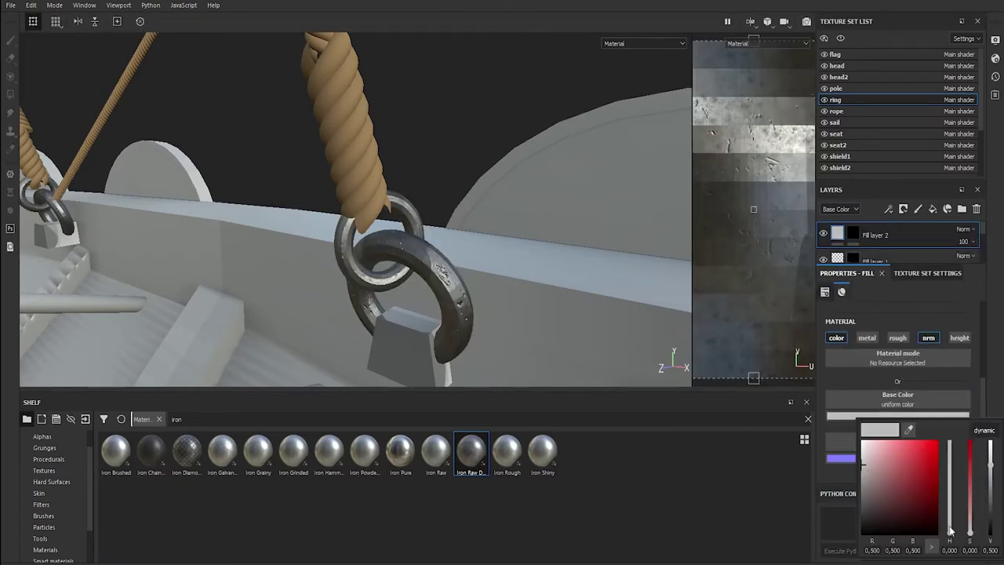
pyautogui.moveTo(954, 539)
pyautogui.mouseDown()
pyautogui.moveTo(973, 485)
pyautogui.moveTo(993, 474)
pyautogui.mouseUp()
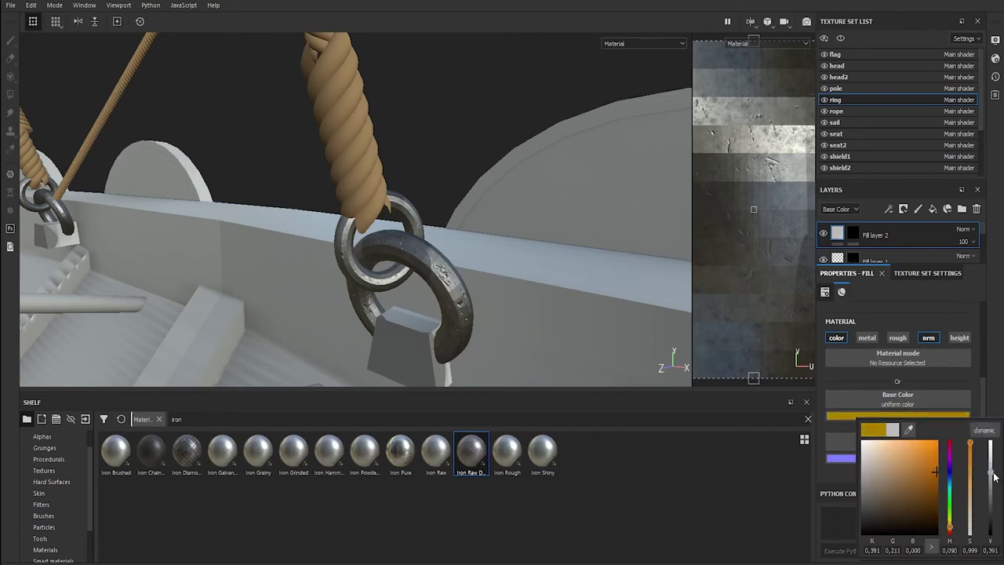
pyautogui.click(952, 532)
# Fill Fill layer 2's mask with Grunge Fingerprints Dirty and raise its balance.
pyautogui.click(852, 235)
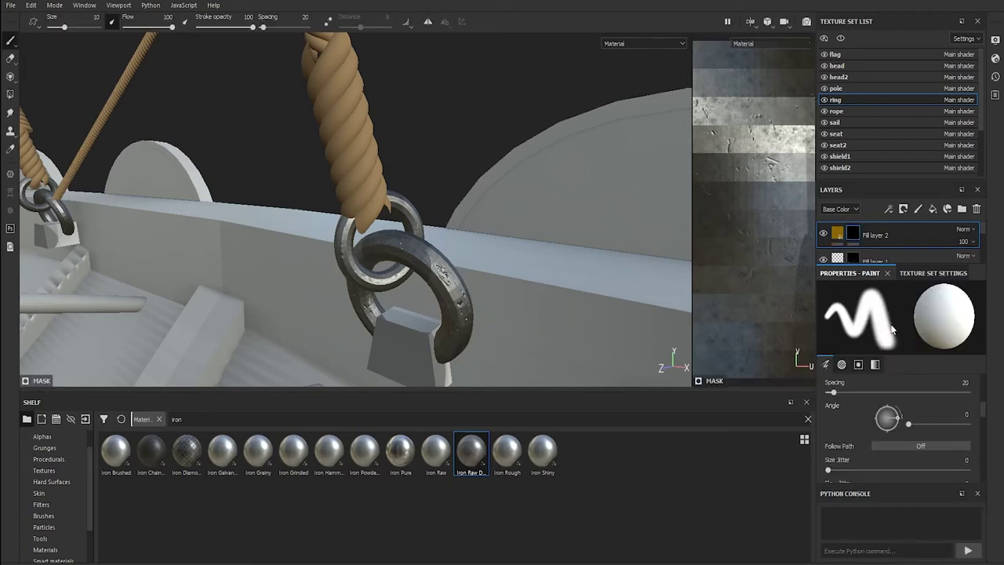
pyautogui.rightClick(852, 234)
pyautogui.click(887, 482)
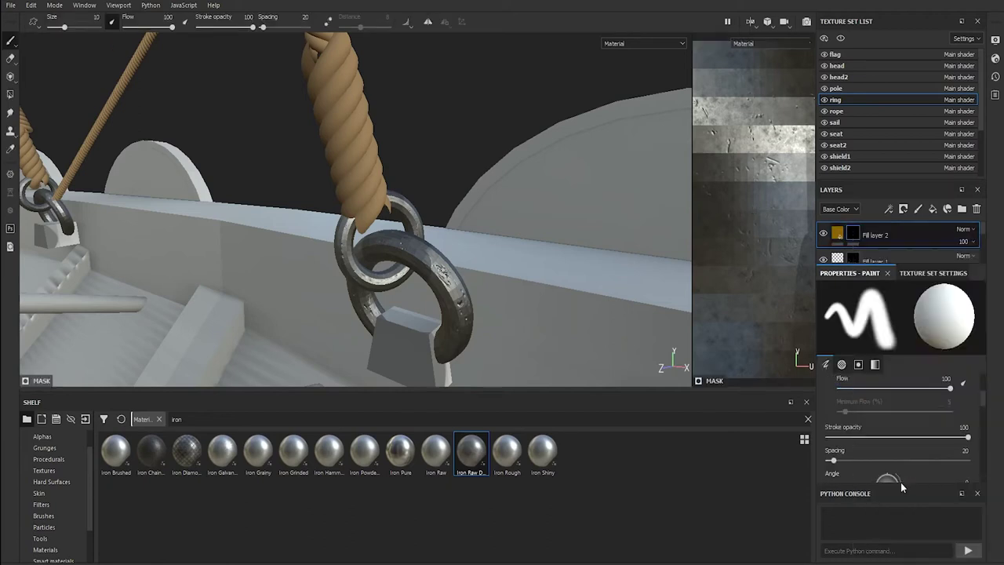
pyautogui.click(899, 337)
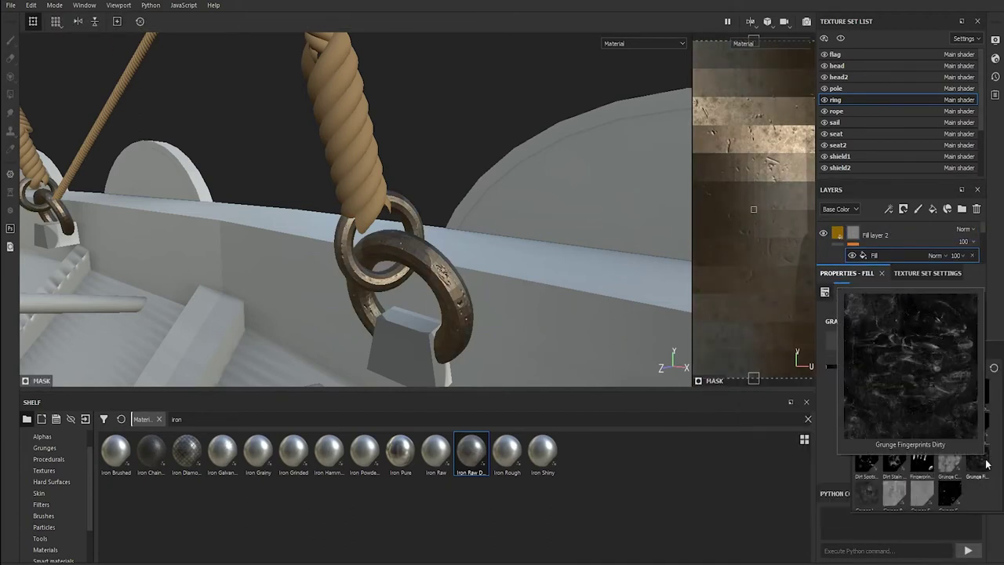
pyautogui.click(896, 369)
pyautogui.moveTo(498, 298)
pyautogui.keyDown('alt'); pyautogui.mouseDown()
pyautogui.moveTo(602, 304)
pyautogui.moveTo(555, 312)
pyautogui.mouseUp(); pyautogui.keyUp('alt')
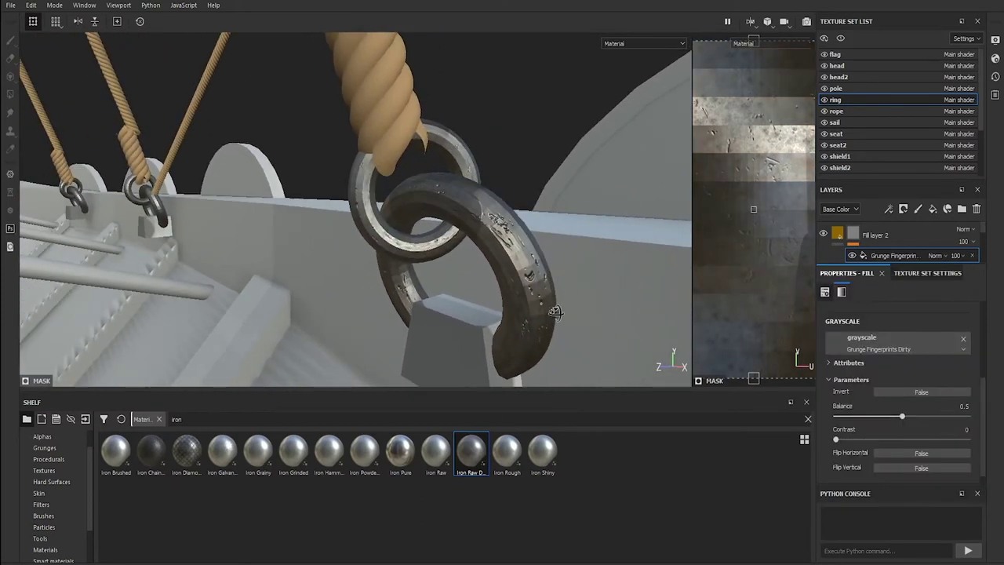
pyautogui.moveTo(902, 416); pyautogui.dragTo(947, 418)
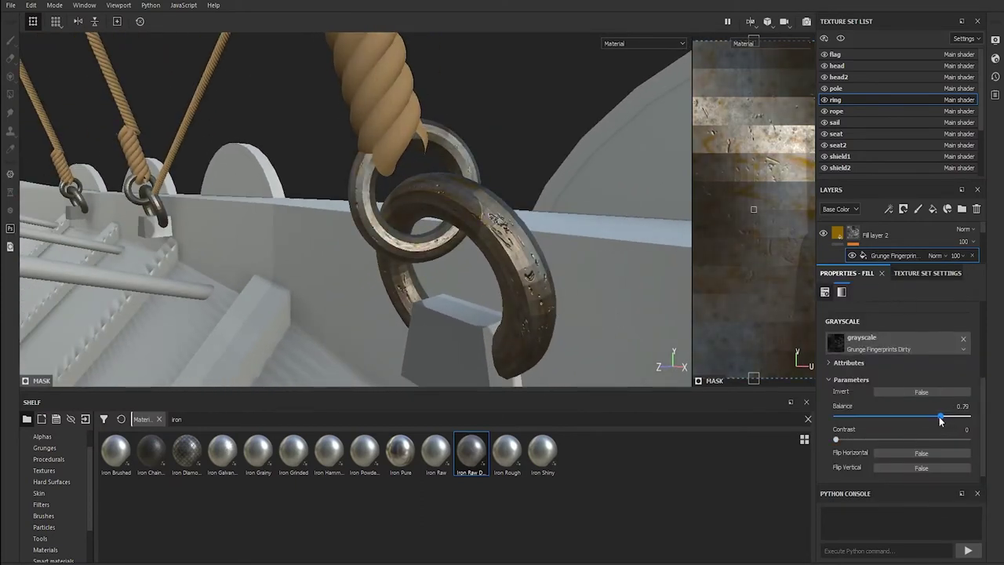
# Lower Fill layer 2's height to -0.6265 to dent the ring.
pyautogui.click(838, 234)
pyautogui.click(898, 417)
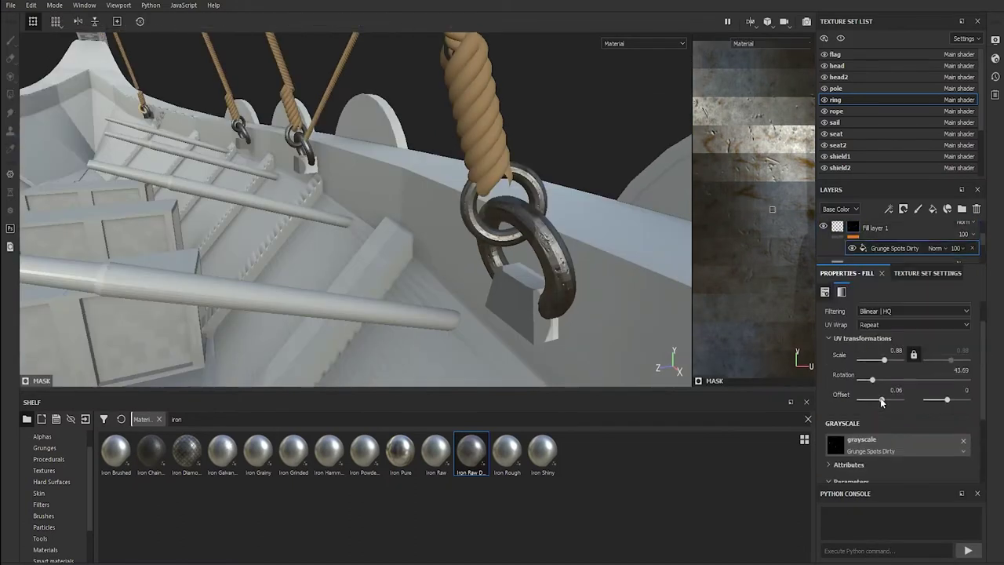
pyautogui.scroll(-2, 908, 447)
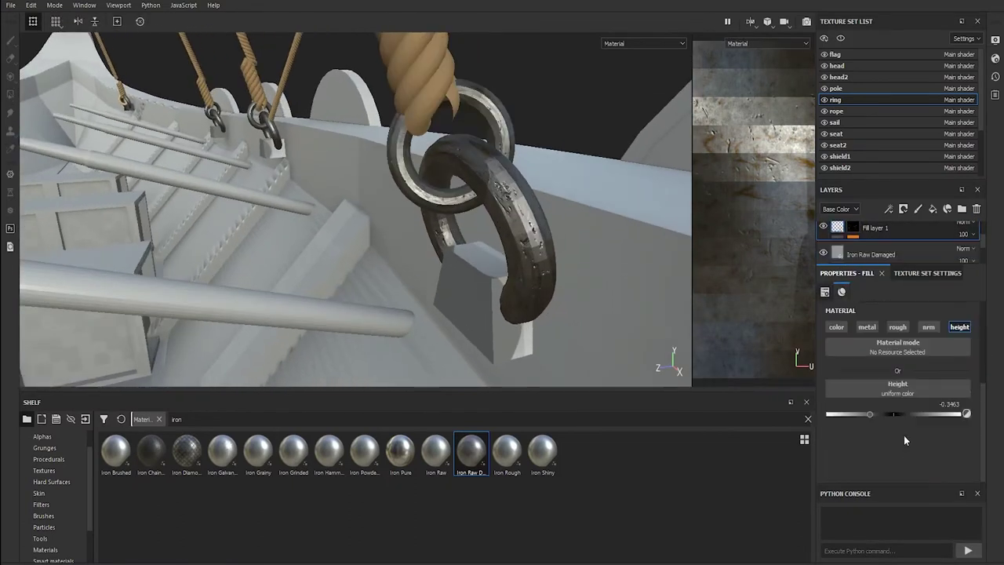
pyautogui.moveTo(862, 412); pyautogui.dragTo(851, 413)
pyautogui.moveTo(596, 298)
pyautogui.keyDown('alt'); pyautogui.mouseDown()
pyautogui.moveTo(507, 315)
pyautogui.moveTo(606, 285)
pyautogui.mouseUp(); pyautogui.keyUp('alt')
pyautogui.keyDown('alt'); pyautogui.moveTo(557, 321); pyautogui.dragTo(601, 321); pyautogui.keyUp('alt')
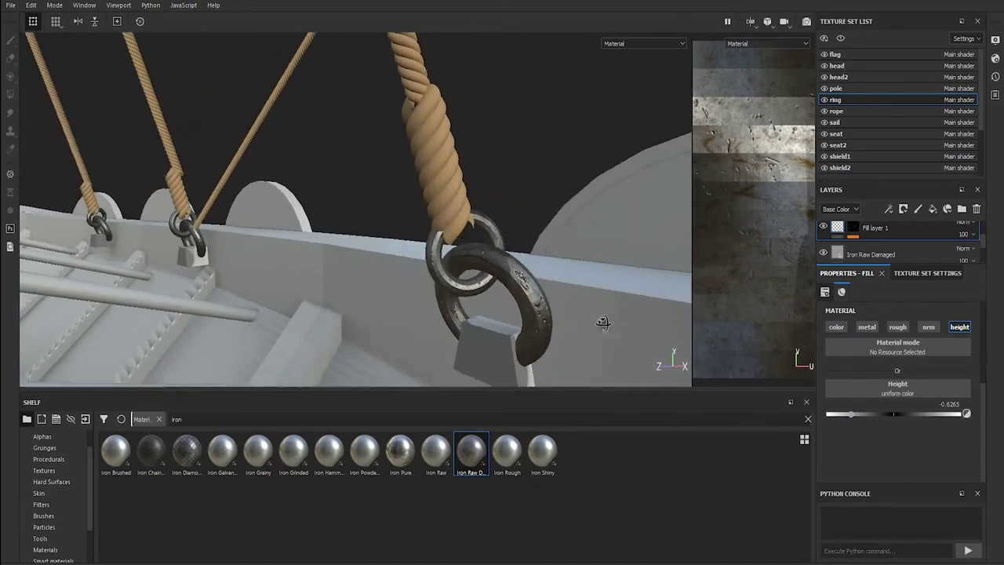
# Add another fill layer with a Grunge Fingerprints mask at scale 0.19.
pyautogui.click(933, 209)
pyautogui.click(909, 240)
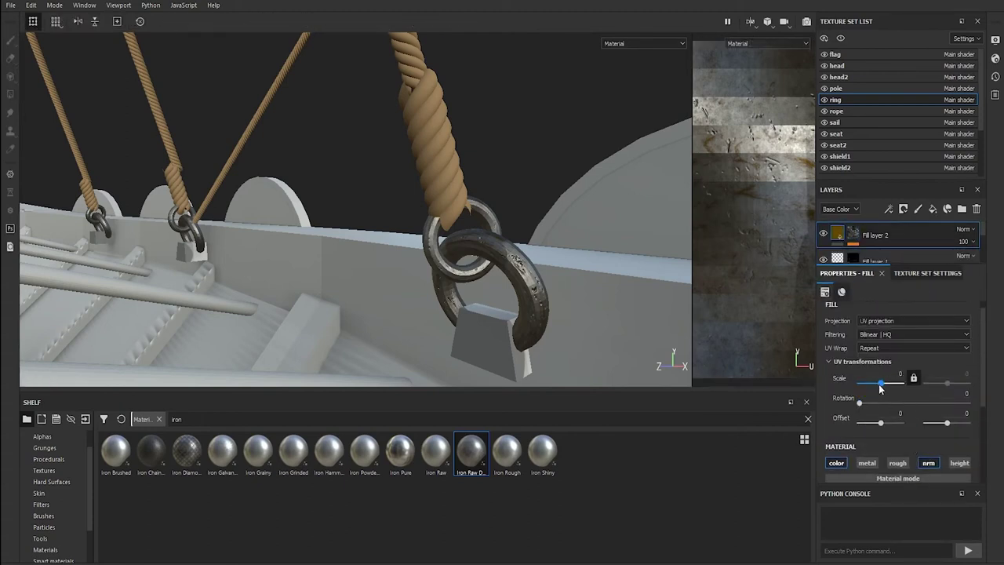
pyautogui.click(889, 259)
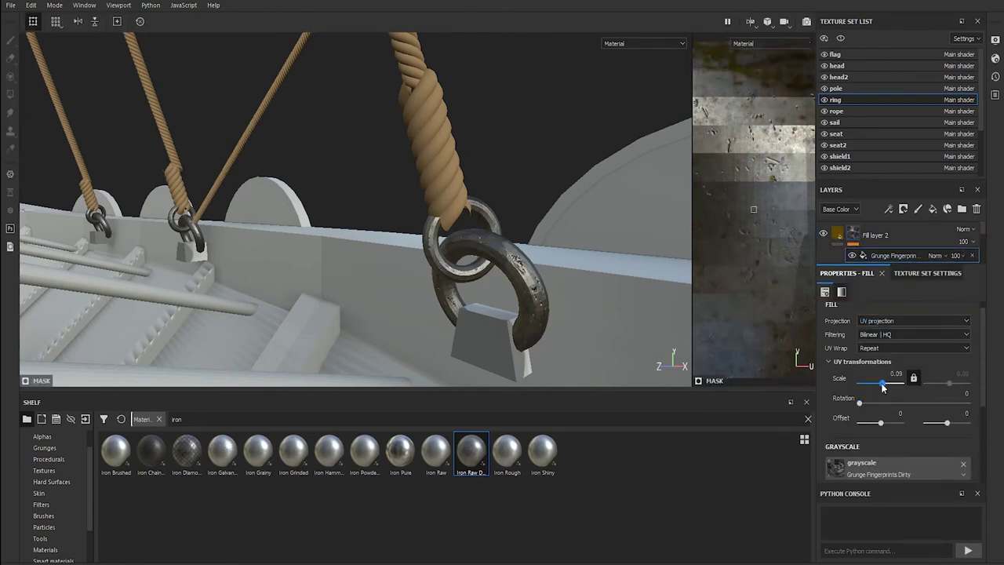
pyautogui.scroll(-3, 851, 123)
pyautogui.click(840, 168)
# Apply the Wood Chest Stylized material to the wood1 blocks.
pyautogui.doubleClick(177, 419)
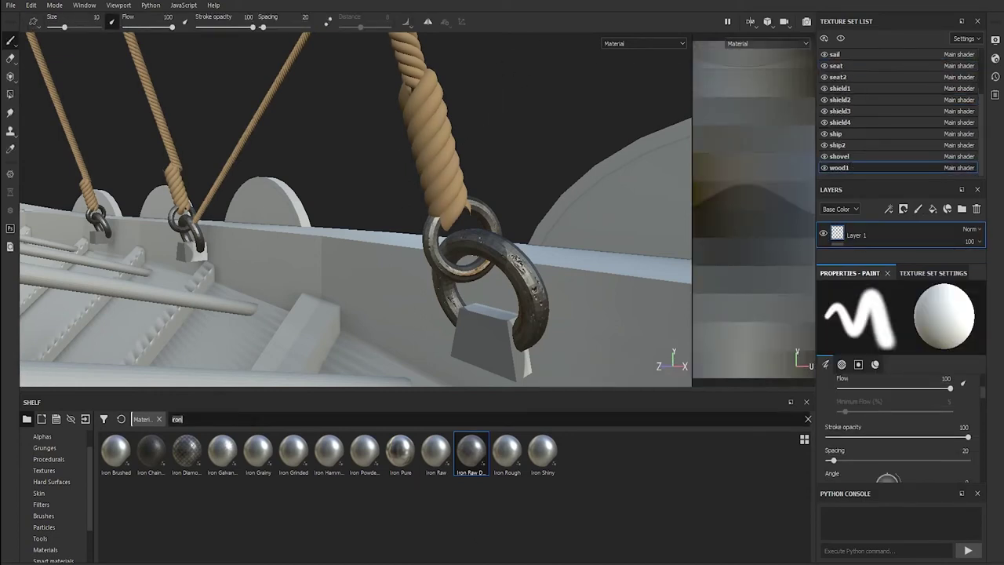
pyautogui.write('woo')
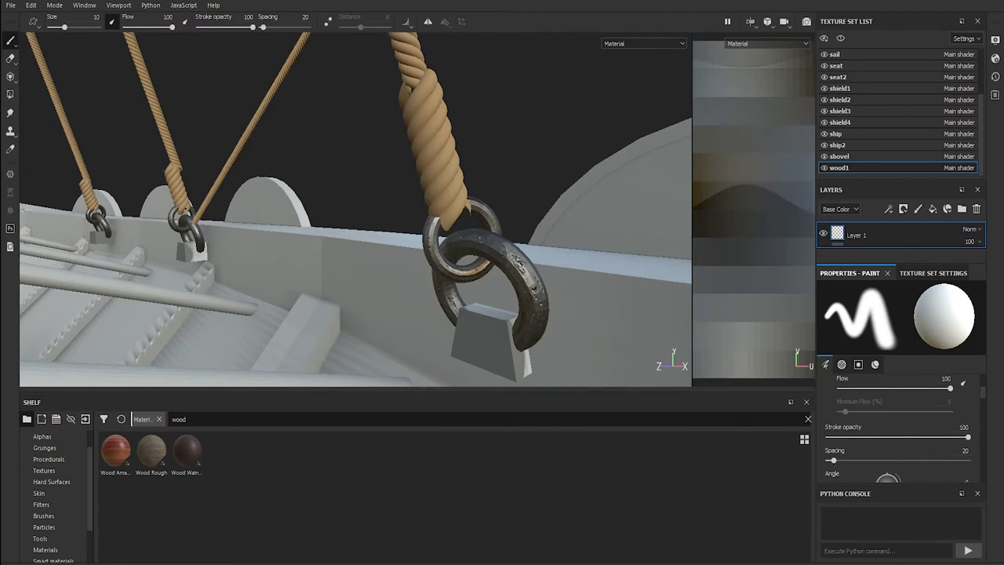
pyautogui.write('d')
pyautogui.moveTo(648, 451); pyautogui.dragTo(635, 317)
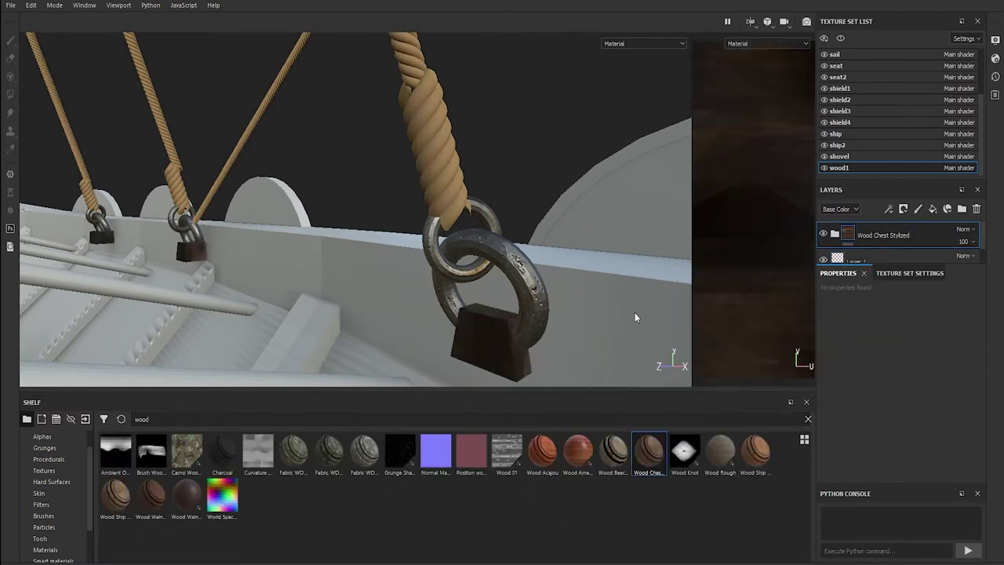
# Make the wood material's Base layer colour brighter and paler.
pyautogui.moveTo(895, 266); pyautogui.dragTo(897, 357)
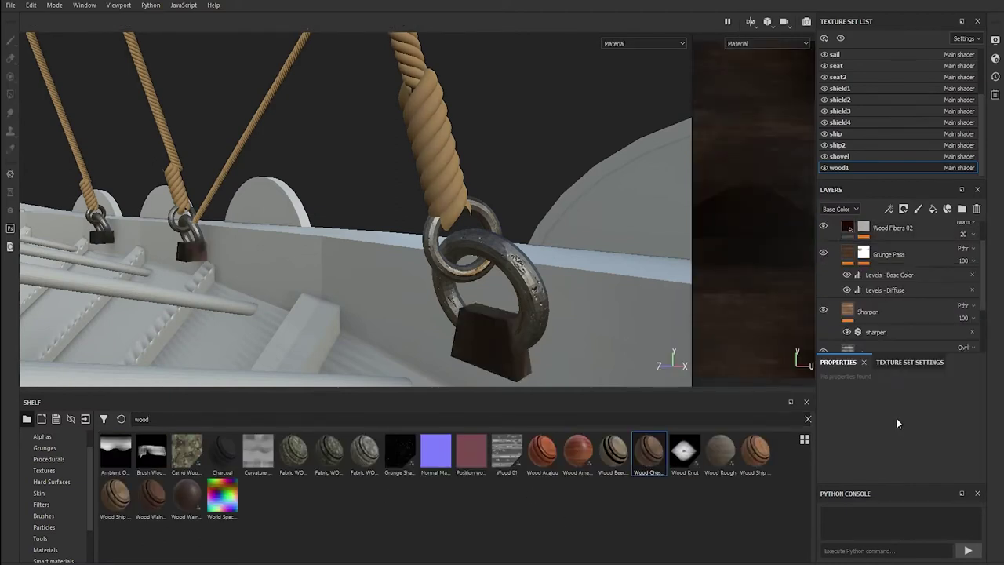
pyautogui.scroll(-2, 864, 314)
pyautogui.click(864, 307)
pyautogui.scroll(-3, 924, 446)
pyautogui.click(910, 439)
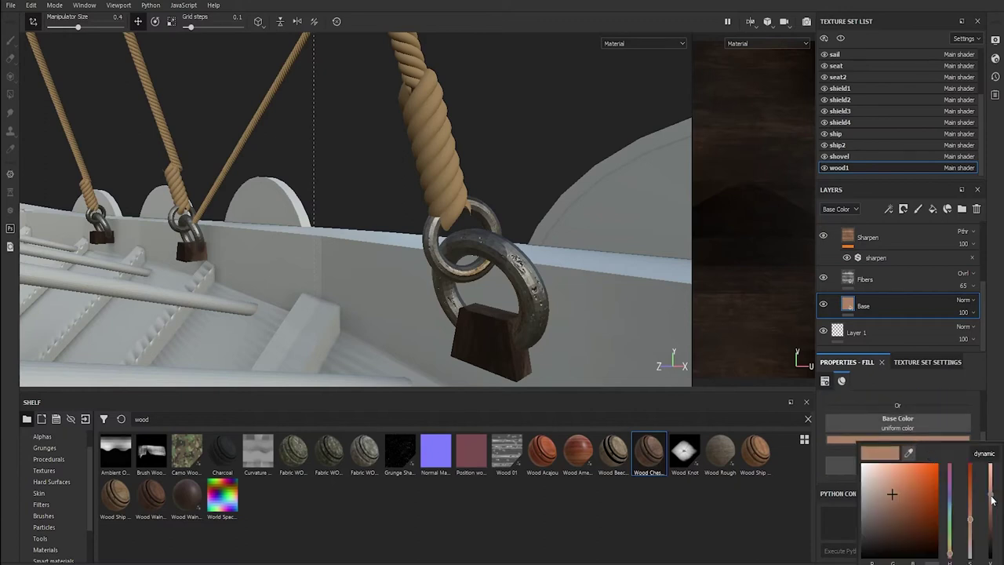
pyautogui.moveTo(993, 499); pyautogui.dragTo(994, 474)
pyautogui.moveTo(970, 526); pyautogui.dragTo(971, 541)
# Switch to the shield1 texture set and zoom in on the shields.
pyautogui.keyDown('alt'); pyautogui.moveTo(530, 159); pyautogui.dragTo(427, 333); pyautogui.keyUp('alt')
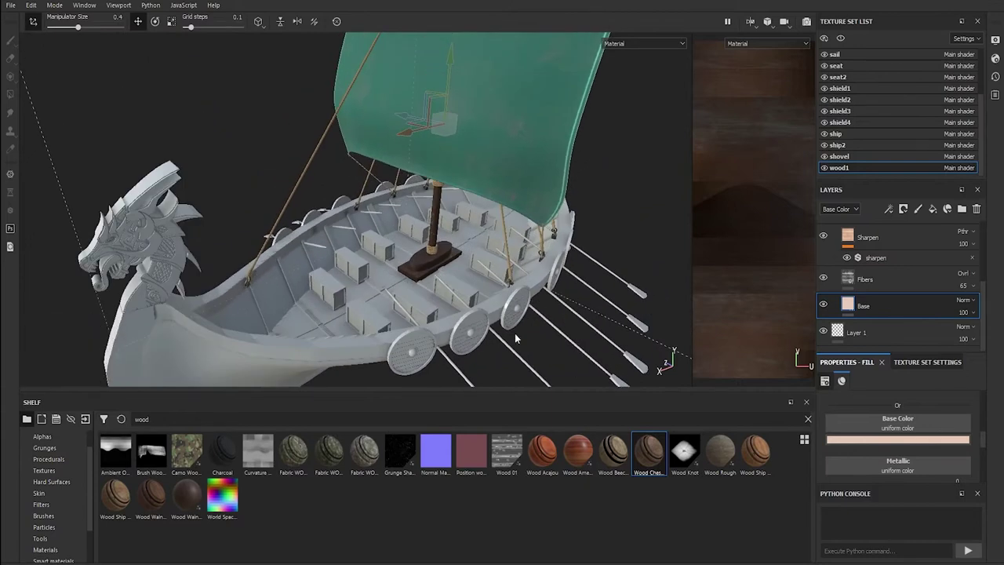
pyautogui.click(871, 88)
pyautogui.moveTo(439, 235)
pyautogui.keyDown('alt'); pyautogui.mouseDown()
pyautogui.moveTo(381, 242)
pyautogui.moveTo(659, 366)
pyautogui.mouseUp(); pyautogui.keyUp('alt')
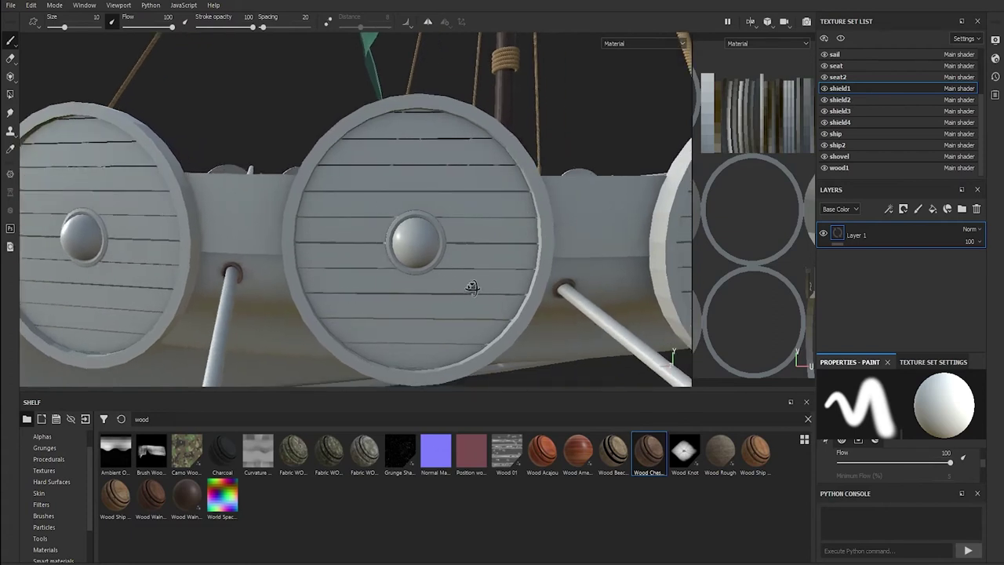
# Apply Iron Galvanized to the shield rims and darken its metal colour.
pyautogui.write('iron')
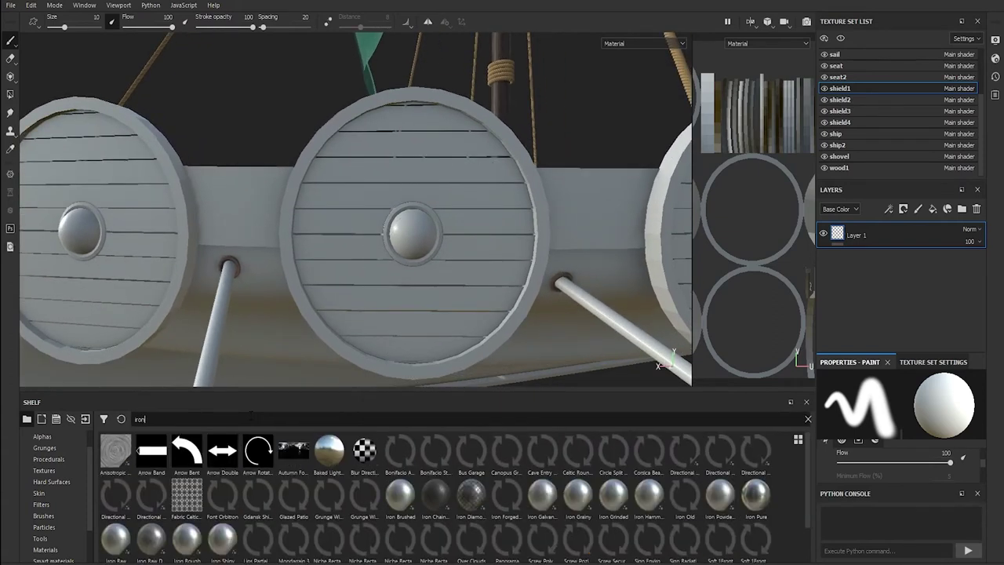
pyautogui.click(55, 550)
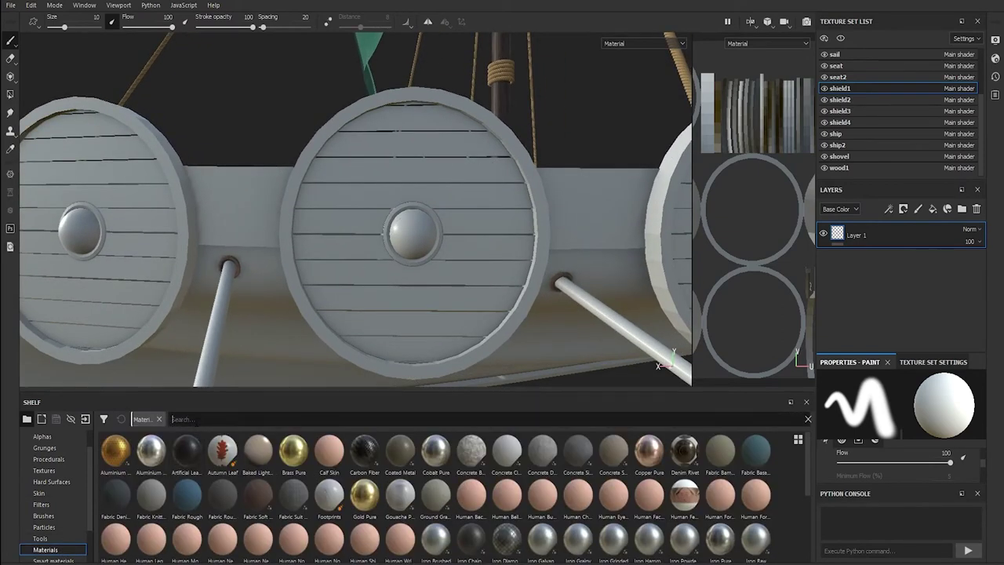
pyautogui.write('iron')
pyautogui.moveTo(216, 449); pyautogui.dragTo(437, 294)
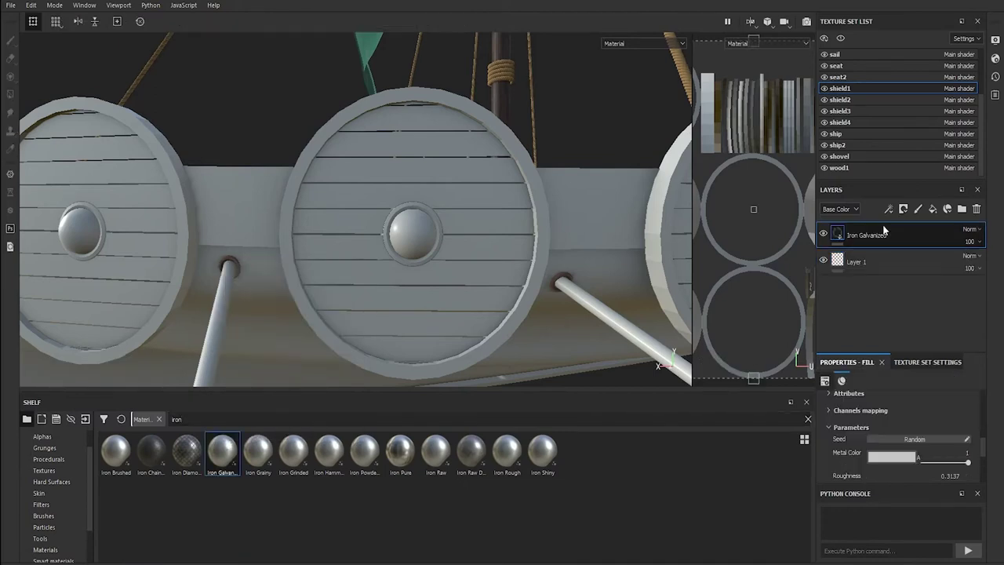
pyautogui.scroll(-1, 909, 440)
pyautogui.click(891, 418)
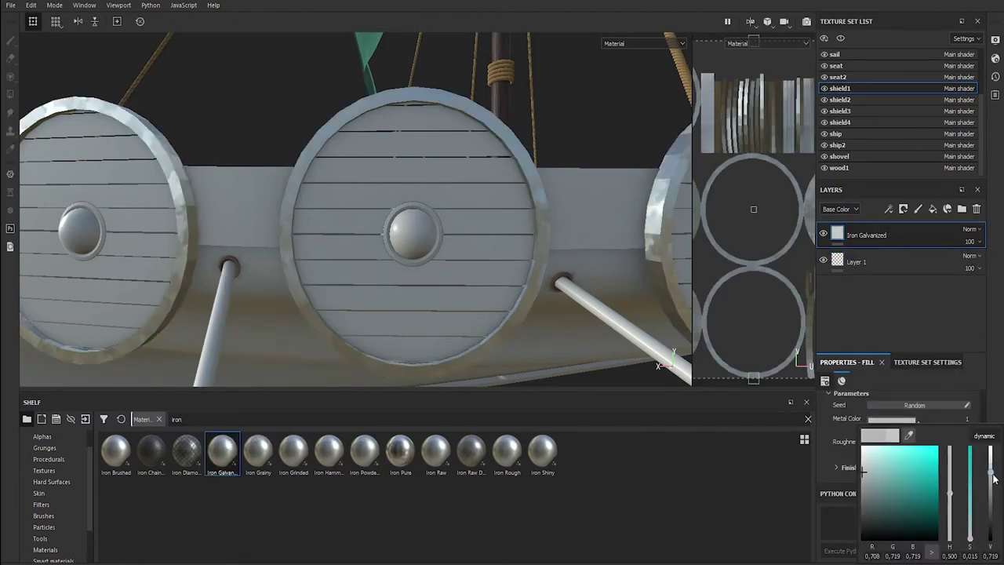
pyautogui.moveTo(990, 467); pyautogui.dragTo(995, 493)
# Add a fill layer above Iron Galvanized with colour and metal channels disabled.
pyautogui.click(933, 209)
pyautogui.scroll(-2, 902, 435)
pyautogui.scroll(-2, 871, 440)
pyautogui.click(837, 450)
pyautogui.click(867, 450)
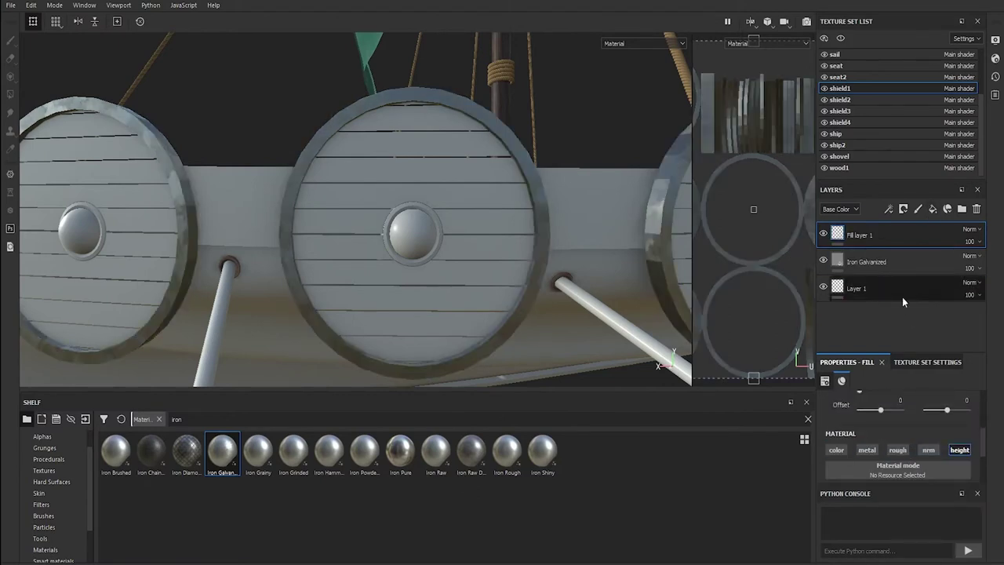
pyautogui.scroll(-2, 923, 445)
pyautogui.scroll(1, 923, 445)
# Give Fill layer 1 a black mask filled with Grunge Dirt Splats.
pyautogui.rightClick(851, 234)
pyautogui.click(878, 250)
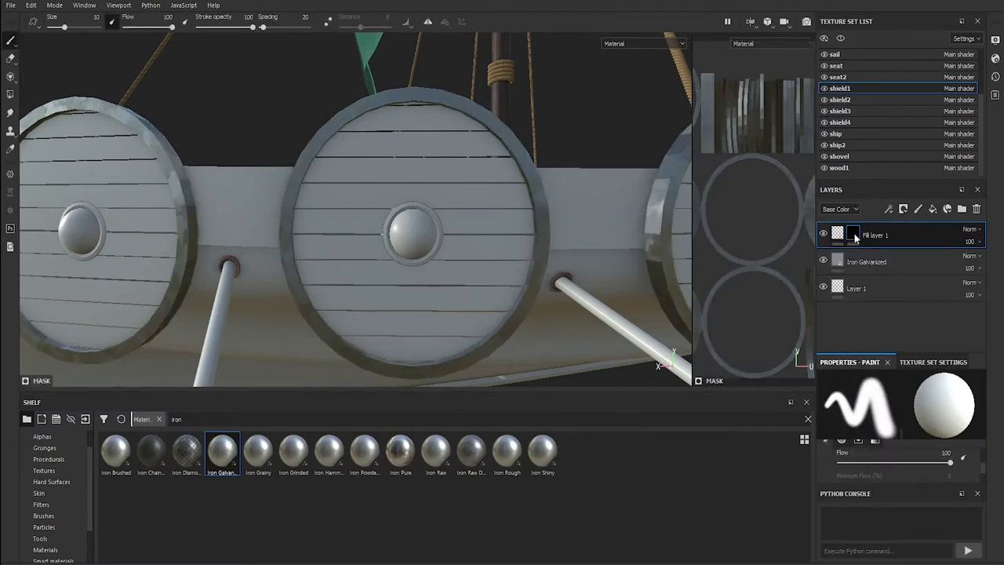
pyautogui.click(933, 208)
pyautogui.click(915, 428)
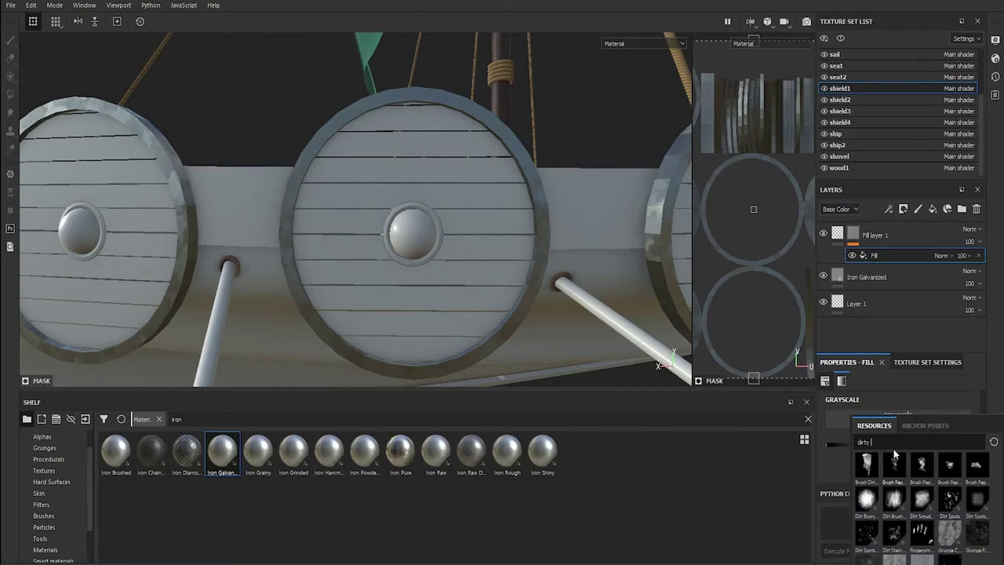
pyautogui.click(929, 463)
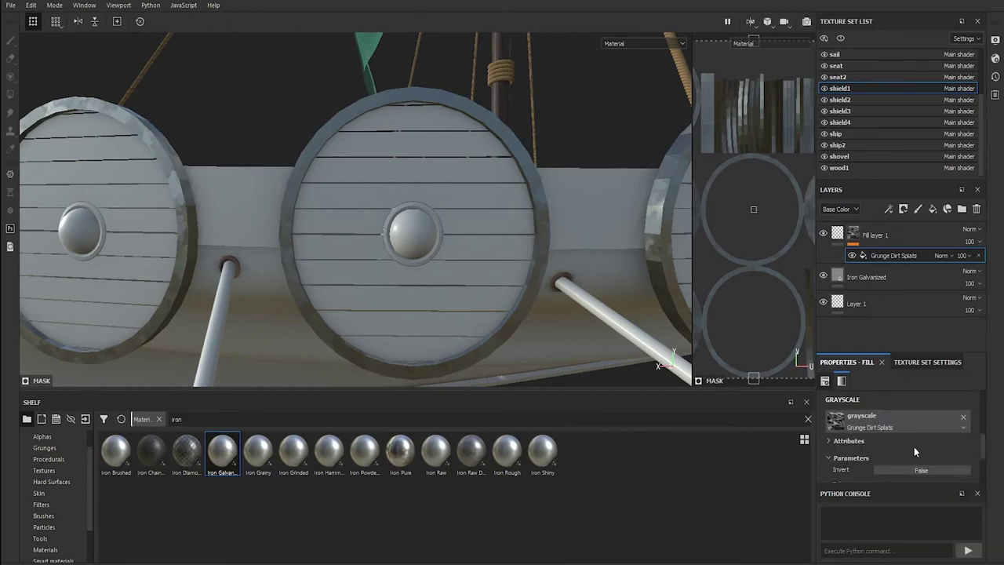
# Set Fill layer 1's height to -0.0973 to dent the rims.
pyautogui.click(875, 235)
pyautogui.moveTo(895, 466); pyautogui.dragTo(886, 462)
pyautogui.moveTo(550, 298)
pyautogui.keyDown('alt'); pyautogui.mouseDown()
pyautogui.moveTo(614, 328)
pyautogui.moveTo(478, 322)
pyautogui.mouseUp(); pyautogui.keyUp('alt')
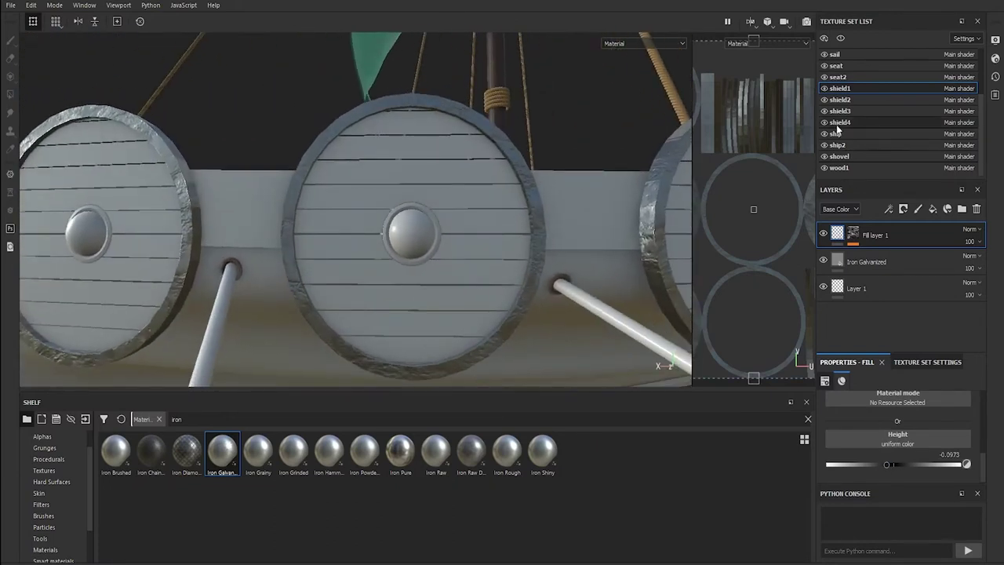
pyautogui.click(840, 100)
# Apply Iron Pure to shield2, then raise shield1's Grunge Dirt Splats balance slightly.
pyautogui.moveTo(400, 452)
pyautogui.mouseDown()
pyautogui.moveTo(616, 411)
pyautogui.moveTo(412, 240)
pyautogui.mouseUp()
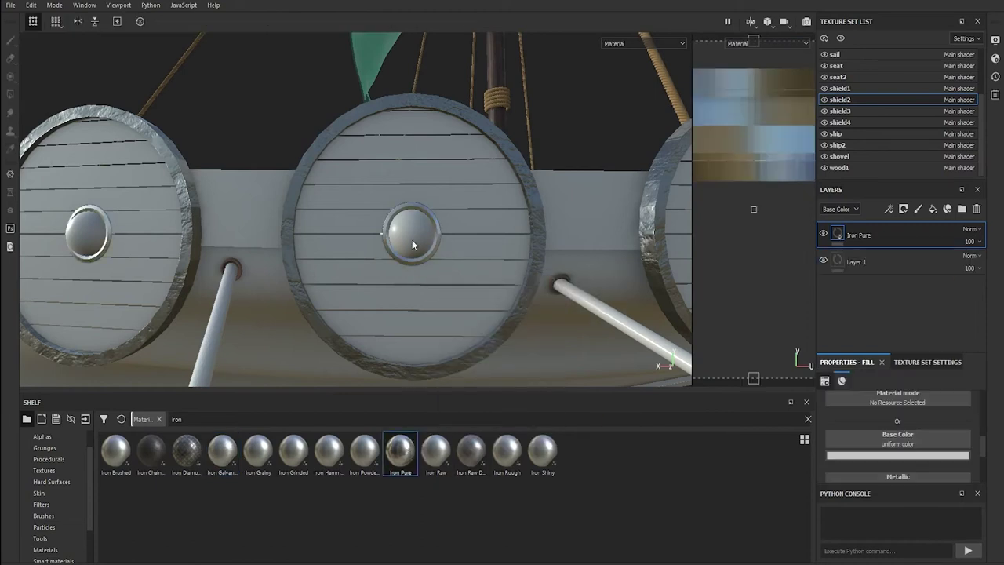
pyautogui.press('f')
pyautogui.click(841, 87)
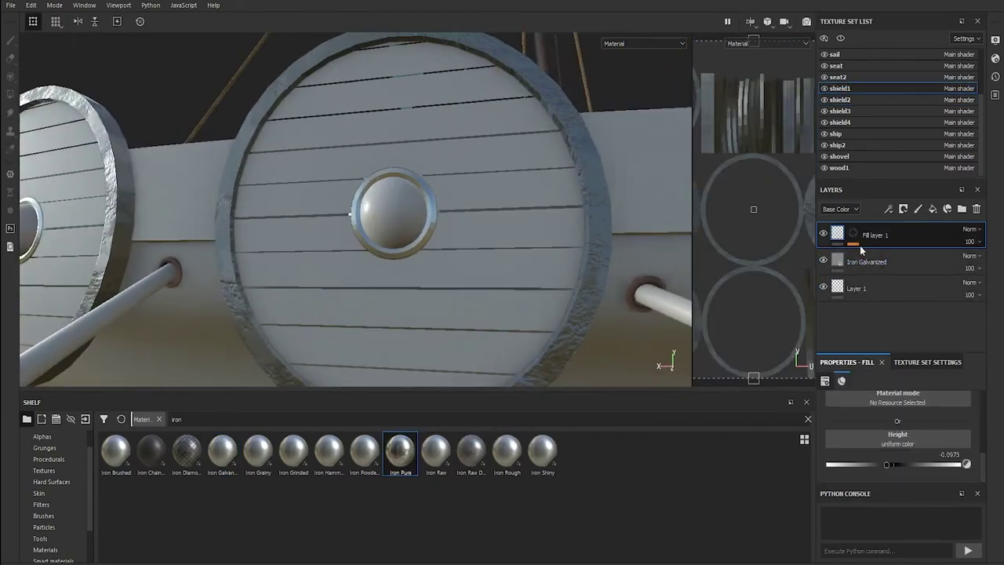
pyautogui.click(860, 245)
pyautogui.click(864, 255)
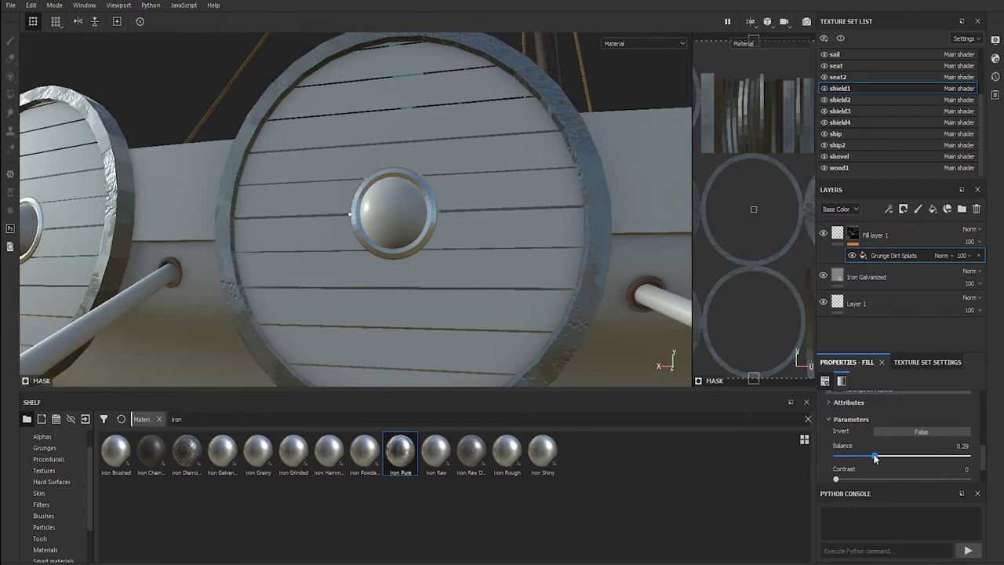
pyautogui.keyDown('alt'); pyautogui.moveTo(549, 274); pyautogui.dragTo(689, 305); pyautogui.keyUp('alt')
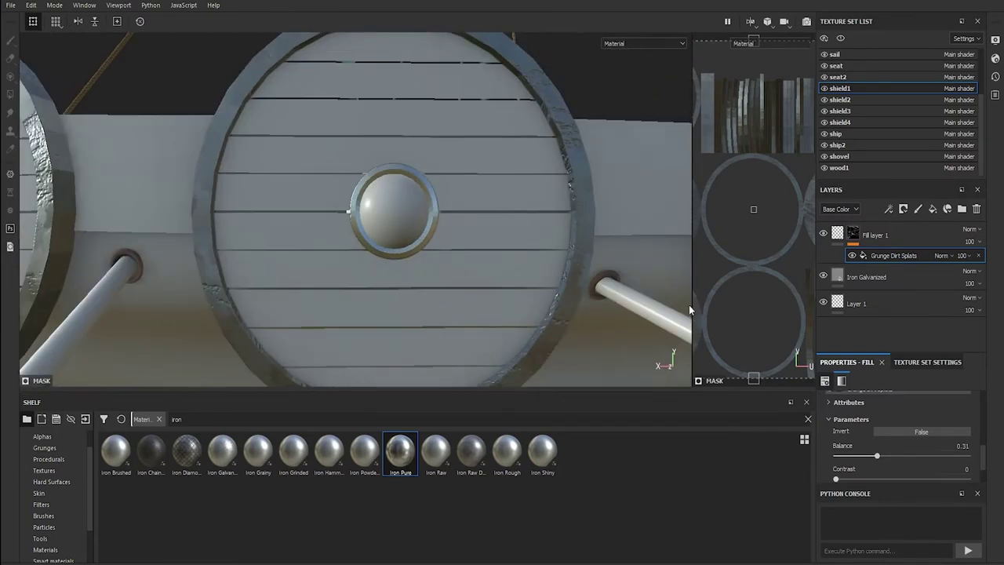
# Darken shield2's Iron Pure base colour to V 0.368.
pyautogui.click(840, 100)
pyautogui.click(898, 455)
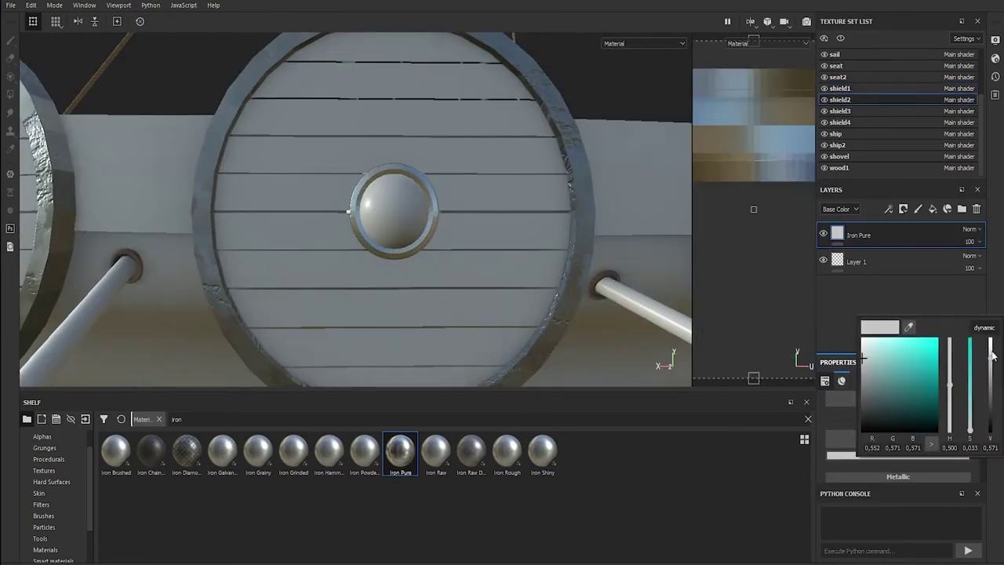
pyautogui.moveTo(991, 342); pyautogui.dragTo(991, 377)
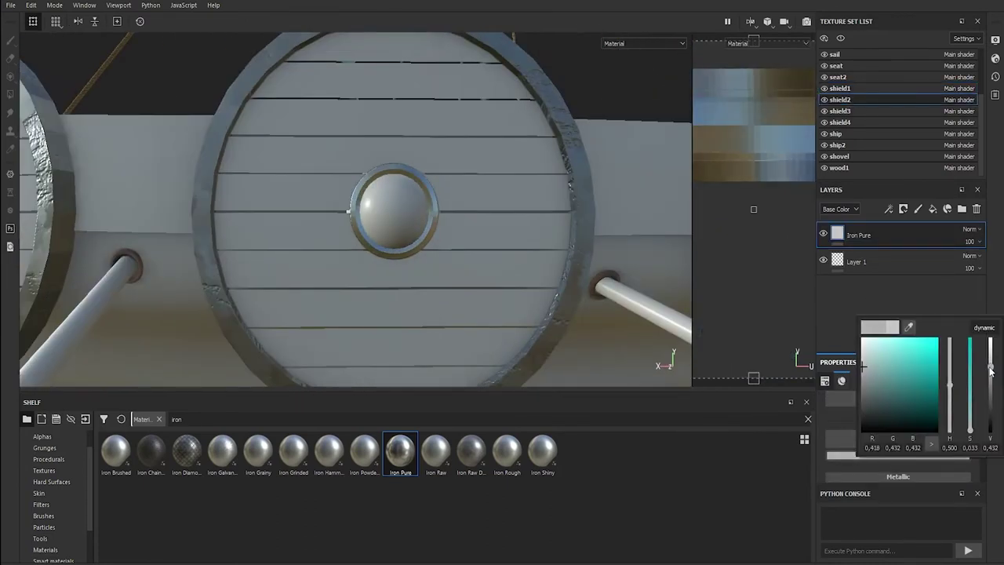
# Apply Iron Raw Damaged to the shield3 texture set.
pyautogui.click(858, 110)
pyautogui.moveTo(883, 236); pyautogui.dragTo(883, 235)
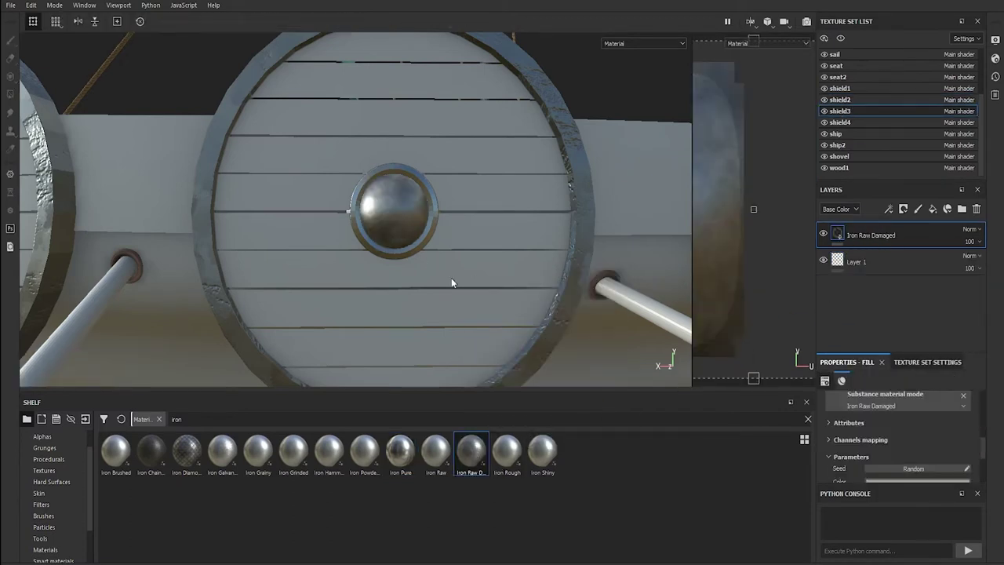
pyautogui.keyDown('alt'); pyautogui.moveTo(452, 277); pyautogui.dragTo(439, 274); pyautogui.keyUp('alt')
# Add a fill layer above Iron Raw Damaged with colour, roughness and metal disabled.
pyautogui.click(933, 208)
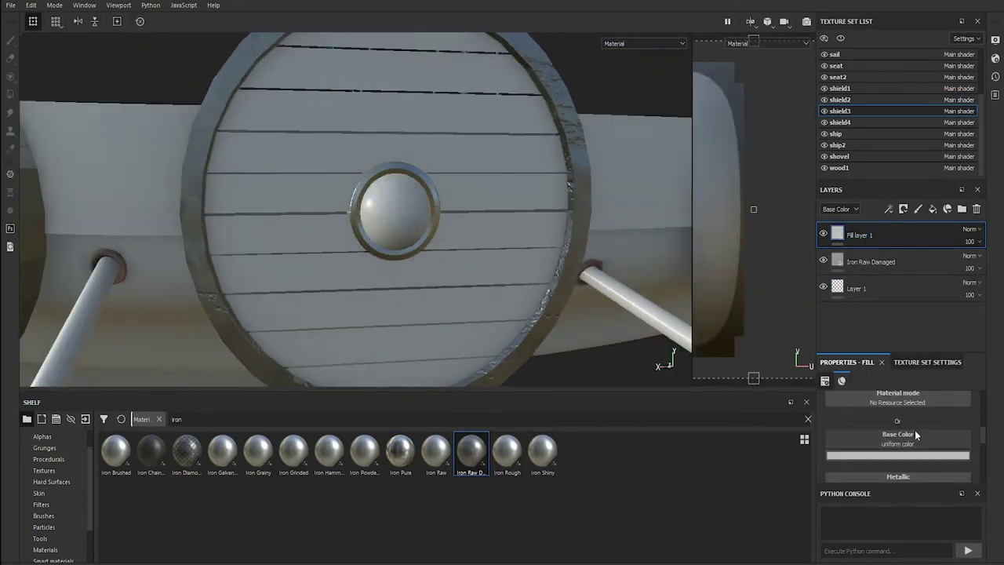
pyautogui.scroll(-3, 915, 430)
pyautogui.click(836, 445)
pyautogui.click(898, 444)
pyautogui.click(898, 445)
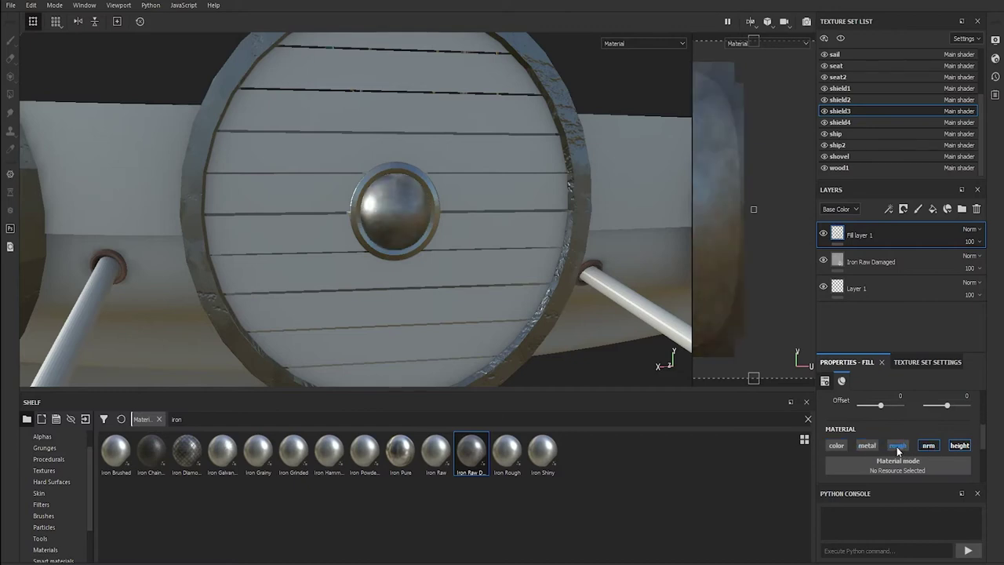
# Give the fill layer a black mask filled with the Scratches Dense pattern.
pyautogui.rightClick(854, 233)
pyautogui.click(897, 252)
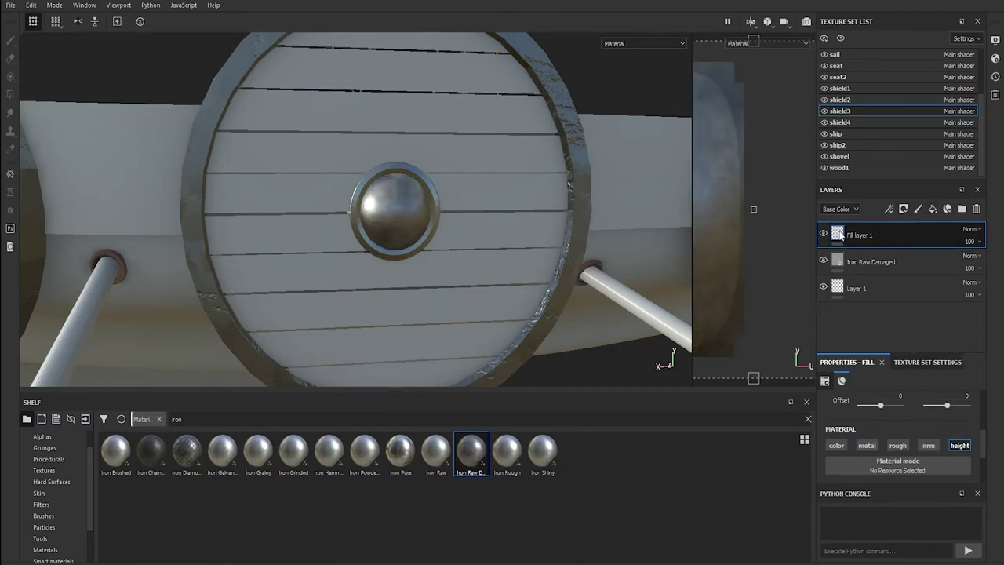
pyautogui.rightClick(854, 234)
pyautogui.click(889, 484)
pyautogui.click(898, 419)
pyautogui.click(975, 538)
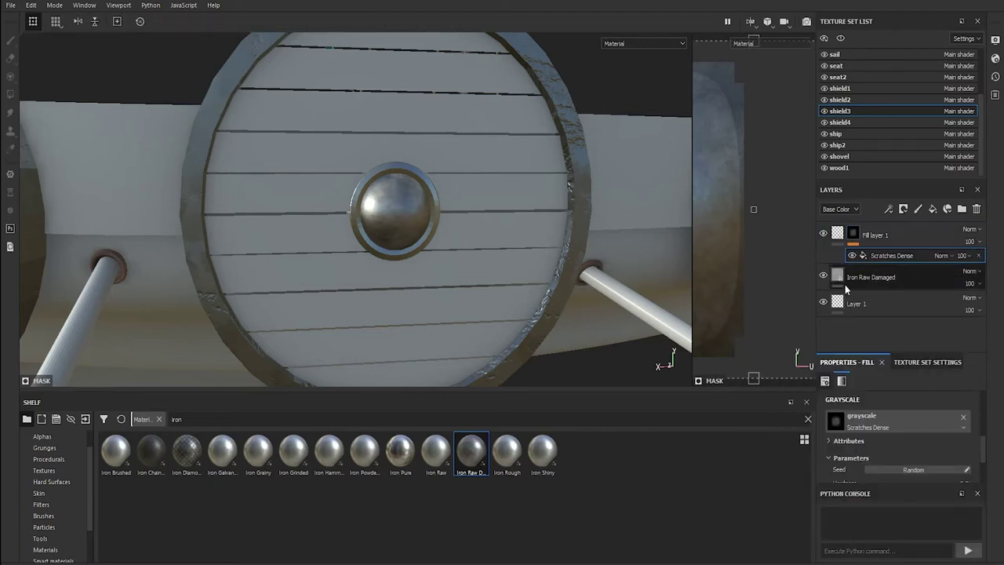
# Set the scratches mask hardness to 0.63 and switch to shield4.
pyautogui.keyDown('alt'); pyautogui.moveTo(411, 269); pyautogui.dragTo(408, 273); pyautogui.keyUp('alt')
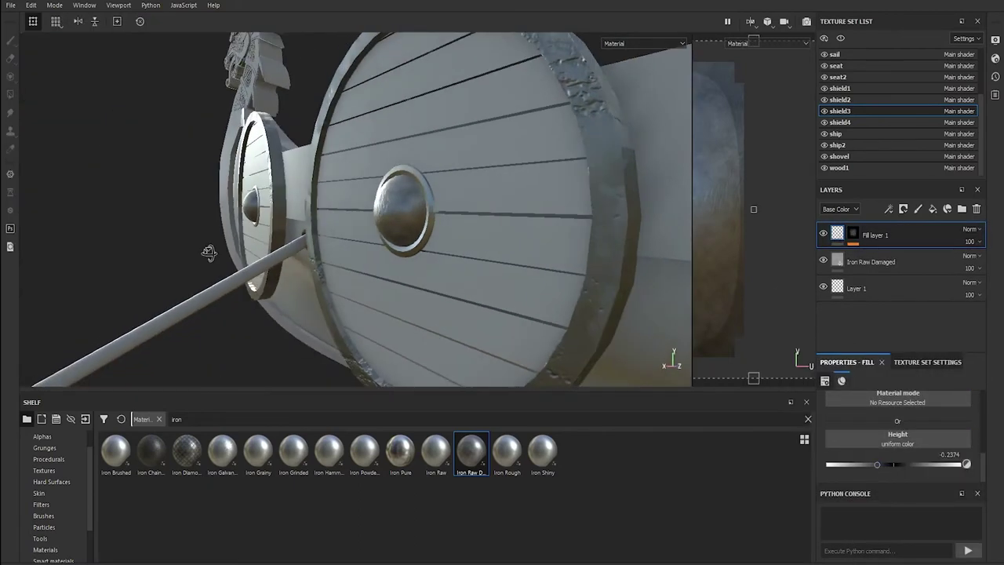
pyautogui.scroll(3, 884, 427)
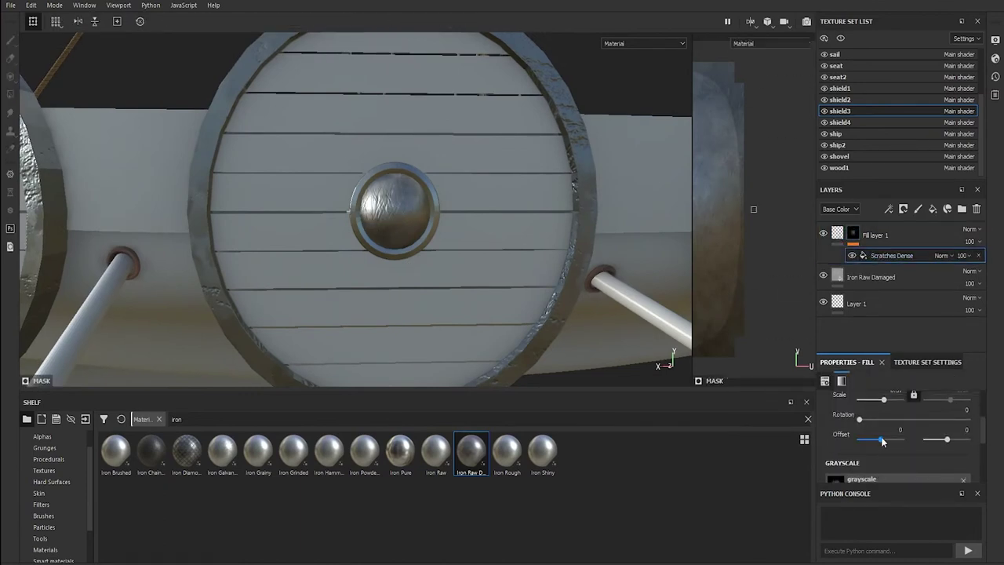
pyautogui.scroll(-3, 916, 443)
pyautogui.moveTo(916, 430); pyautogui.dragTo(909, 430)
pyautogui.keyDown('alt'); pyautogui.moveTo(550, 275); pyautogui.dragTo(633, 270); pyautogui.keyUp('alt')
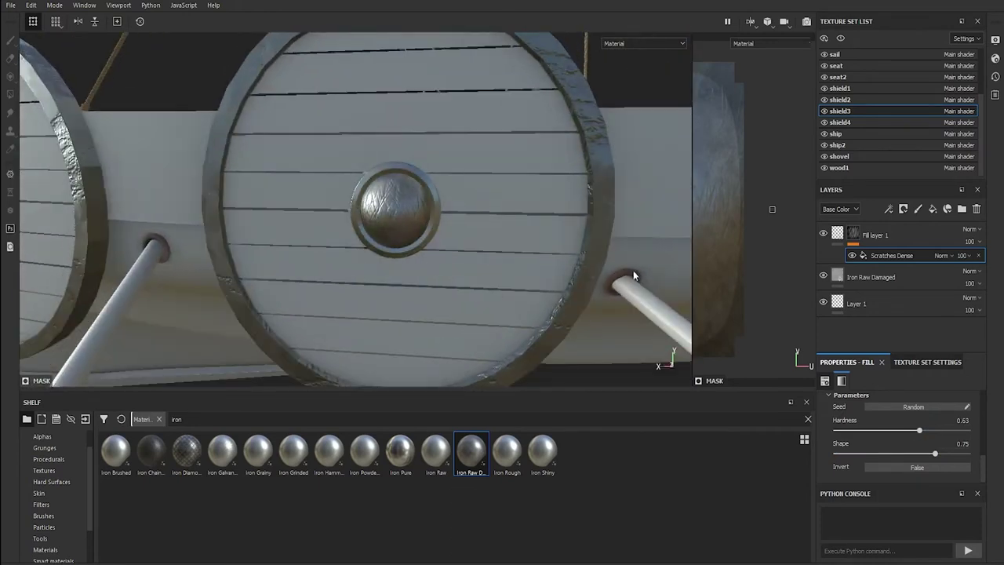
pyautogui.click(841, 122)
# Apply Wood Beech Veined from the wood shelf results to shield4.
pyautogui.write('wood')
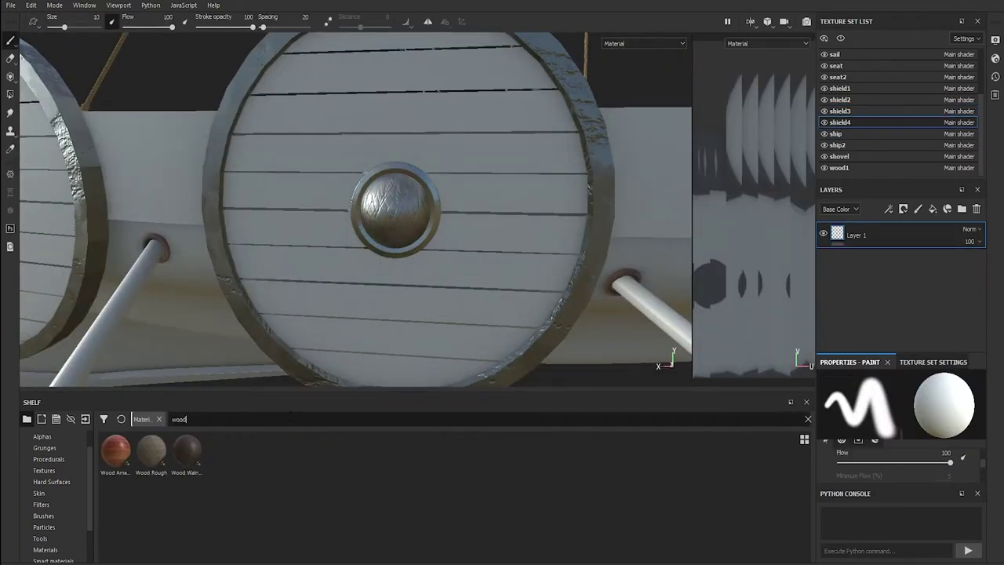
pyautogui.click(158, 419)
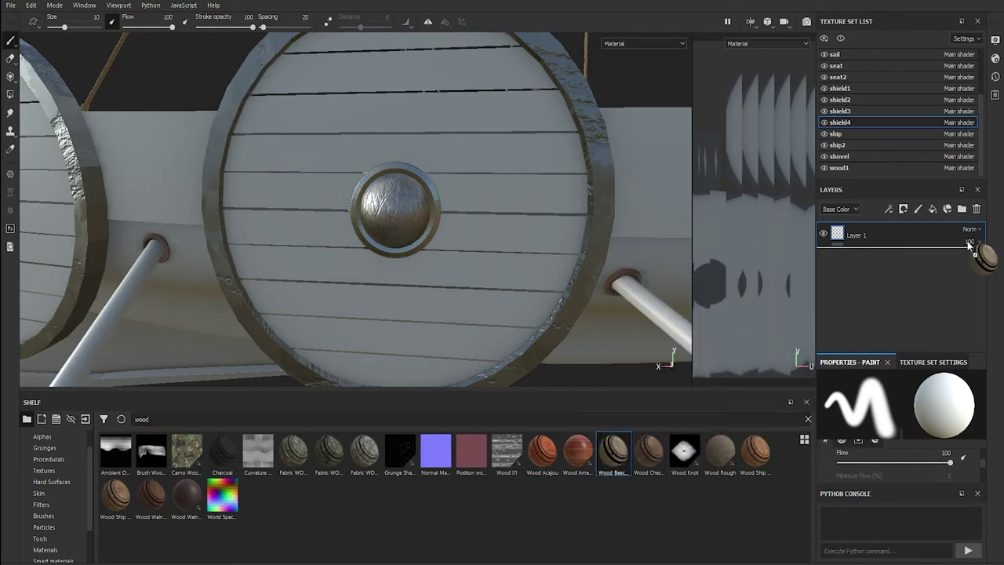
pyautogui.moveTo(613, 451); pyautogui.dragTo(975, 246)
pyautogui.moveTo(536, 267)
pyautogui.keyDown('alt'); pyautogui.mouseDown()
pyautogui.moveTo(538, 249)
pyautogui.moveTo(549, 259)
pyautogui.mouseUp(); pyautogui.keyUp('alt')
# Tint the Base Wood layer colour a muted, darker green.
pyautogui.click(835, 234)
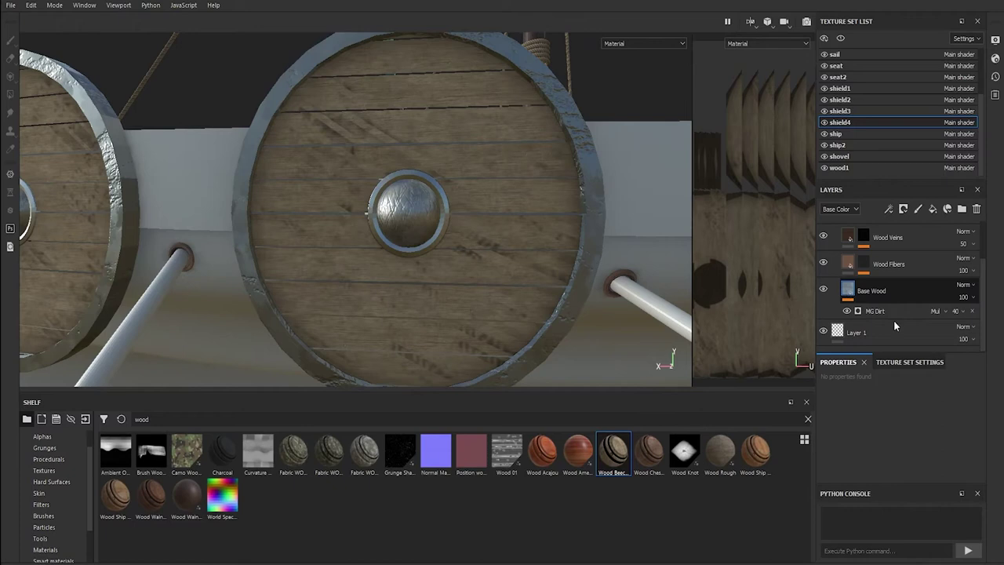
pyautogui.click(894, 292)
pyautogui.click(894, 466)
pyautogui.moveTo(950, 431); pyautogui.dragTo(952, 424)
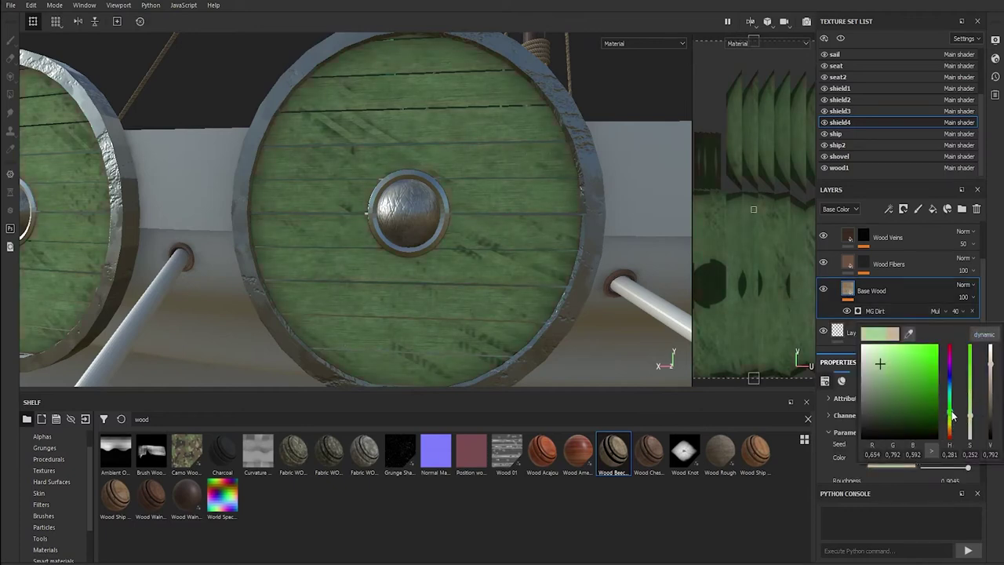
pyautogui.moveTo(994, 372); pyautogui.dragTo(978, 410)
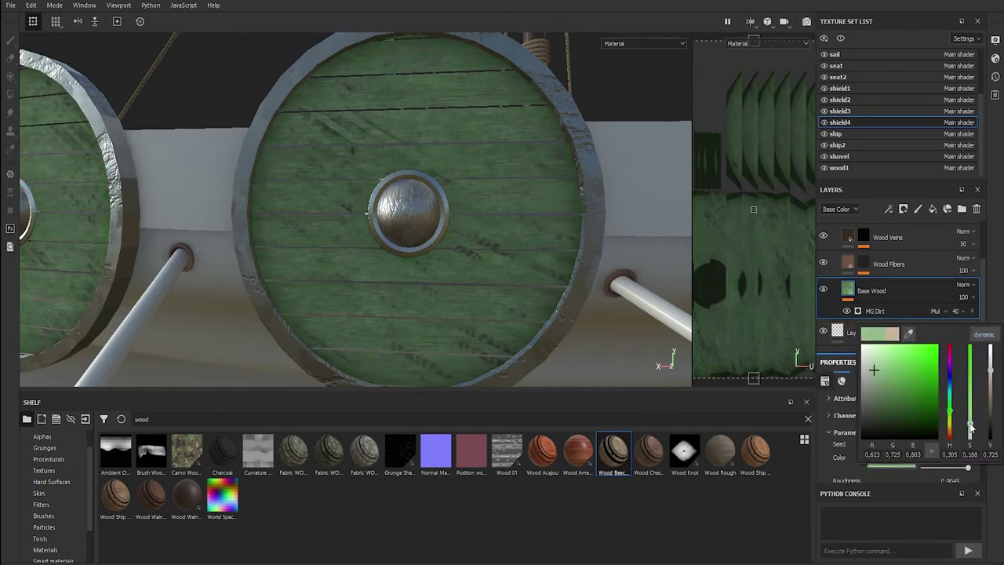
pyautogui.keyDown('alt'); pyautogui.moveTo(448, 262); pyautogui.dragTo(675, 292); pyautogui.keyUp('alt')
pyautogui.scroll(2, 876, 271)
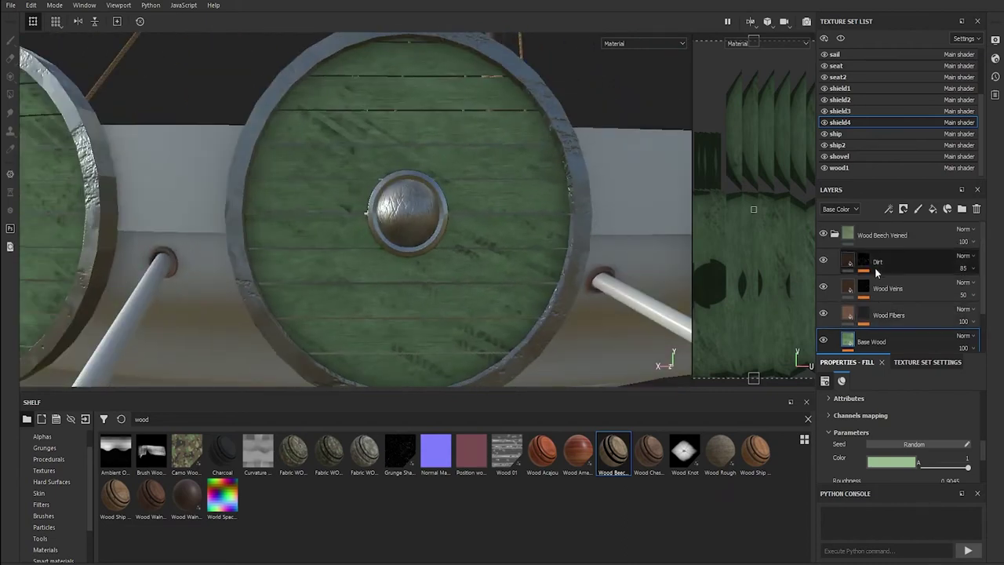
pyautogui.click(864, 263)
# Lower the balance of the Dirt layer's grunge fill.
pyautogui.click(897, 282)
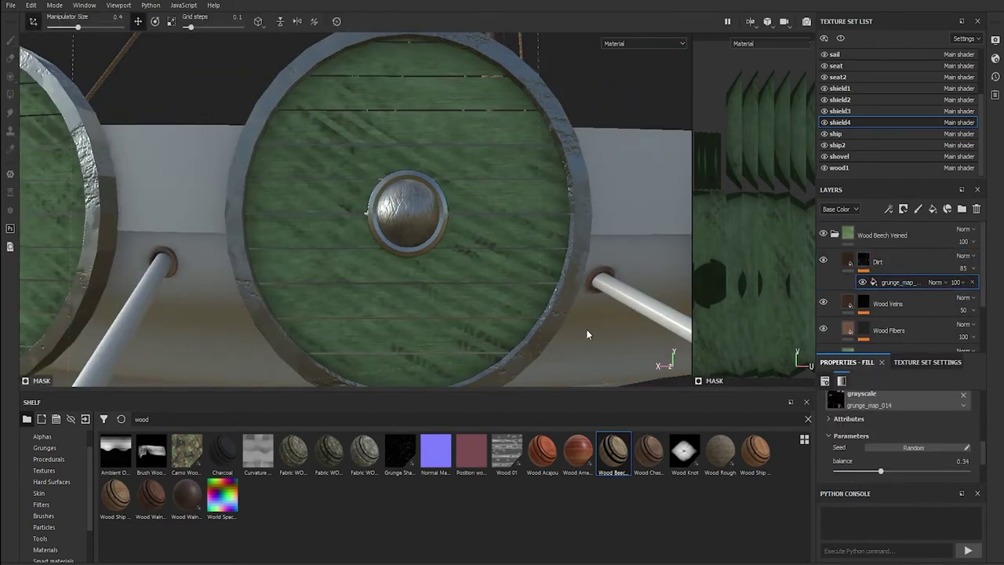
pyautogui.keyDown('alt'); pyautogui.moveTo(587, 334); pyautogui.dragTo(612, 330); pyautogui.keyUp('alt')
pyautogui.scroll(-2, 878, 437)
pyautogui.moveTo(884, 439); pyautogui.dragTo(861, 438)
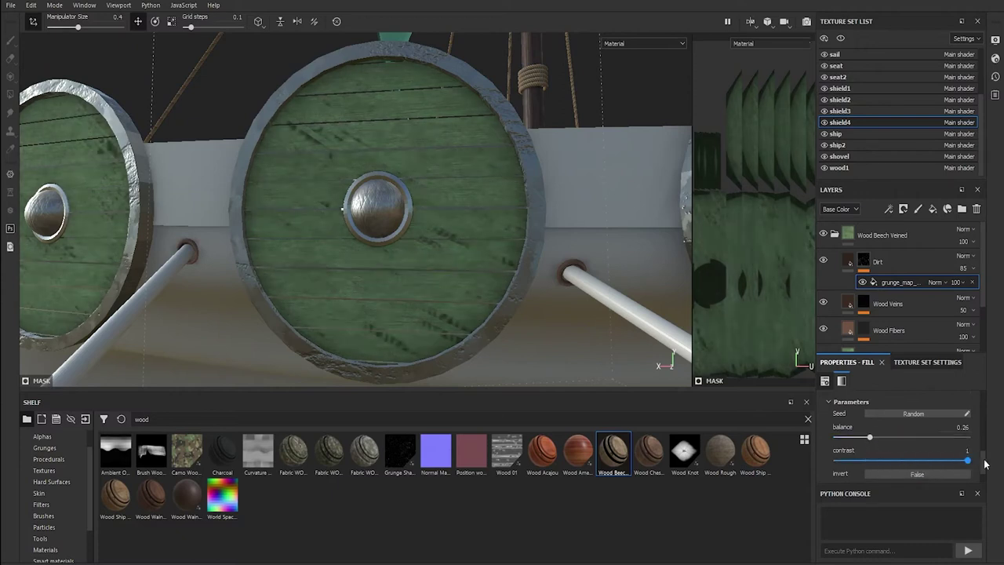
# Reduce the MG Dirt generator's Dirt Level to 0.65.
pyautogui.click(864, 303)
pyautogui.scroll(-2, 899, 314)
pyautogui.click(899, 270)
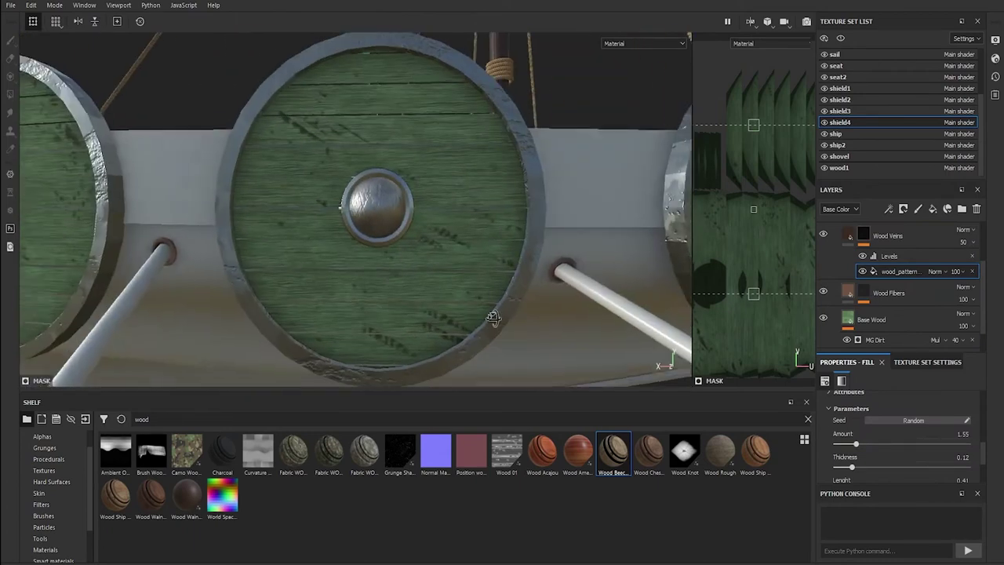
pyautogui.click(903, 337)
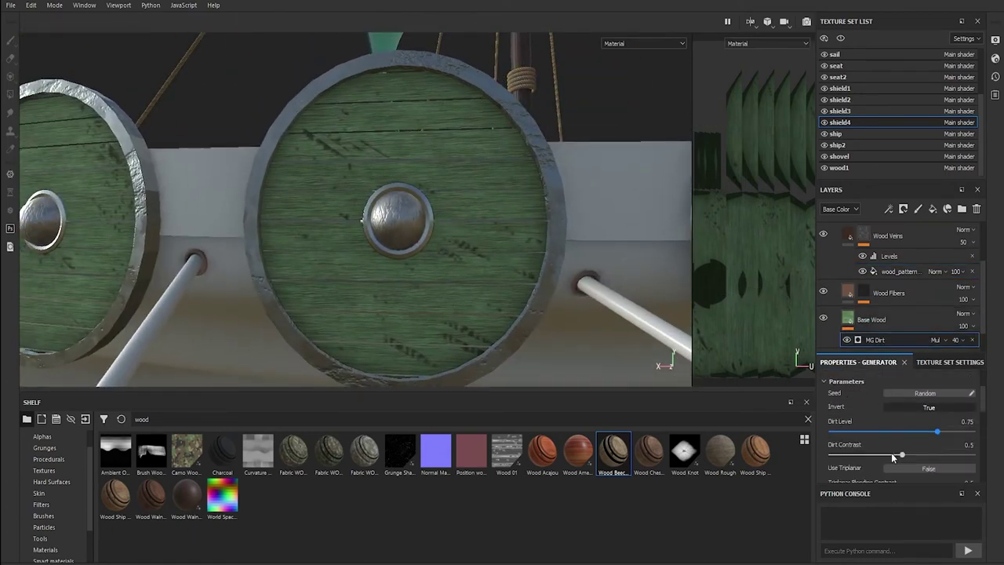
pyautogui.moveTo(934, 433); pyautogui.dragTo(923, 433)
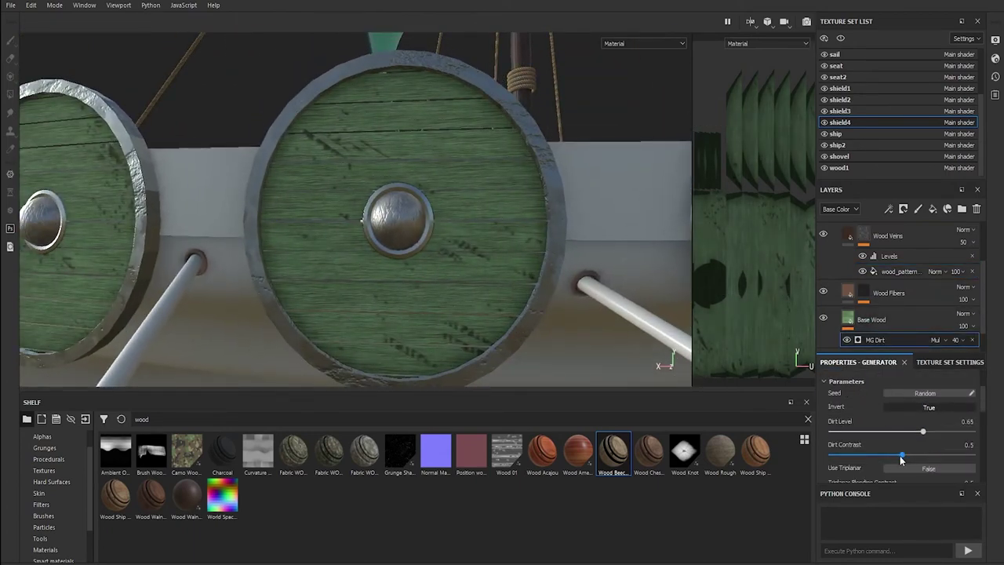
# Set the Dirt layer's grunge balance to 0.26.
pyautogui.scroll(-2, 904, 437)
pyautogui.scroll(-2, 905, 435)
pyautogui.scroll(1, 900, 322)
pyautogui.scroll(1, 900, 331)
pyautogui.click(899, 326)
pyautogui.click(835, 235)
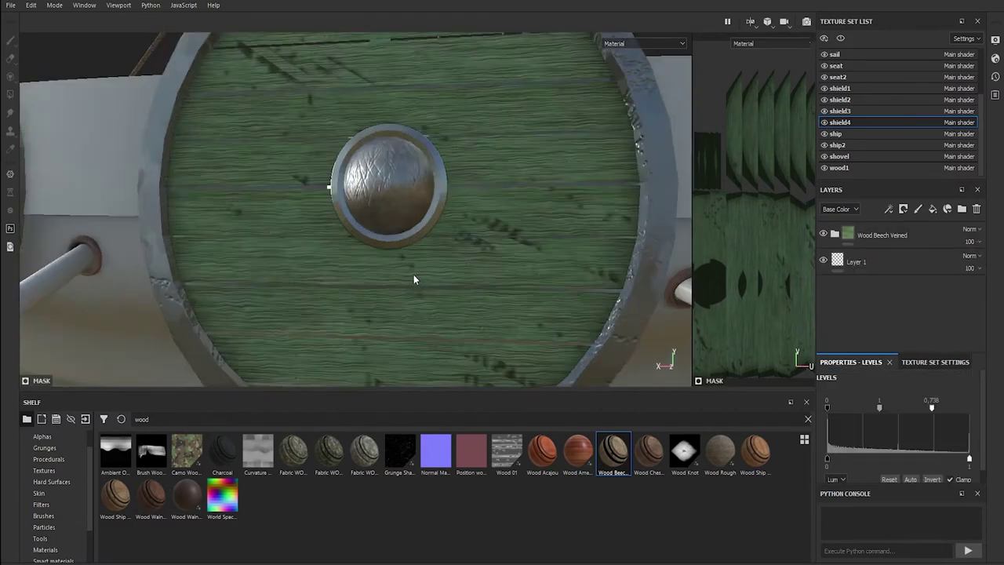
pyautogui.click(835, 235)
pyautogui.click(899, 281)
pyautogui.moveTo(915, 427)
pyautogui.mouseDown()
pyautogui.moveTo(871, 425)
pyautogui.moveTo(888, 424)
pyautogui.mouseUp()
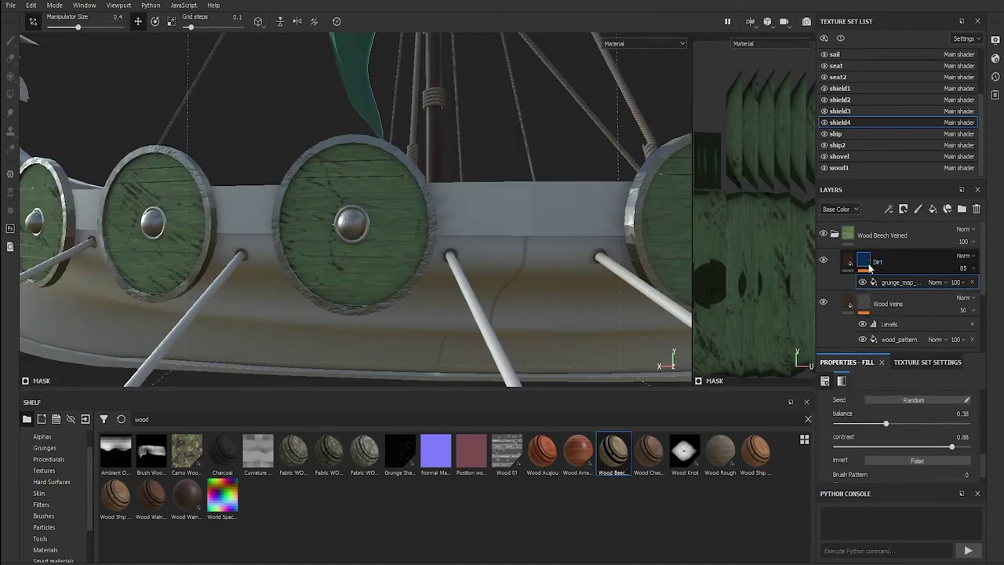
# Swap in a different dirt grunge image and re-randomise its seed.
pyautogui.click(894, 456)
pyautogui.click(942, 332)
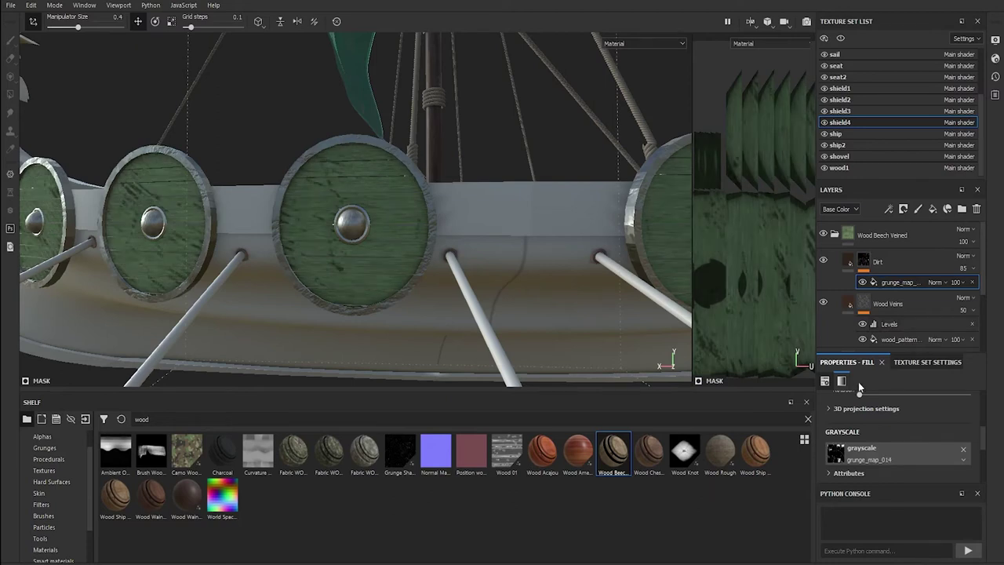
pyautogui.scroll(-3, 889, 463)
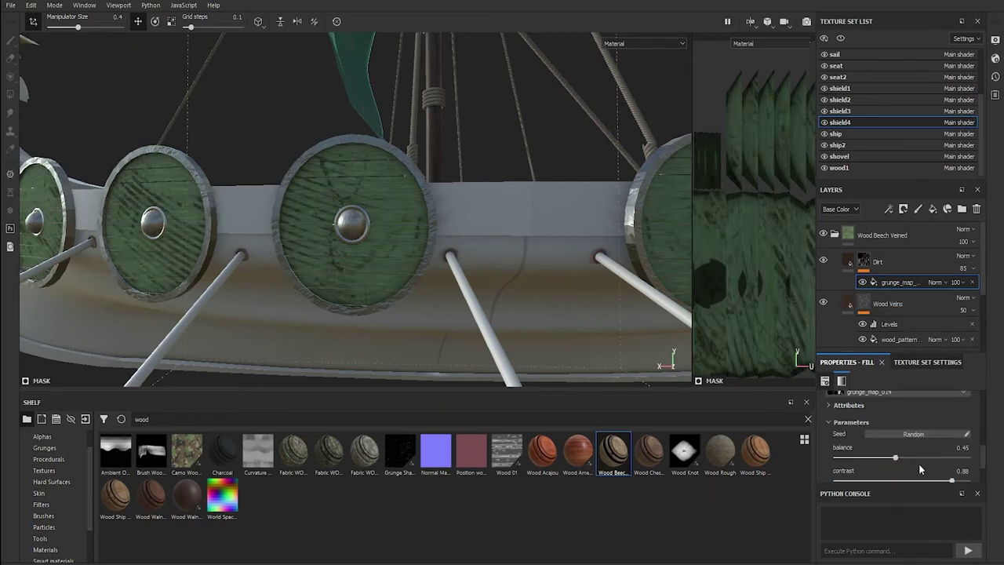
pyautogui.click(921, 431)
# Thin the wood_pattern veins and increase their warp.
pyautogui.press('f')
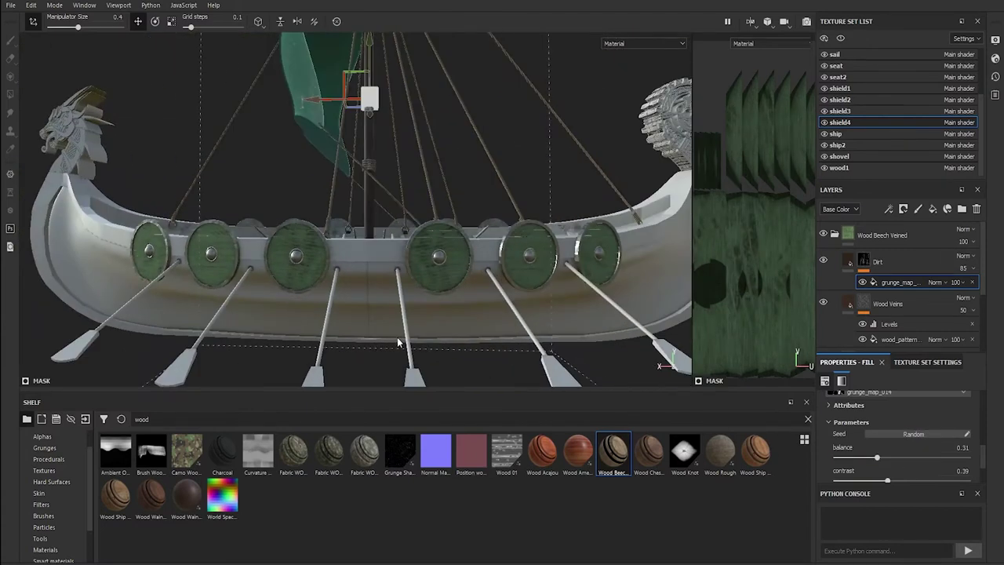
pyautogui.keyDown('alt'); pyautogui.moveTo(397, 338); pyautogui.dragTo(507, 341); pyautogui.keyUp('alt')
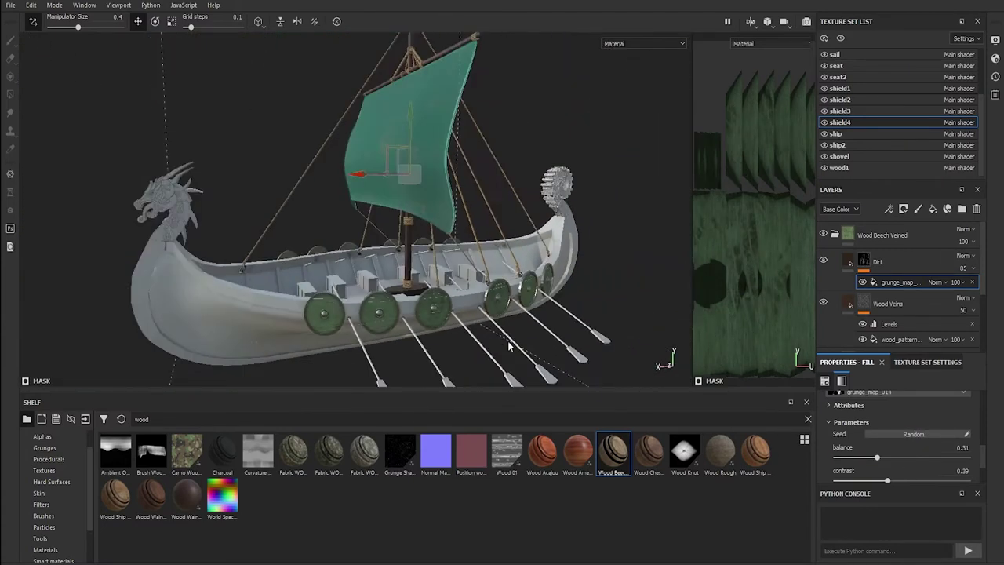
pyautogui.scroll(-2, 885, 268)
pyautogui.click(898, 270)
pyautogui.scroll(-3, 902, 439)
pyautogui.keyDown('alt'); pyautogui.moveTo(550, 235); pyautogui.dragTo(434, 317); pyautogui.keyUp('alt')
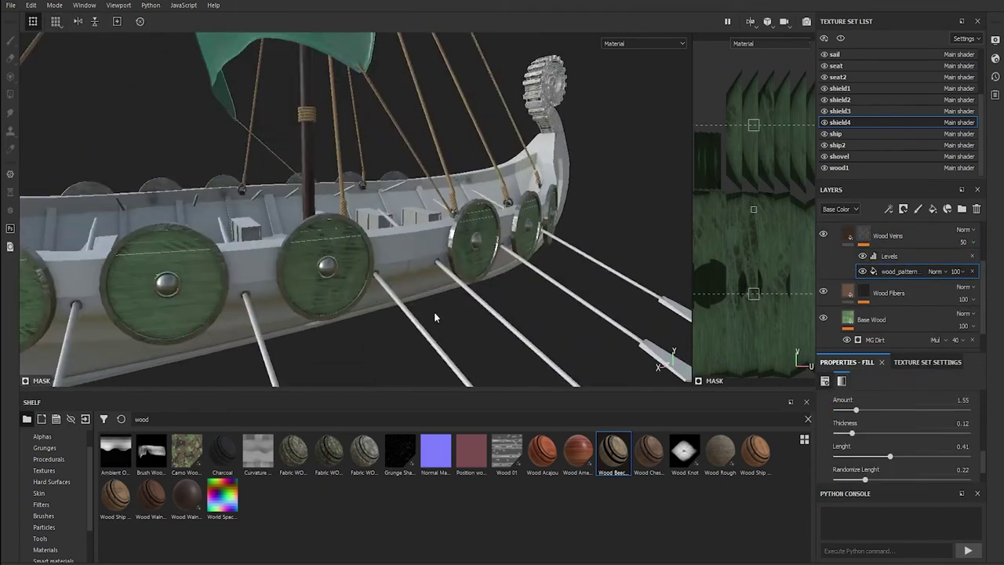
pyautogui.scroll(5, 434, 312)
pyautogui.moveTo(866, 436); pyautogui.dragTo(848, 431)
pyautogui.scroll(-2, 889, 432)
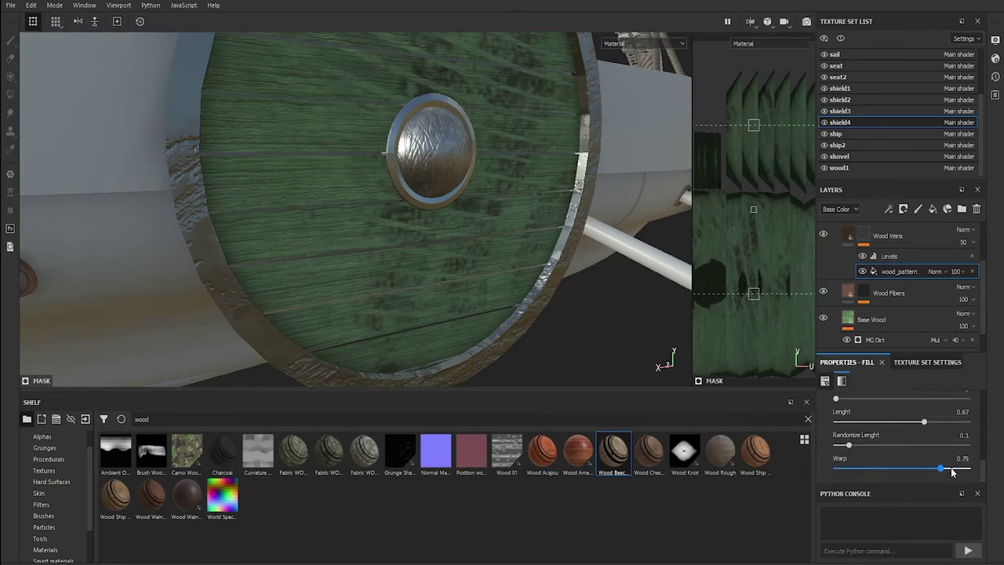
# Pull back and orbit around the ship toward the deck benches.
pyautogui.keyDown('alt'); pyautogui.moveTo(633, 347); pyautogui.dragTo(631, 271); pyautogui.keyUp('alt')
pyautogui.scroll(-10, 632, 270)
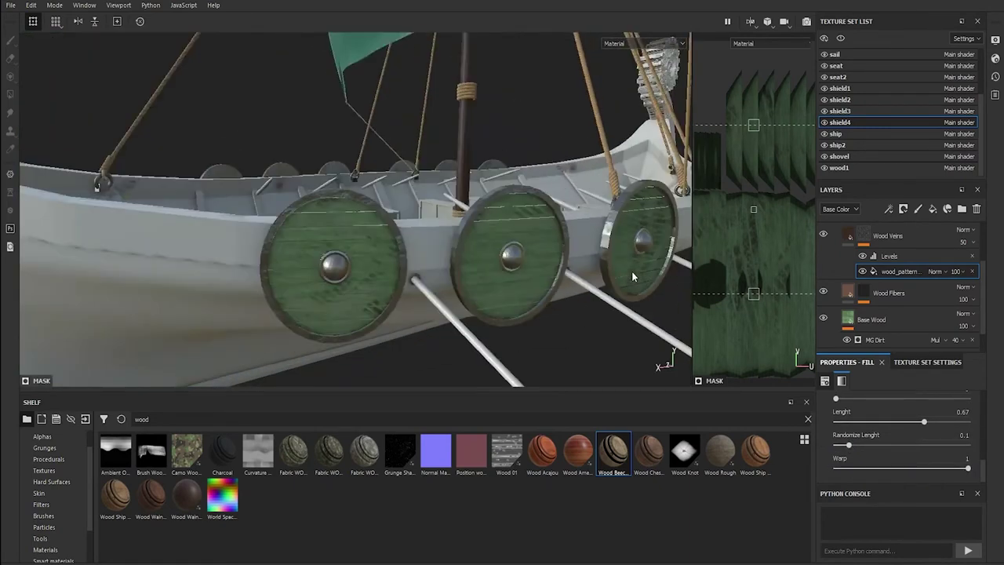
pyautogui.scroll(-3, 597, 275)
pyautogui.moveTo(567, 276)
pyautogui.keyDown('alt'); pyautogui.mouseDown()
pyautogui.moveTo(502, 270)
pyautogui.moveTo(497, 329)
pyautogui.mouseUp(); pyautogui.keyUp('alt')
pyautogui.scroll(8, 498, 271)
pyautogui.scroll(1, 910, 161)
# On the seat texture set, try the Steel Ruined material on a crate, then delete it.
pyautogui.click(902, 99)
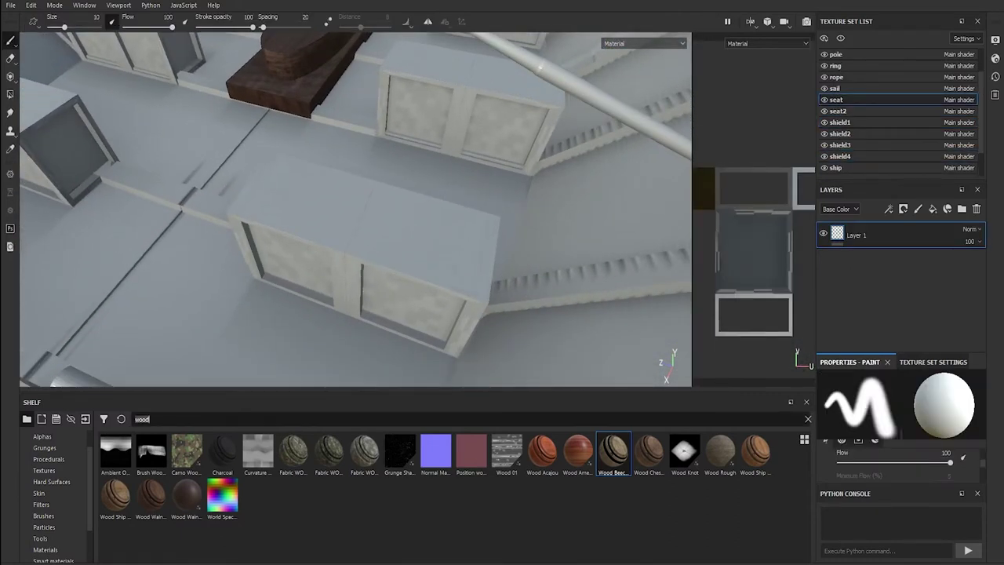
pyautogui.press('BackSpace')
pyautogui.press('BackSpace')
pyautogui.press('BackSpace')
pyautogui.write('metal')
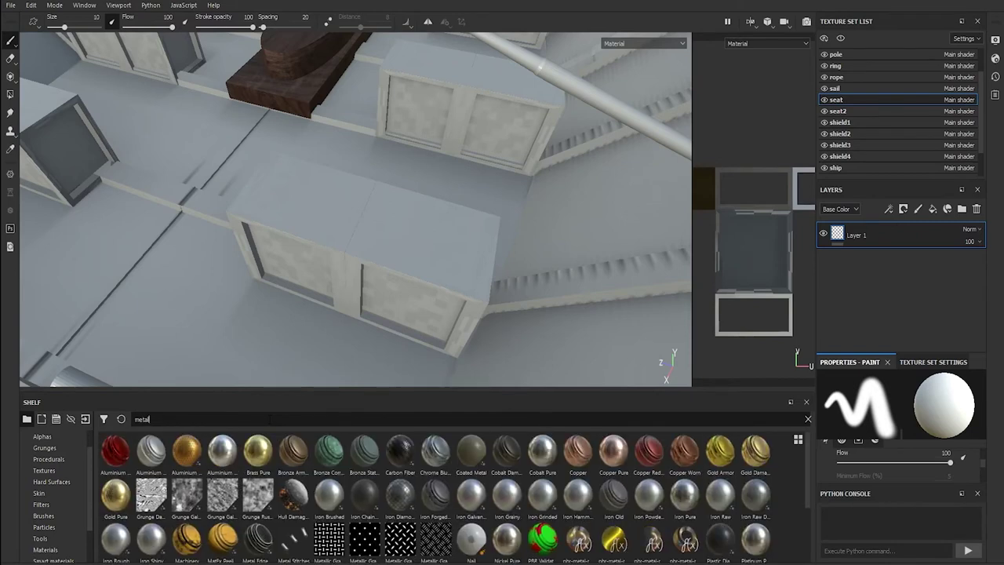
pyautogui.scroll(-2, 592, 502)
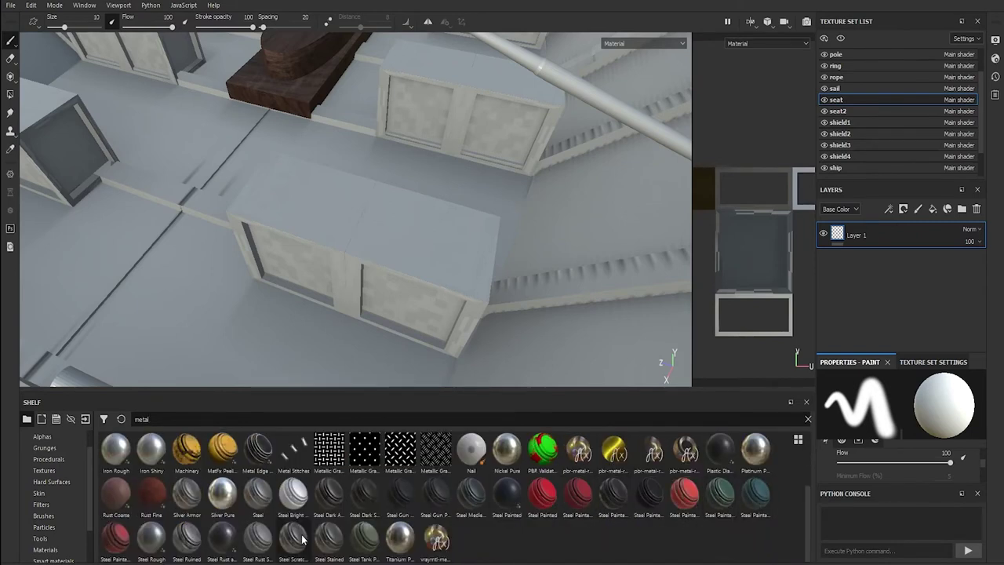
pyautogui.click(187, 538)
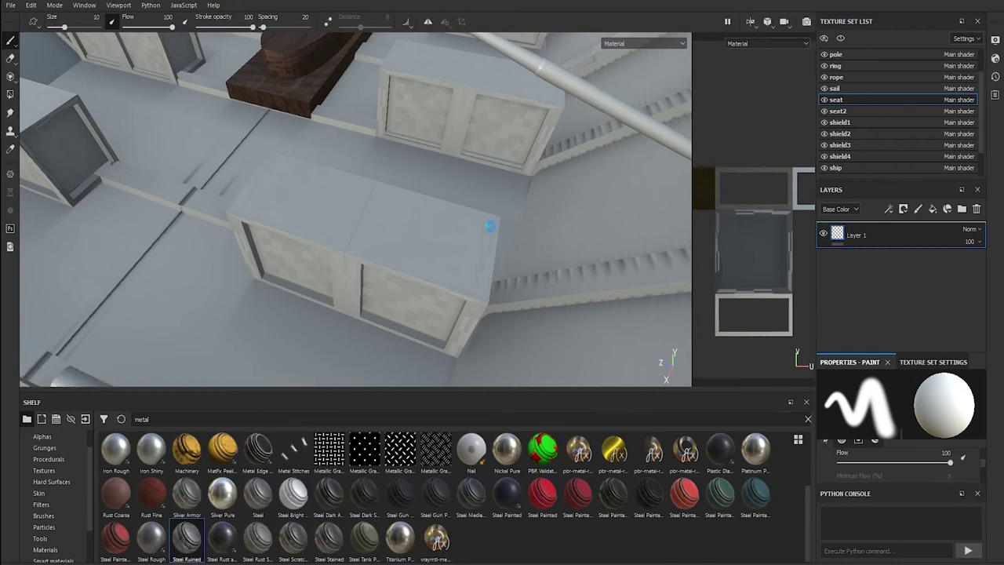
pyautogui.moveTo(490, 226)
pyautogui.mouseDown()
pyautogui.moveTo(408, 234)
pyautogui.moveTo(462, 288)
pyautogui.mouseUp()
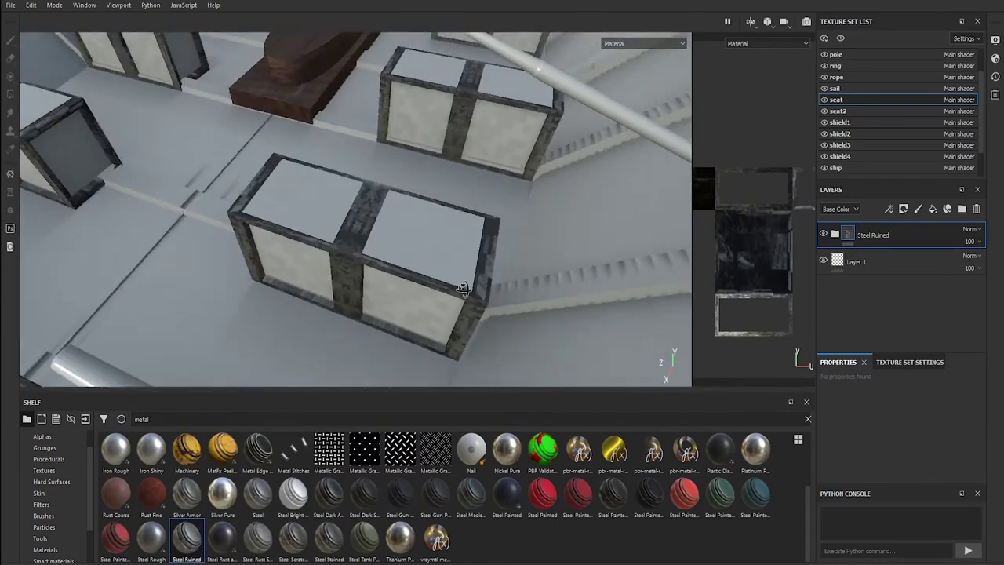
pyautogui.click(977, 209)
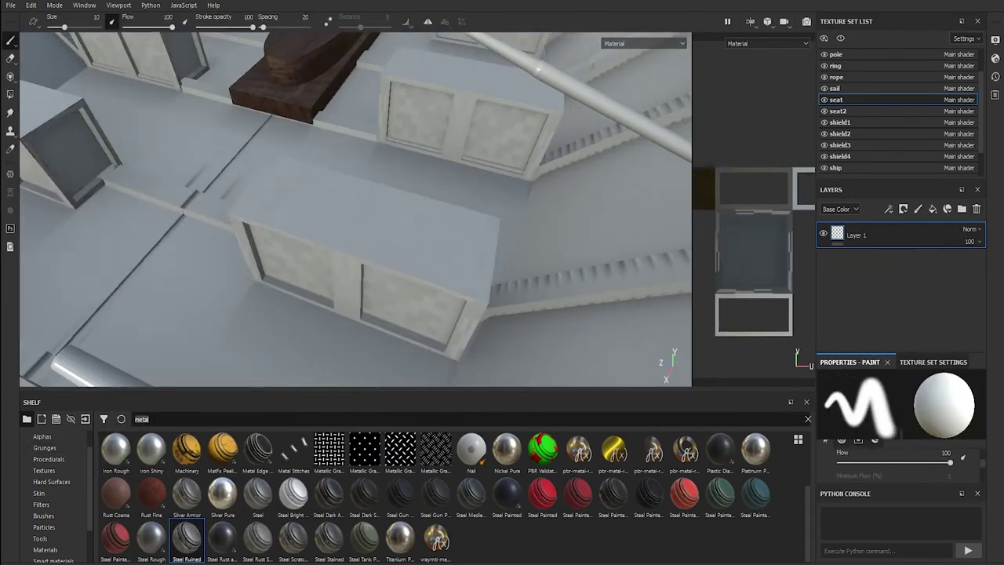
# Apply the Iron Raw Damaged material from a materials-only 'iron' search to the seat crate.
pyautogui.click(45, 549)
pyautogui.click(188, 419)
pyautogui.write('iron')
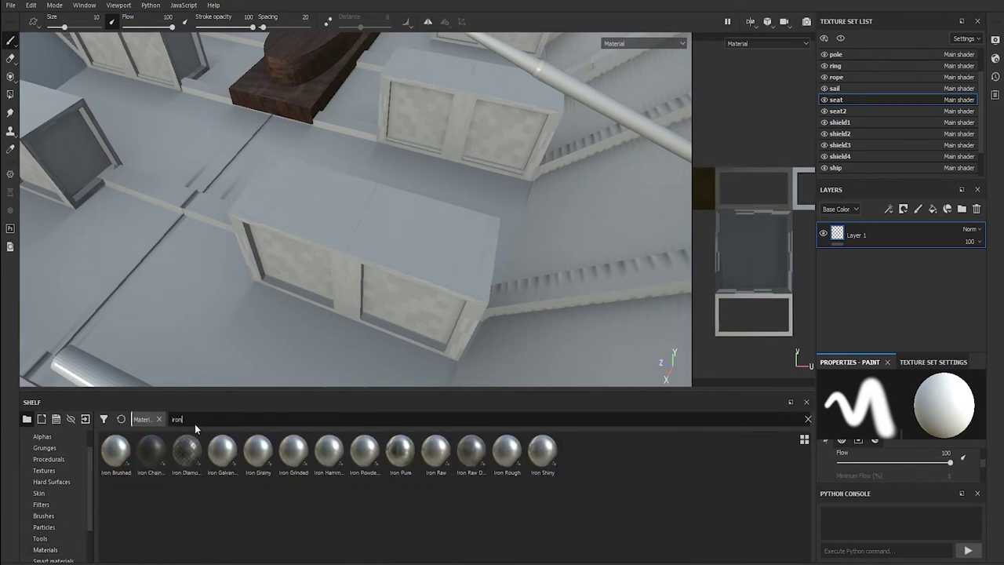
pyautogui.moveTo(471, 453); pyautogui.dragTo(869, 225)
pyautogui.moveTo(424, 266)
pyautogui.keyDown('alt'); pyautogui.mouseDown()
pyautogui.moveTo(393, 284)
pyautogui.moveTo(389, 264)
pyautogui.moveTo(397, 271)
pyautogui.mouseUp(); pyautogui.keyUp('alt')
pyautogui.scroll(5, 882, 447)
pyautogui.scroll(-3, 882, 445)
pyautogui.scroll(3, 864, 444)
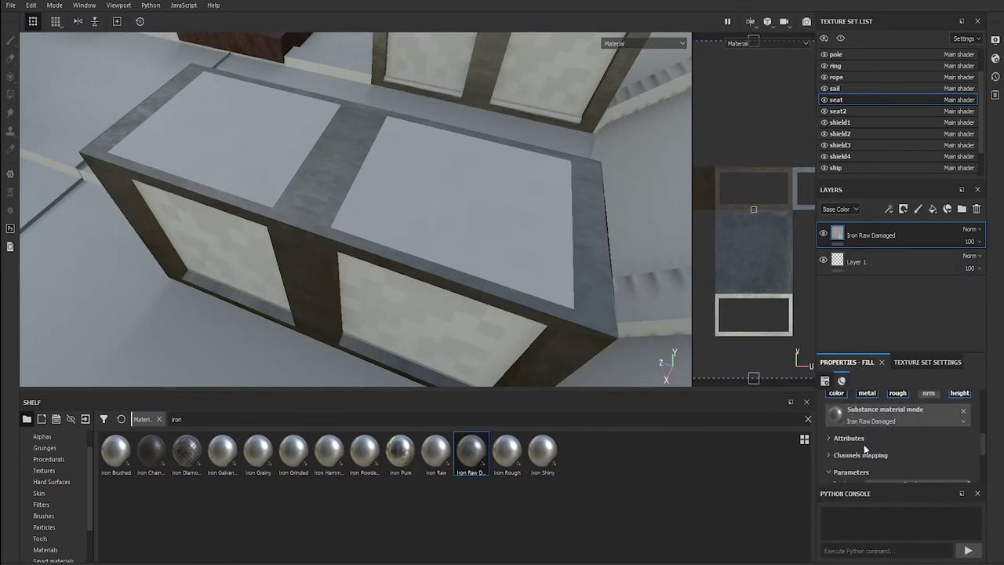
pyautogui.scroll(-2, 861, 431)
pyautogui.scroll(-2, 903, 432)
pyautogui.scroll(-2, 906, 434)
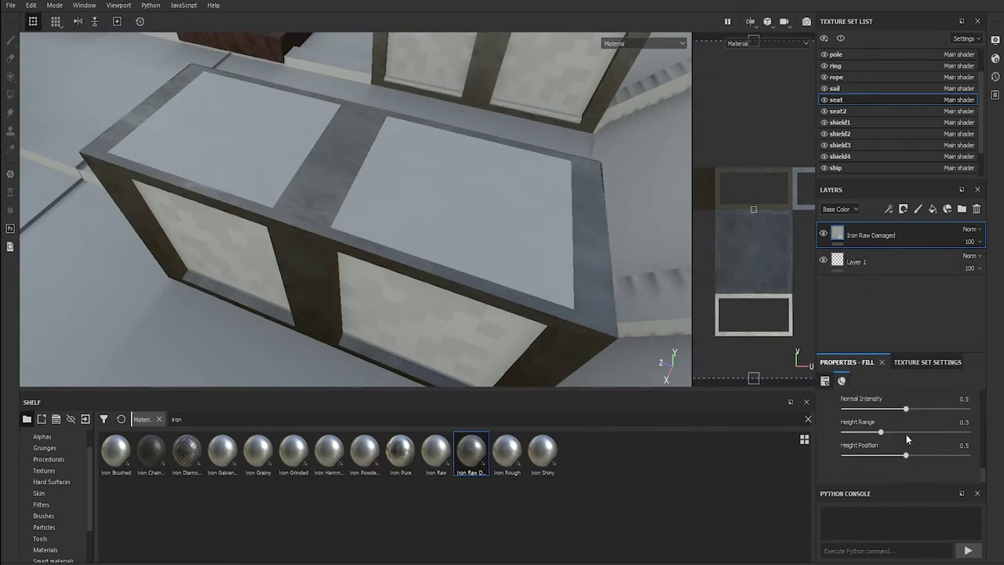
pyautogui.scroll(5, 901, 419)
# Darken the Iron Raw Damaged base colour and lower its roughness to 0.22.
pyautogui.click(928, 458)
pyautogui.moveTo(990, 361); pyautogui.dragTo(994, 384)
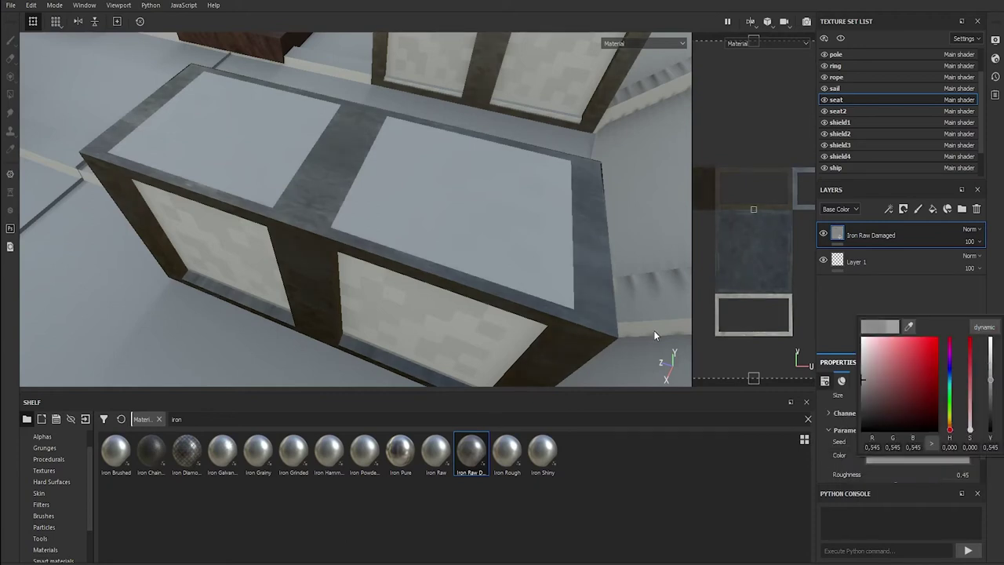
pyautogui.scroll(-2, 883, 415)
pyautogui.scroll(-2, 882, 415)
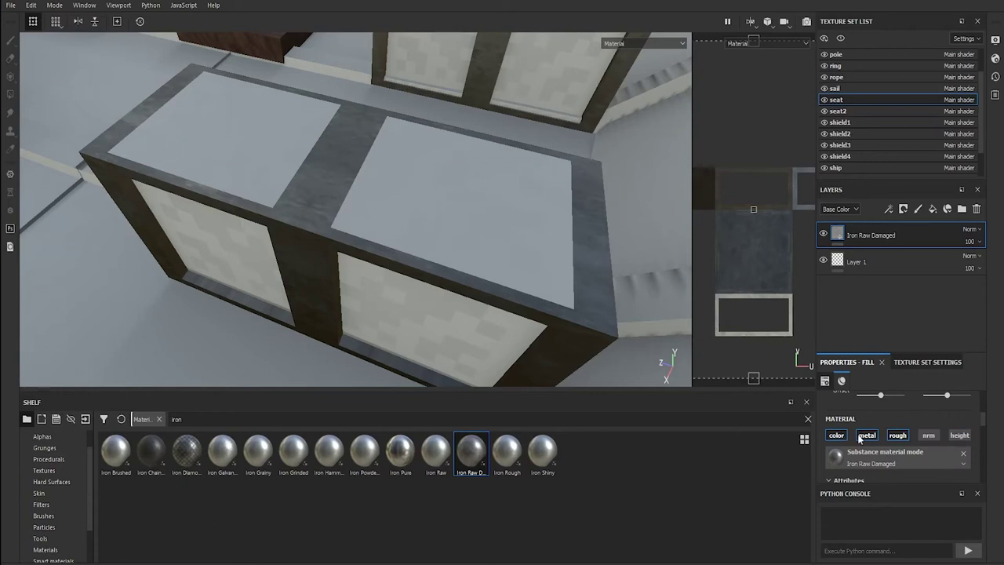
pyautogui.scroll(-2, 882, 415)
pyautogui.scroll(-2, 883, 440)
pyautogui.scroll(-2, 830, 446)
pyautogui.scroll(-2, 877, 452)
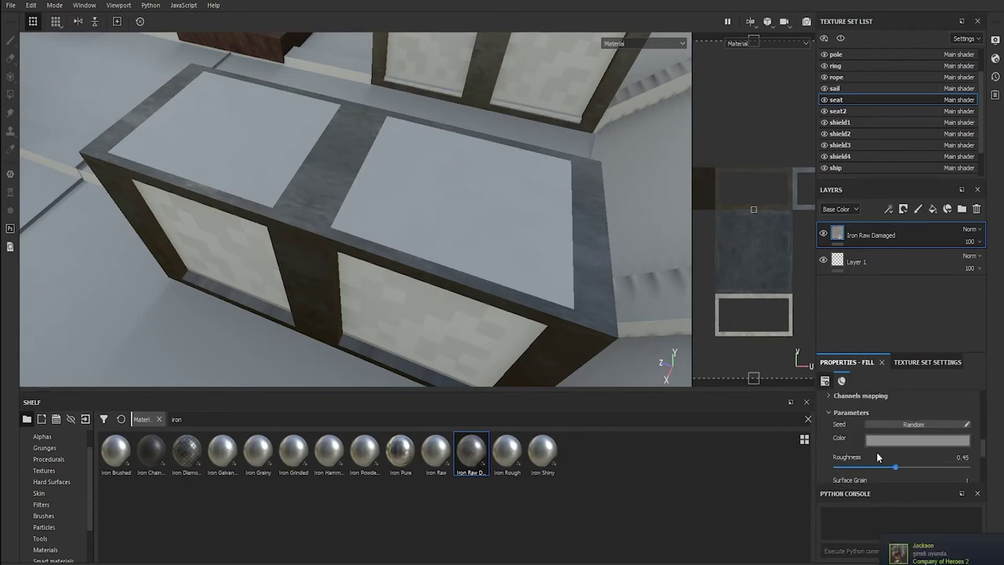
pyautogui.scroll(-1, 906, 434)
pyautogui.moveTo(906, 434); pyautogui.dragTo(865, 433)
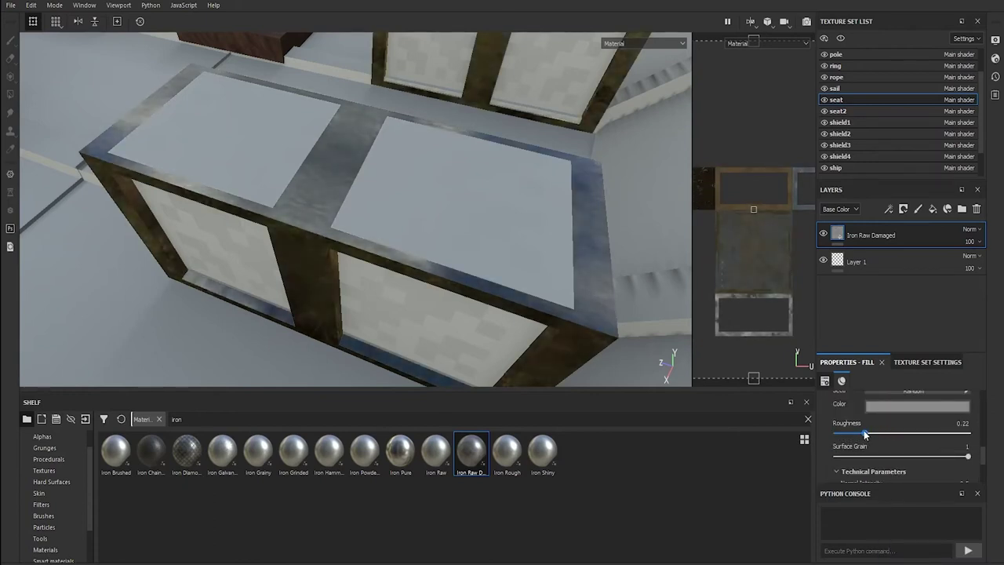
# Replace the Iron Raw Damaged layer with Iron Pure and add an empty fill layer above it.
pyautogui.press('Delete')
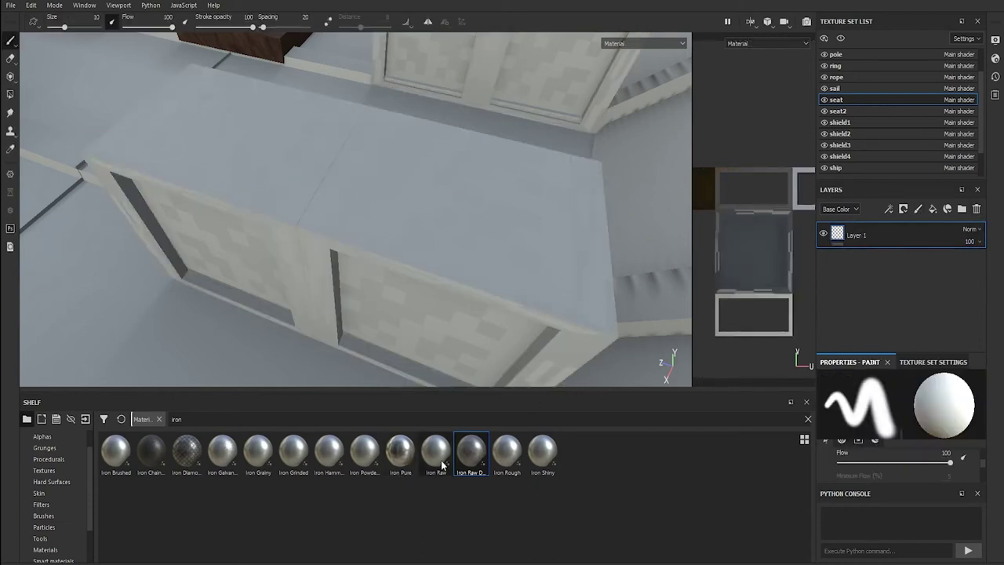
pyautogui.moveTo(889, 228); pyautogui.dragTo(887, 234)
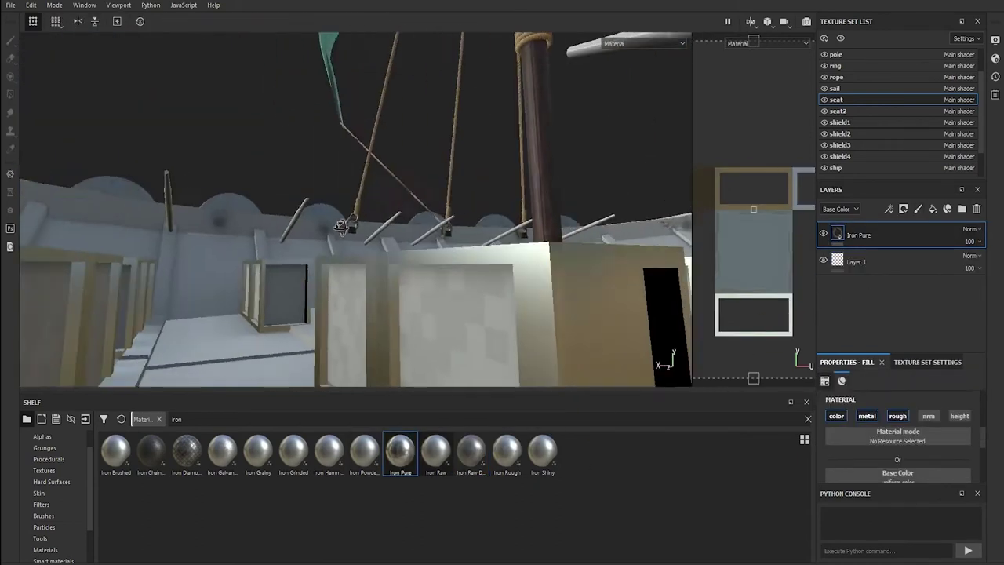
pyautogui.keyDown('alt'); pyautogui.moveTo(466, 314); pyautogui.dragTo(502, 310); pyautogui.keyUp('alt')
pyautogui.click(933, 208)
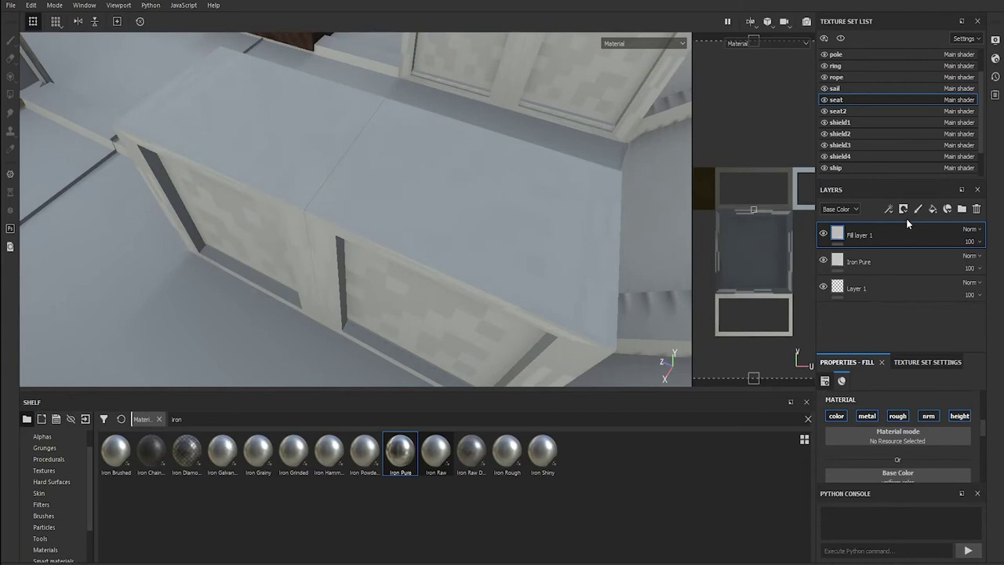
pyautogui.click(970, 421)
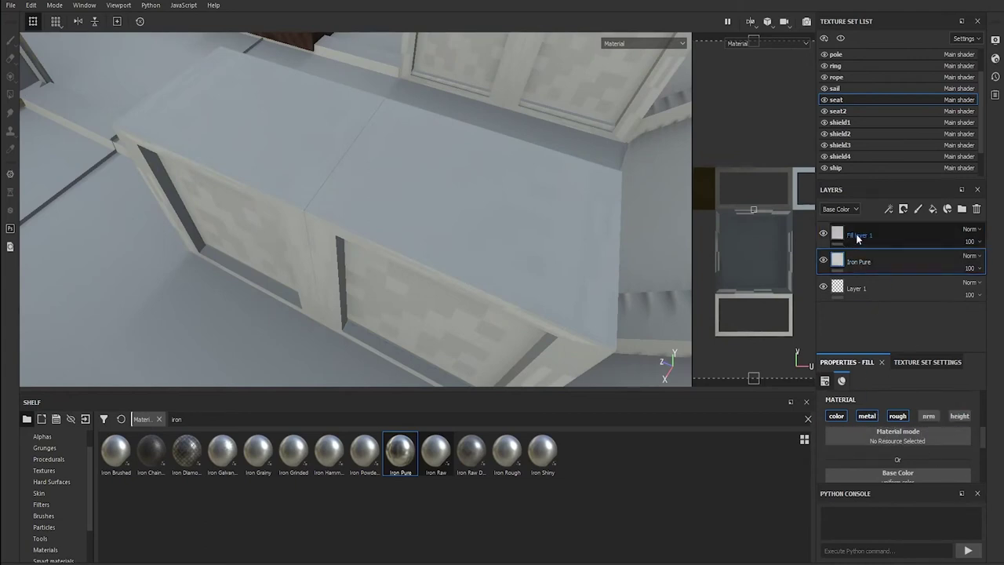
# Give Fill layer 1 a black mask with a Grunge Dirt Thin fill effect.
pyautogui.click(857, 235)
pyautogui.rightClick(858, 237)
pyautogui.click(863, 244)
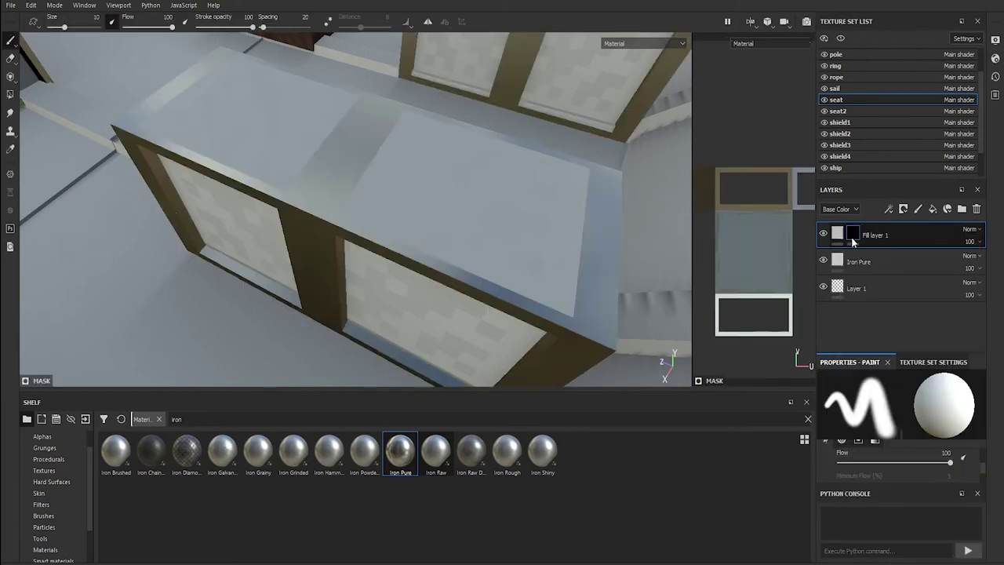
pyautogui.rightClick(854, 241)
pyautogui.click(906, 489)
pyautogui.click(907, 436)
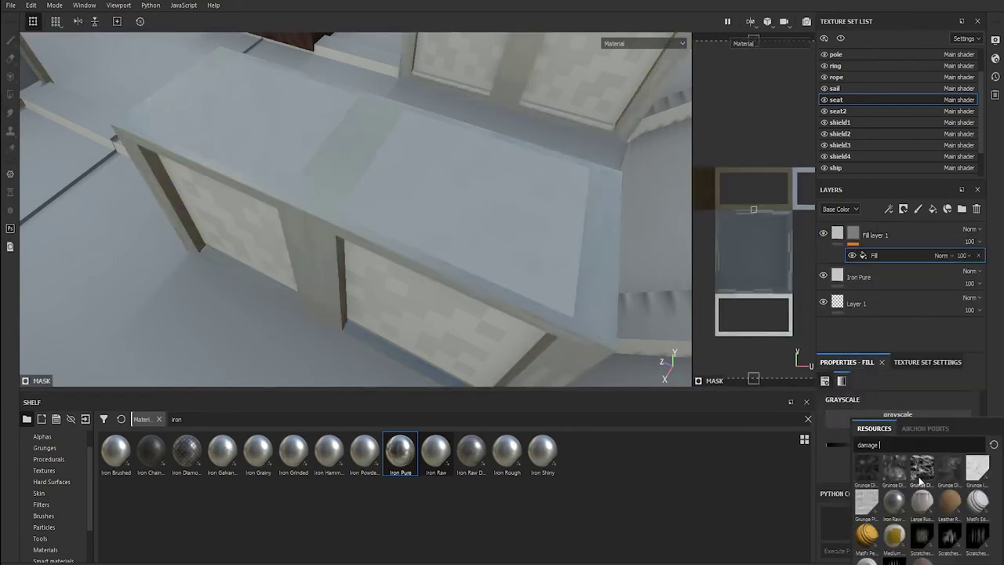
pyautogui.click(950, 468)
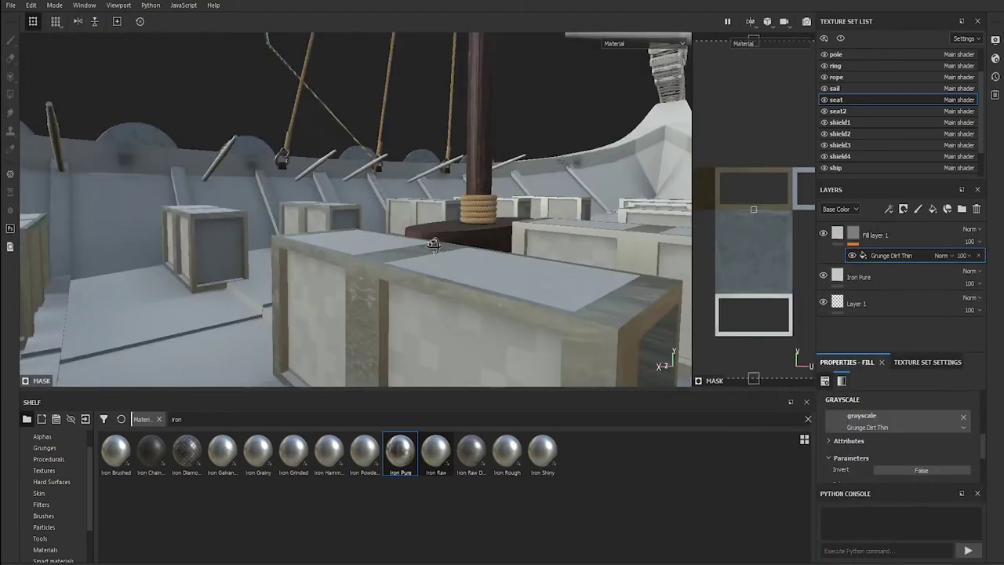
# Darken Fill layer 1's base colour to grey and darken Iron Pure's base colour.
pyautogui.click(875, 235)
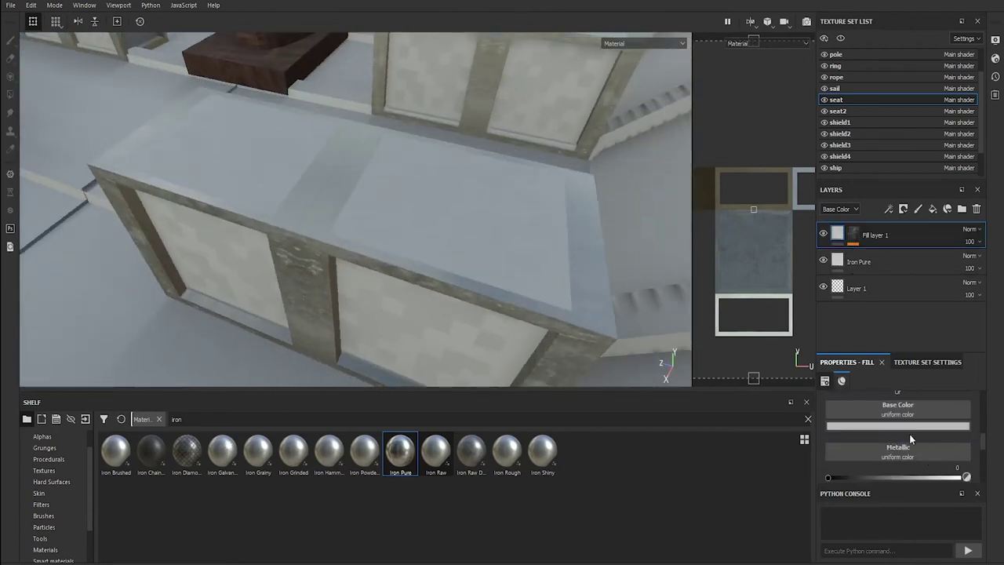
pyautogui.click(919, 427)
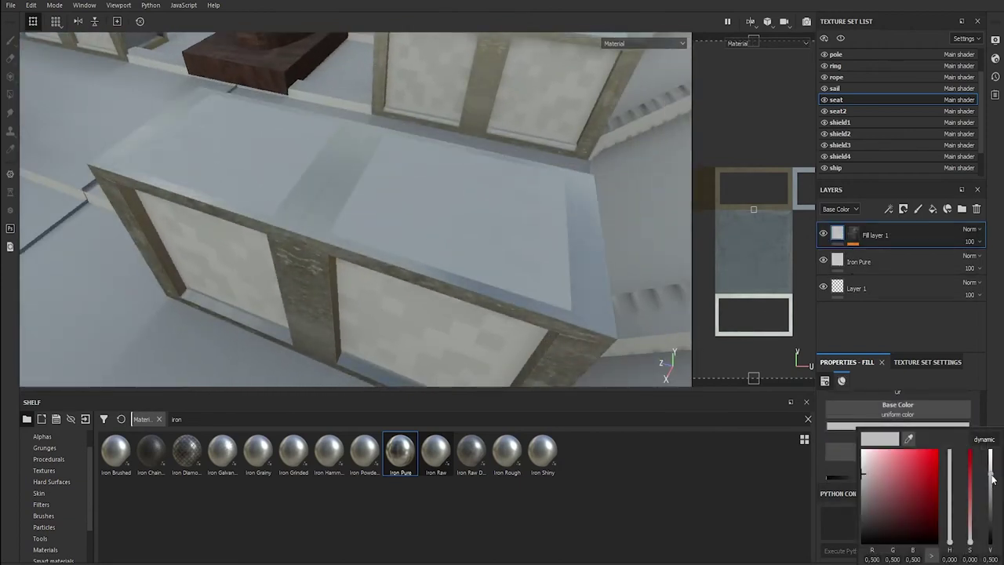
pyautogui.moveTo(990, 463); pyautogui.dragTo(987, 499)
pyautogui.click(903, 345)
pyautogui.moveTo(502, 235)
pyautogui.keyDown('alt'); pyautogui.mouseDown()
pyautogui.moveTo(453, 282)
pyautogui.moveTo(348, 222)
pyautogui.moveTo(594, 281)
pyautogui.moveTo(601, 259)
pyautogui.moveTo(369, 235)
pyautogui.mouseUp(); pyautogui.keyUp('alt')
pyautogui.click(859, 262)
pyautogui.click(925, 431)
pyautogui.moveTo(950, 455); pyautogui.dragTo(950, 502)
pyautogui.moveTo(393, 259)
pyautogui.keyDown('alt'); pyautogui.mouseDown()
pyautogui.moveTo(426, 275)
pyautogui.moveTo(862, 271)
pyautogui.mouseUp(); pyautogui.keyUp('alt')
# Raise the Grunge Dirt Thin balance to 0.76, adjust the dirt brightness, and make Iron Pure nearly black.
pyautogui.click(853, 235)
pyautogui.scroll(-3, 902, 428)
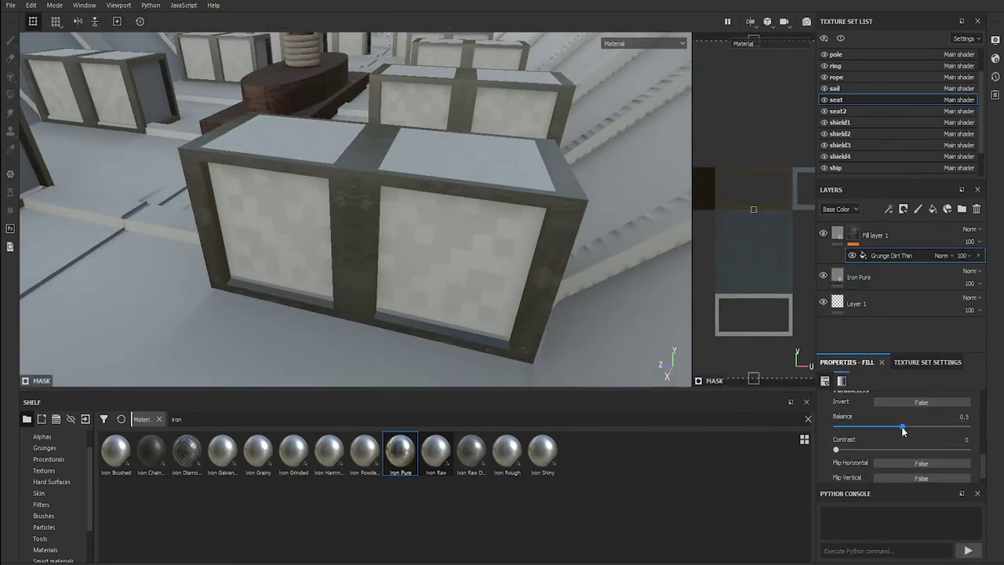
pyautogui.moveTo(904, 429); pyautogui.dragTo(936, 429)
pyautogui.scroll(3, 901, 444)
pyautogui.scroll(-3, 901, 443)
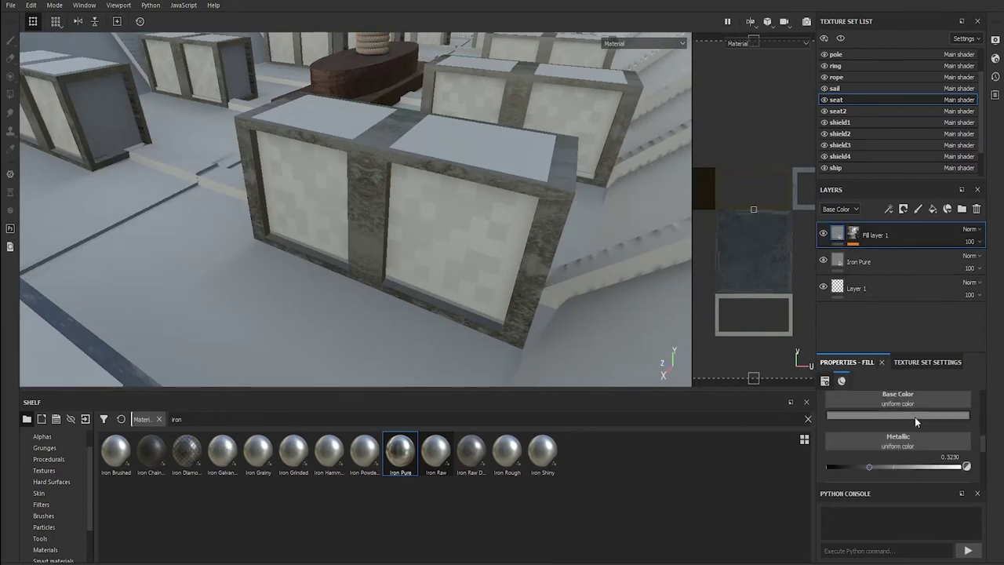
pyautogui.click(915, 417)
pyautogui.moveTo(990, 471); pyautogui.dragTo(990, 494)
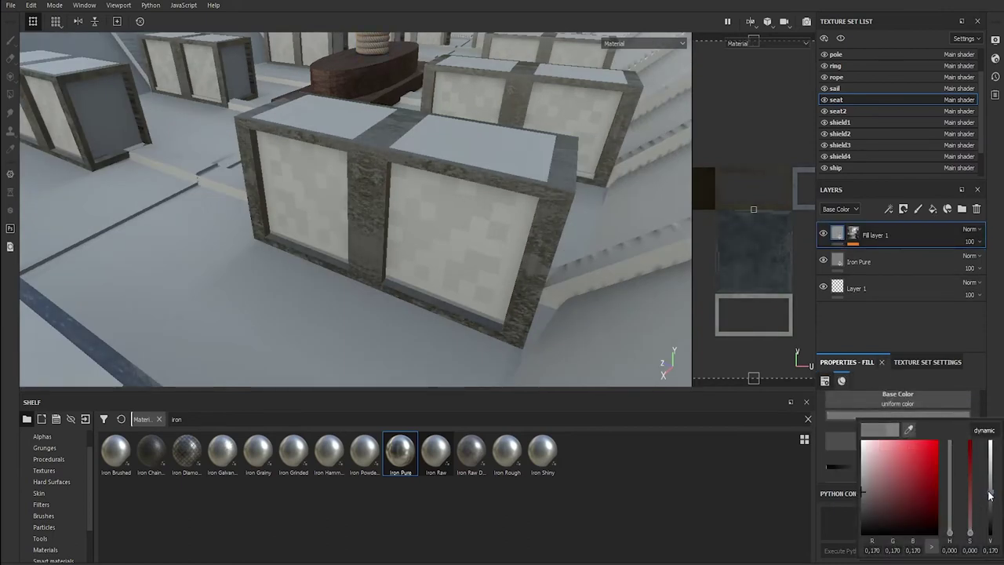
pyautogui.click(859, 262)
pyautogui.click(898, 417)
pyautogui.click(990, 513)
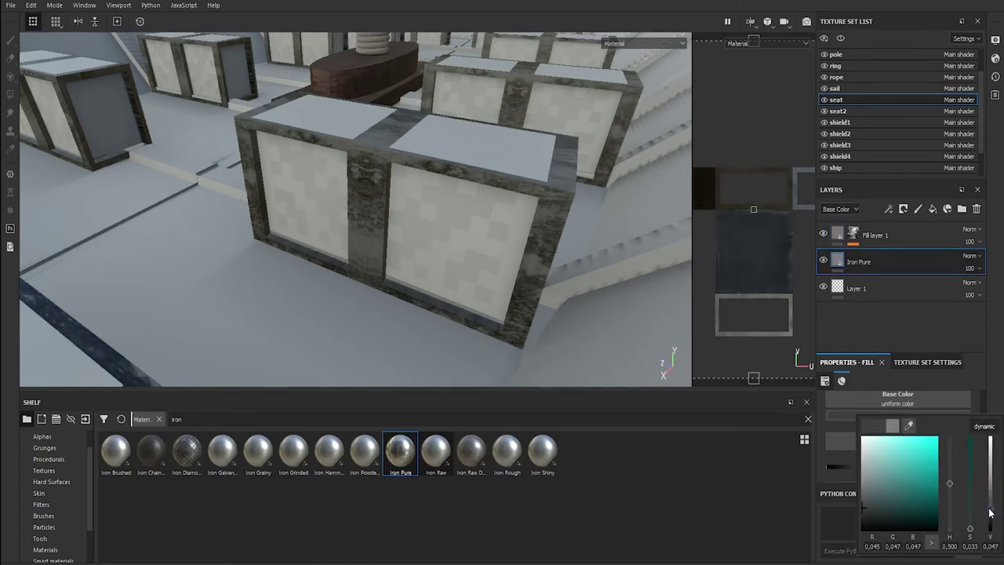
pyautogui.click(838, 235)
pyautogui.click(898, 417)
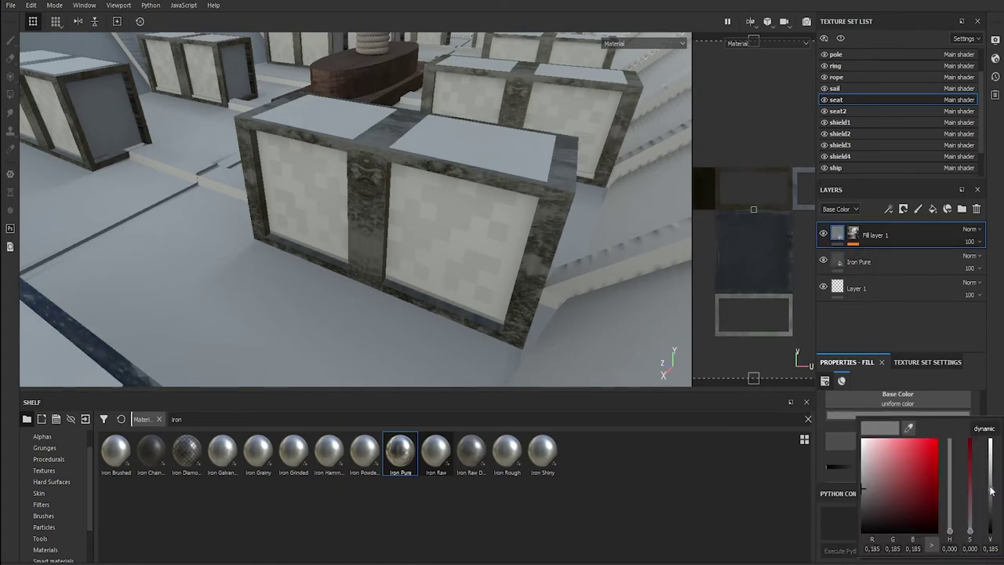
# Add Fill layer 2 with a black mask filled by the Grunge Scratches pattern.
pyautogui.click(933, 210)
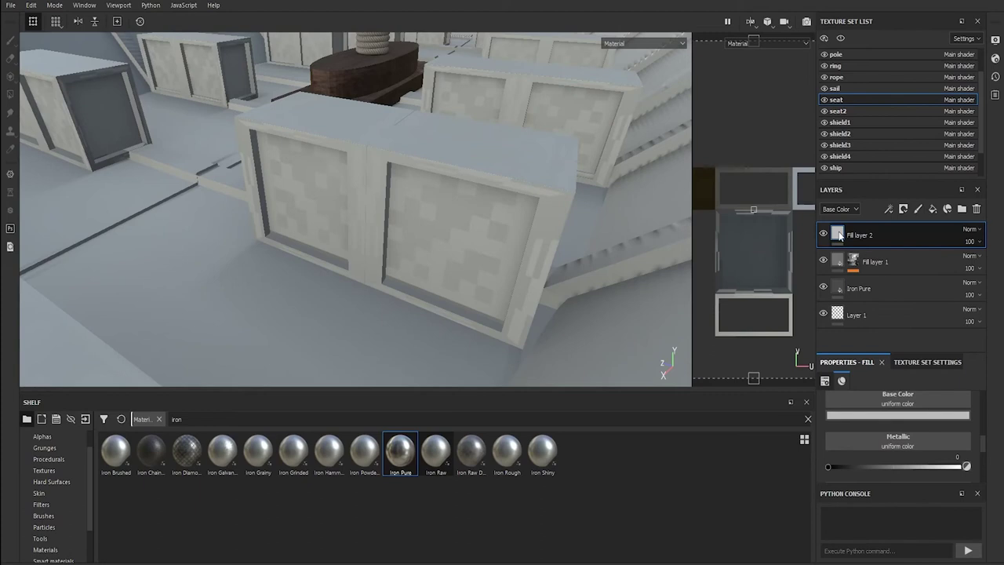
pyautogui.rightClick(853, 235)
pyautogui.click(911, 439)
pyautogui.click(915, 420)
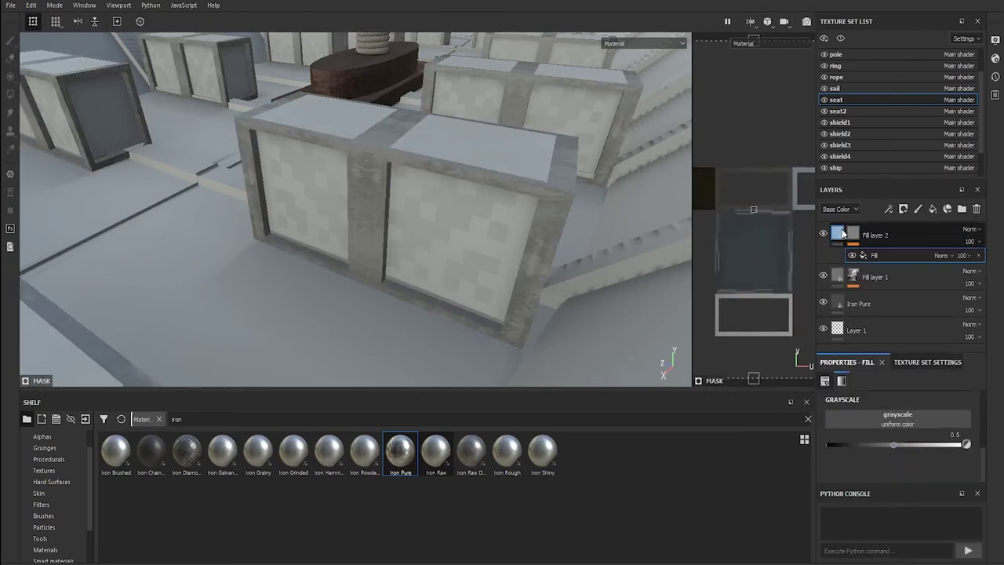
pyautogui.click(861, 417)
pyautogui.click(866, 253)
pyautogui.click(866, 253)
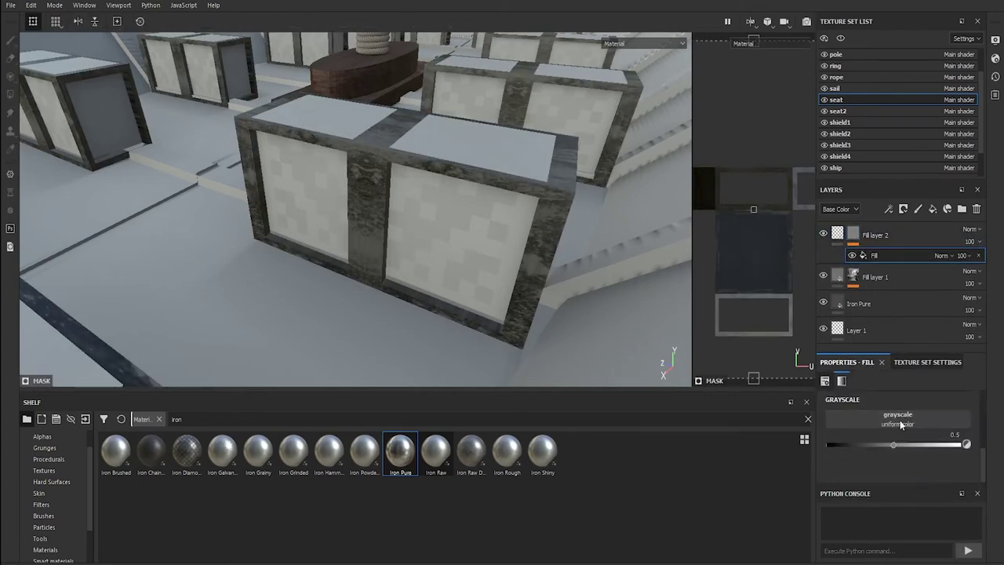
pyautogui.click(900, 416)
pyautogui.write('scrat')
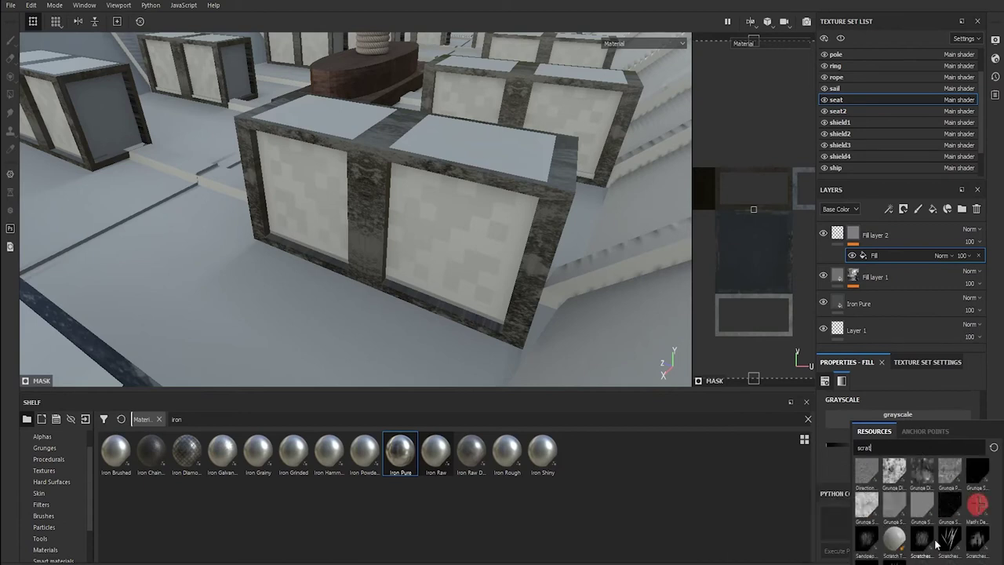
pyautogui.moveTo(866, 505)
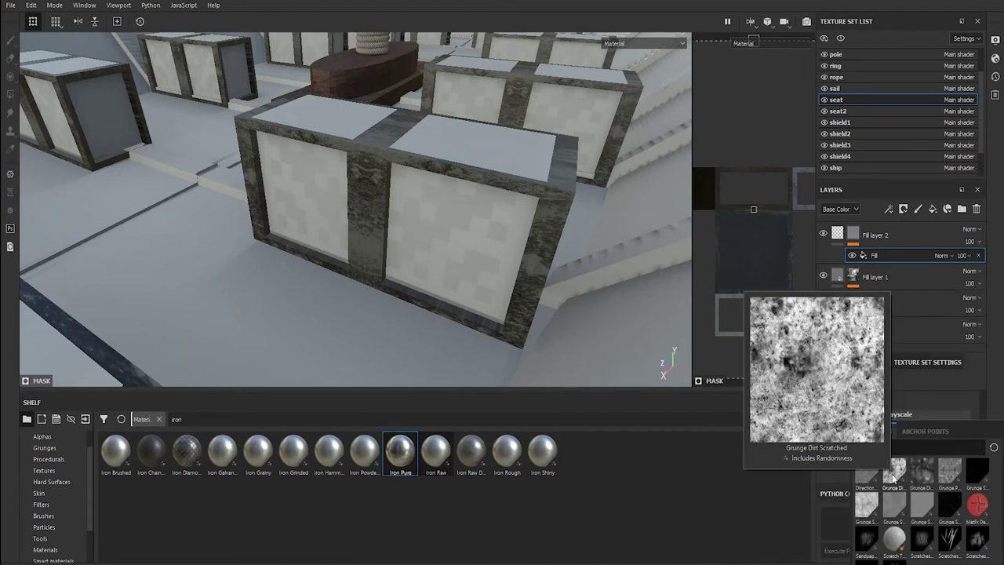
pyautogui.click(863, 512)
# Adjust Fill layer 2's height and the Grunge Scratches pattern scale.
pyautogui.click(871, 234)
pyautogui.moveTo(878, 463); pyautogui.dragTo(881, 463)
pyautogui.keyDown('alt'); pyautogui.moveTo(532, 217); pyautogui.dragTo(573, 219); pyautogui.keyUp('alt')
pyautogui.moveTo(881, 462); pyautogui.dragTo(902, 462)
pyautogui.scroll(-2, 901, 462)
pyautogui.scroll(-2, 902, 462)
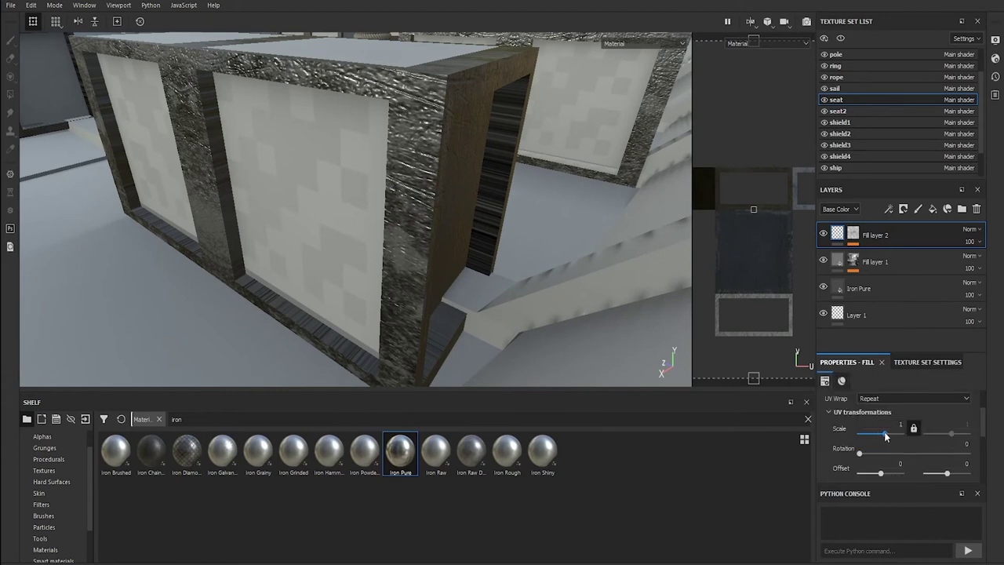
pyautogui.click(883, 259)
pyautogui.moveTo(880, 433)
pyautogui.mouseDown()
pyautogui.moveTo(868, 454)
pyautogui.moveTo(886, 441)
pyautogui.mouseUp()
pyautogui.scroll(-1, 891, 454)
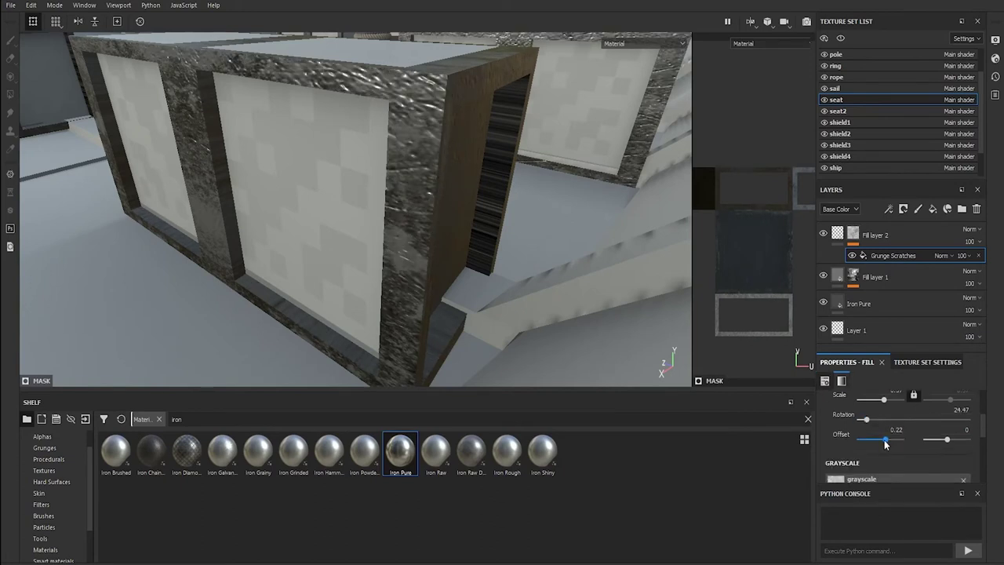
pyautogui.keyDown('alt'); pyautogui.moveTo(549, 267); pyautogui.dragTo(502, 251); pyautogui.keyUp('alt')
# Retune the metallic values of Iron Pure and Fill layer 1, setting Fill layer 1 to 0.8016.
pyautogui.click(879, 304)
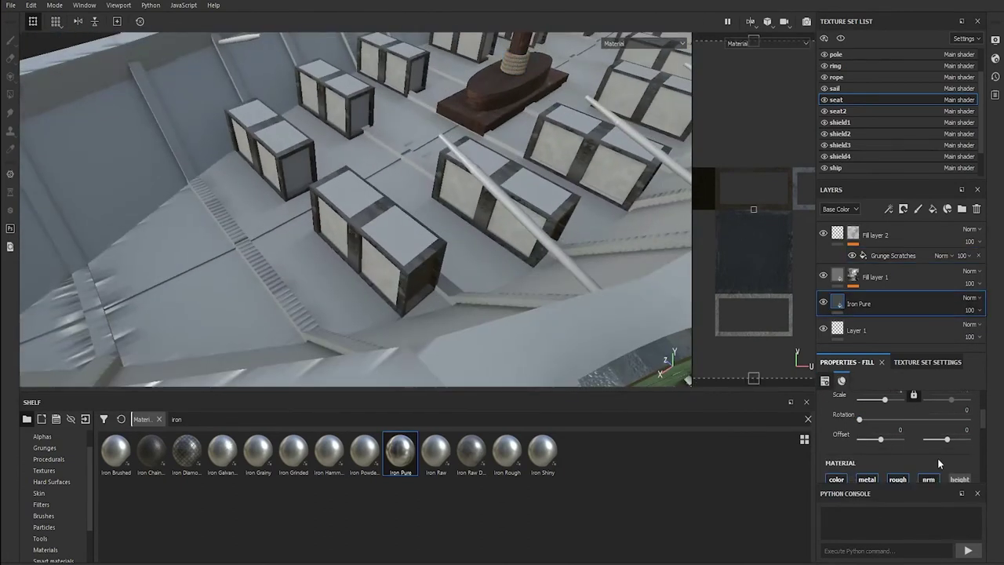
pyautogui.scroll(-3, 938, 458)
pyautogui.moveTo(852, 439); pyautogui.dragTo(831, 439)
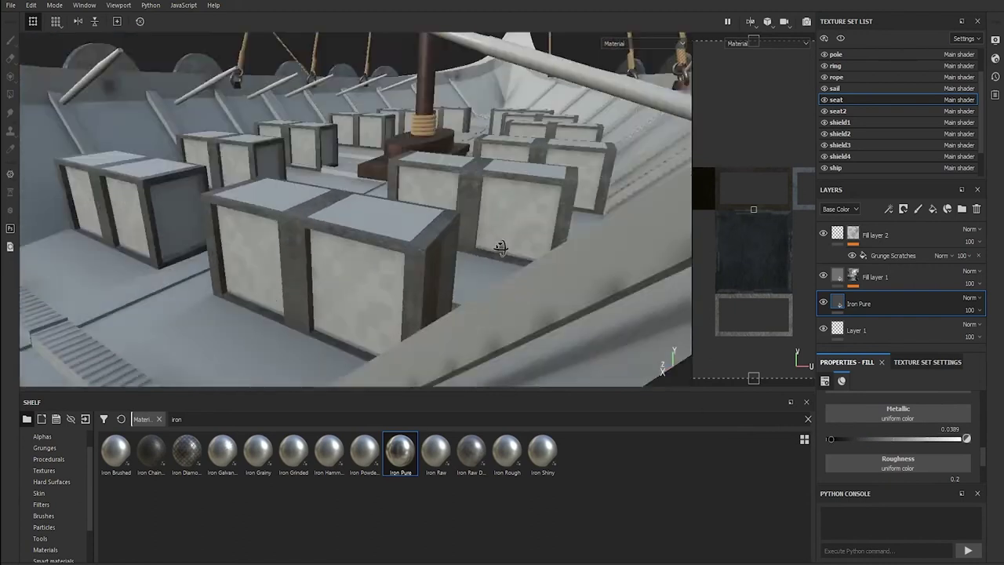
pyautogui.keyDown('alt'); pyautogui.moveTo(471, 235); pyautogui.dragTo(394, 277); pyautogui.keyUp('alt')
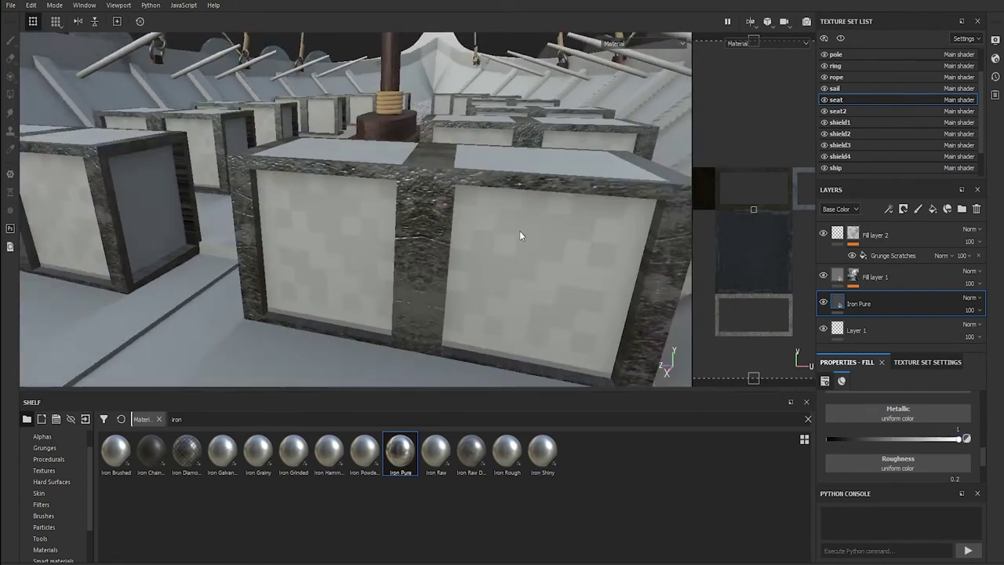
pyautogui.keyDown('alt'); pyautogui.moveTo(519, 231); pyautogui.dragTo(520, 235); pyautogui.keyUp('alt')
pyautogui.click(886, 278)
pyautogui.click(872, 438)
# Apply the Wood Walnut material to the seat2 crates via a 'wood' search.
pyautogui.click(838, 111)
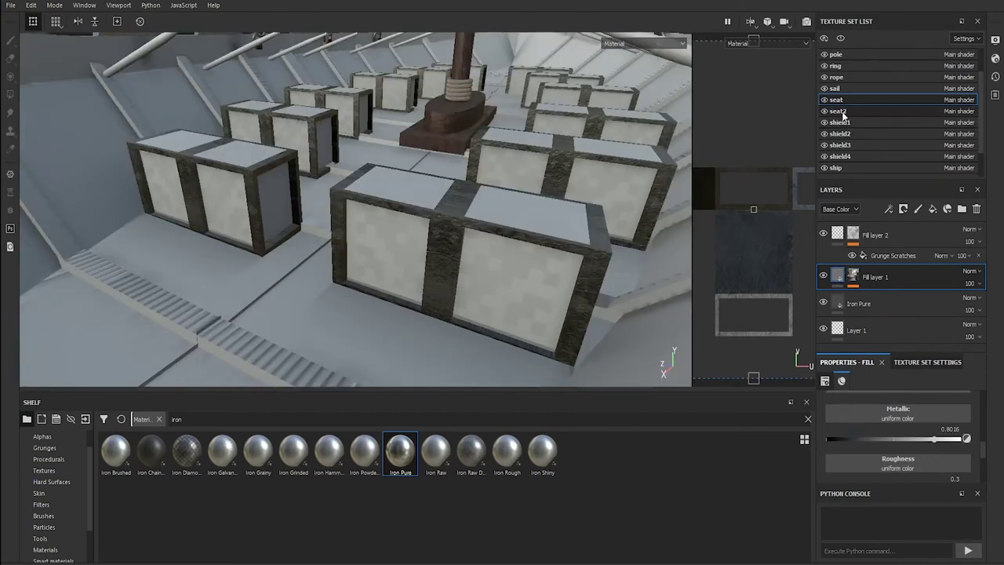
pyautogui.doubleClick(177, 419)
pyautogui.write('wood')
pyautogui.moveTo(187, 450); pyautogui.dragTo(908, 259)
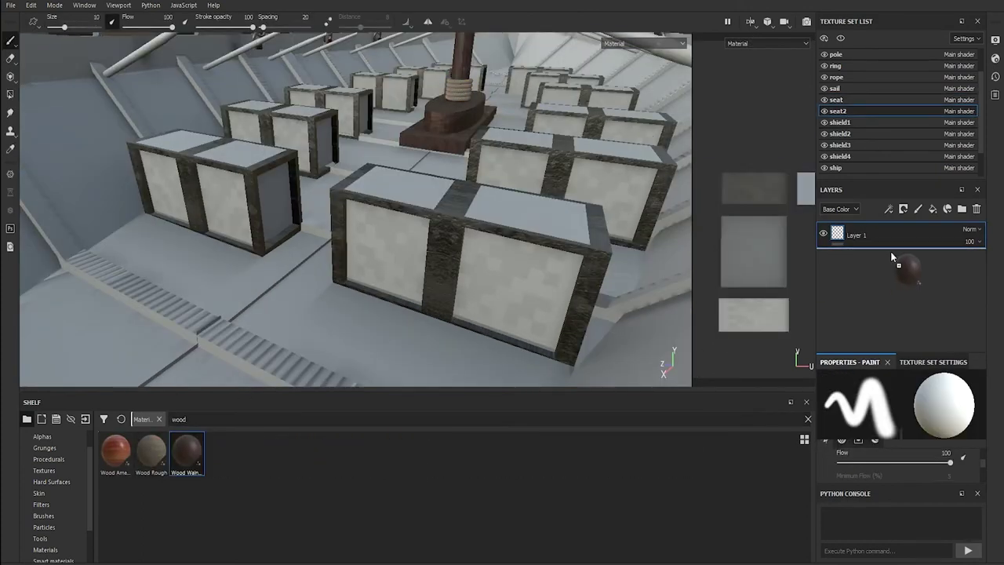
# Darken the walnut colour to value 0.425 and add a new fill layer above it.
pyautogui.click(906, 418)
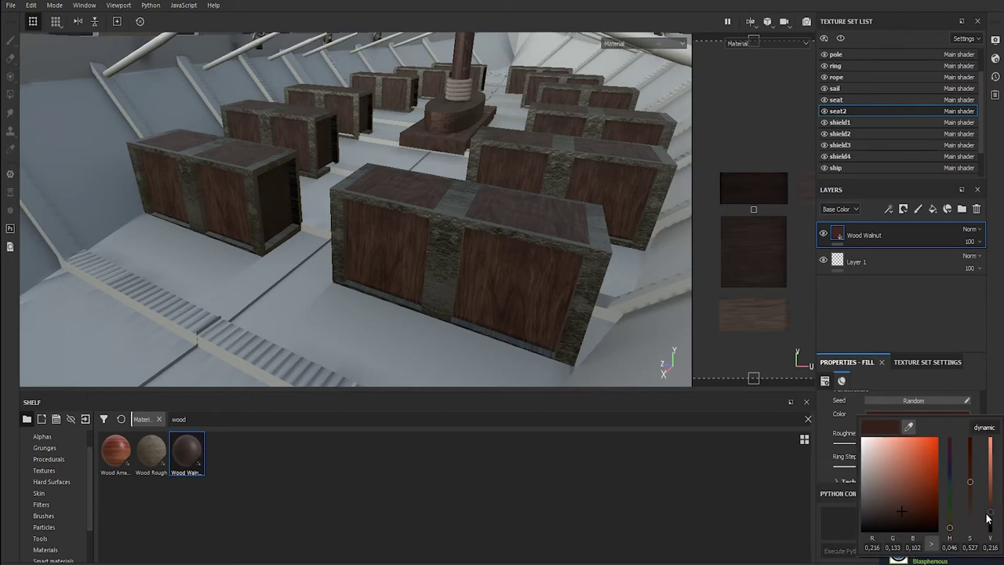
pyautogui.moveTo(991, 510); pyautogui.dragTo(992, 486)
pyautogui.click(909, 330)
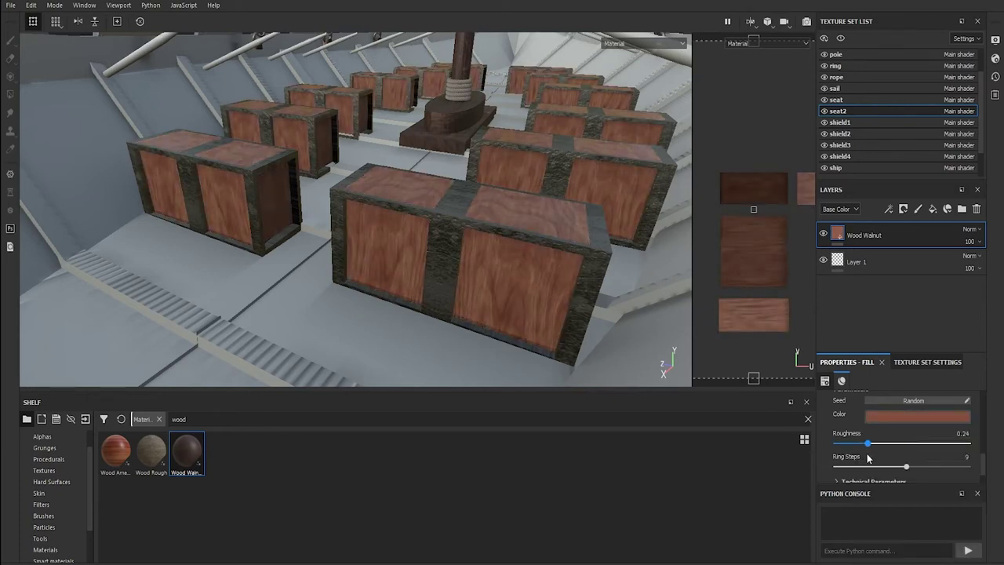
pyautogui.click(918, 417)
pyautogui.moveTo(989, 482); pyautogui.dragTo(993, 494)
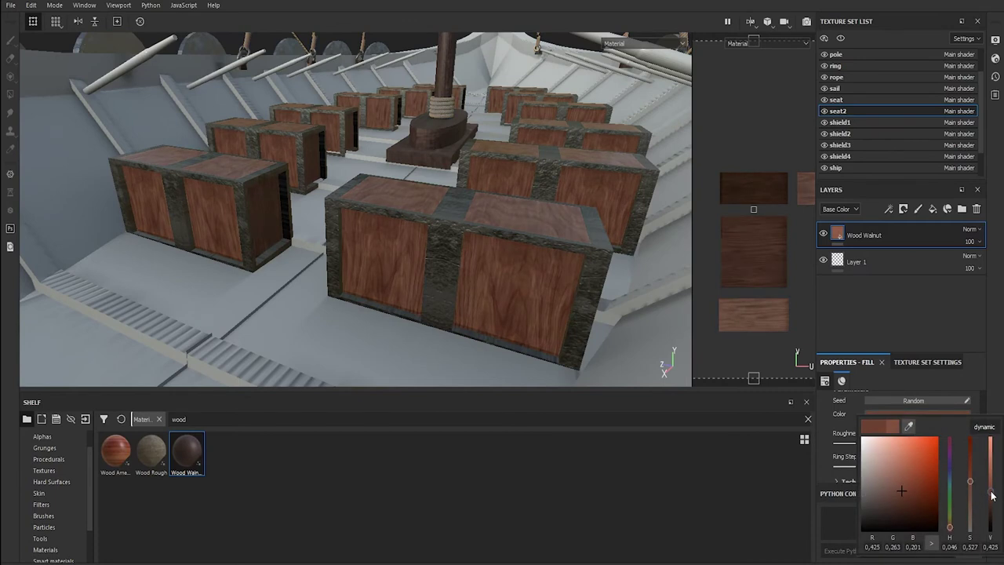
pyautogui.click(933, 209)
# Give the new fill layer a black mask filled with the Grunge Leak Dirty pattern.
pyautogui.rightClick(856, 233)
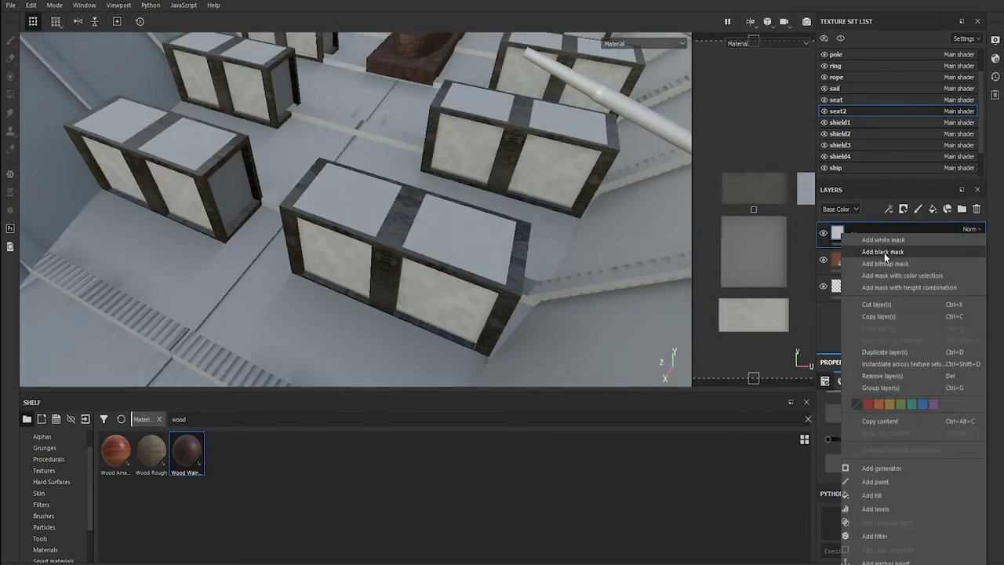
pyautogui.click(884, 252)
pyautogui.rightClick(855, 233)
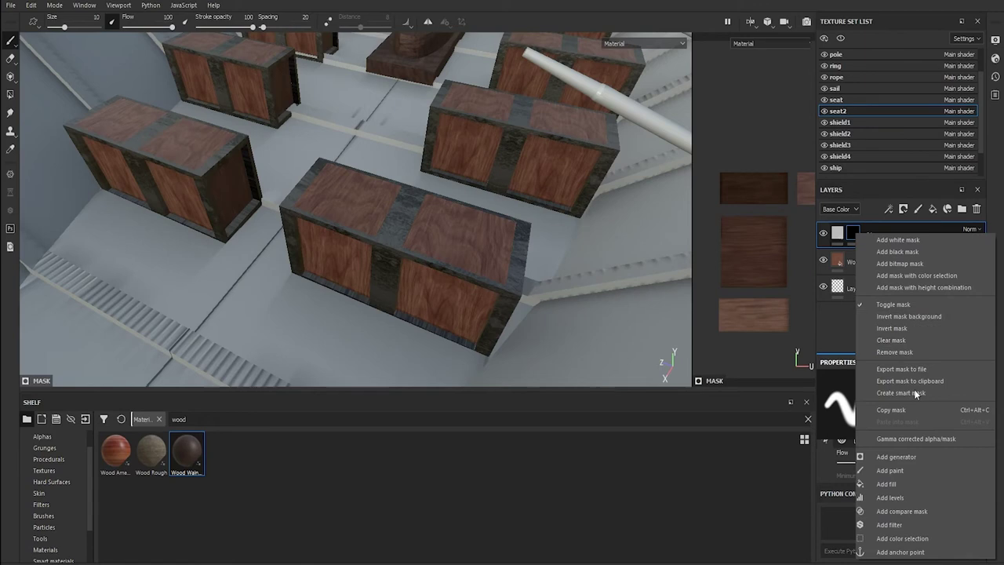
pyautogui.click(886, 485)
pyautogui.click(902, 420)
pyautogui.write('scrat')
pyautogui.press('BackSpace')
pyautogui.press('BackSpace')
pyautogui.press('BackSpace')
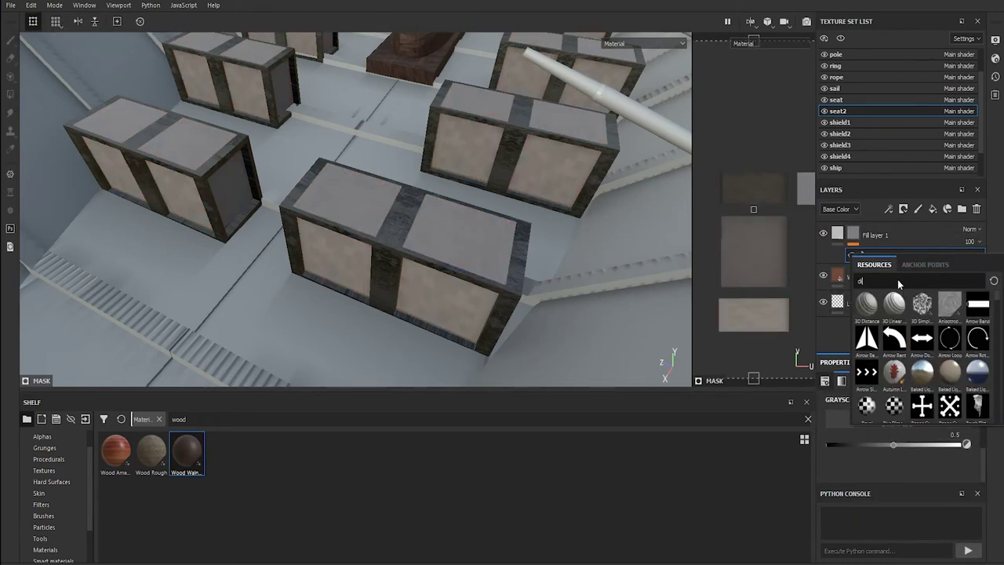
pyautogui.write('dirty')
pyautogui.click(871, 408)
# Set the Grunge Leak Dirty balance to about 0.28 and contrast to 0.44.
pyautogui.scroll(-2, 898, 443)
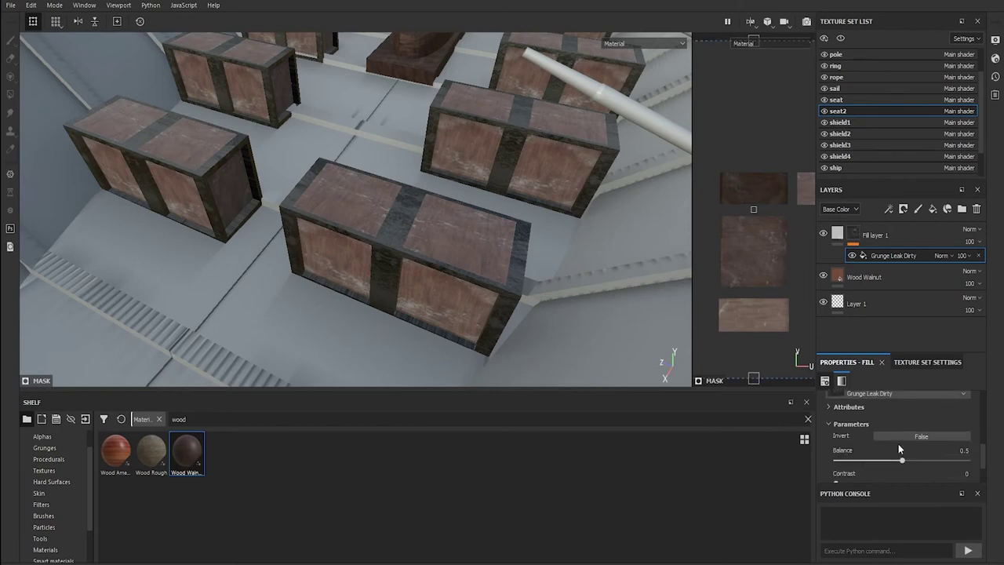
pyautogui.moveTo(902, 426); pyautogui.dragTo(873, 430)
pyautogui.scroll(3, 886, 447)
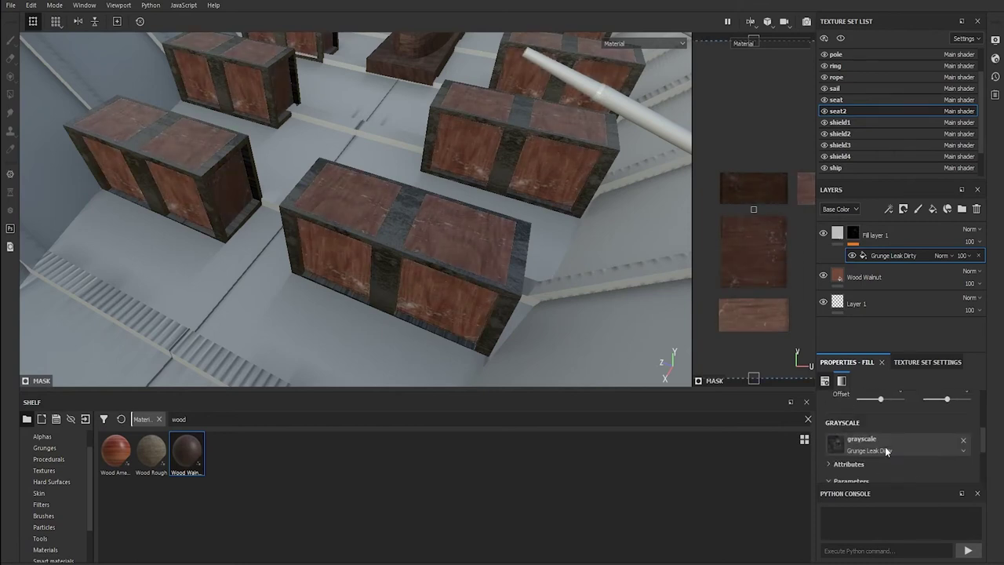
pyautogui.click(853, 233)
pyautogui.press('1')
pyautogui.click(894, 255)
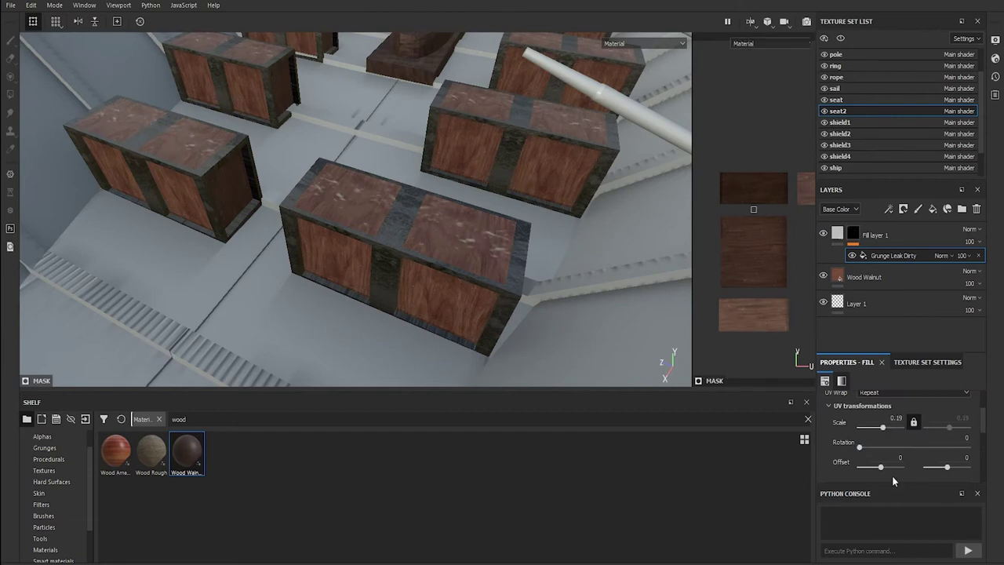
pyautogui.scroll(-3, 894, 470)
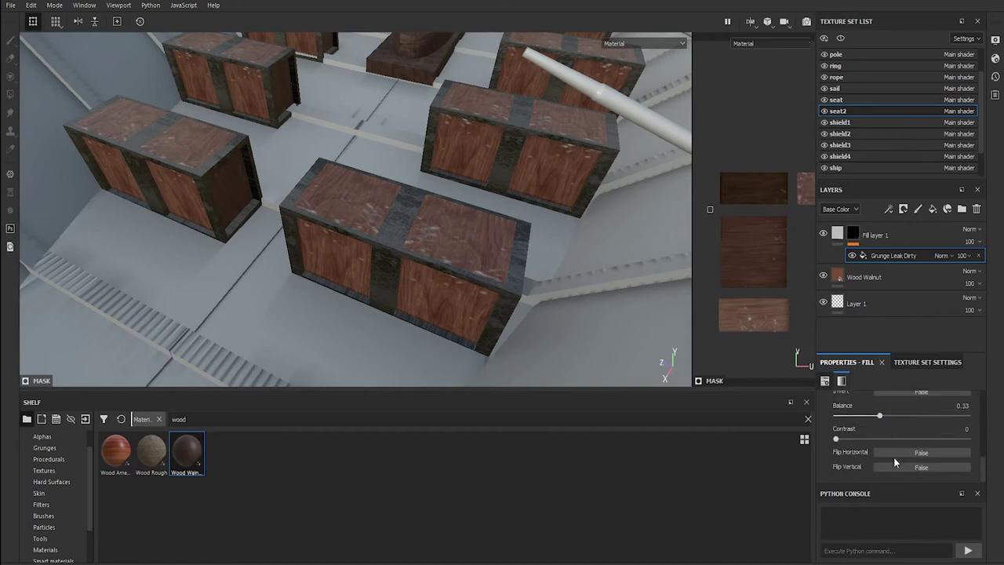
pyautogui.click(888, 418)
pyautogui.moveTo(847, 443); pyautogui.dragTo(873, 445)
# Tint the grime a dark reddish-brown, then switch to the seat texture set.
pyautogui.click(837, 233)
pyautogui.click(841, 415)
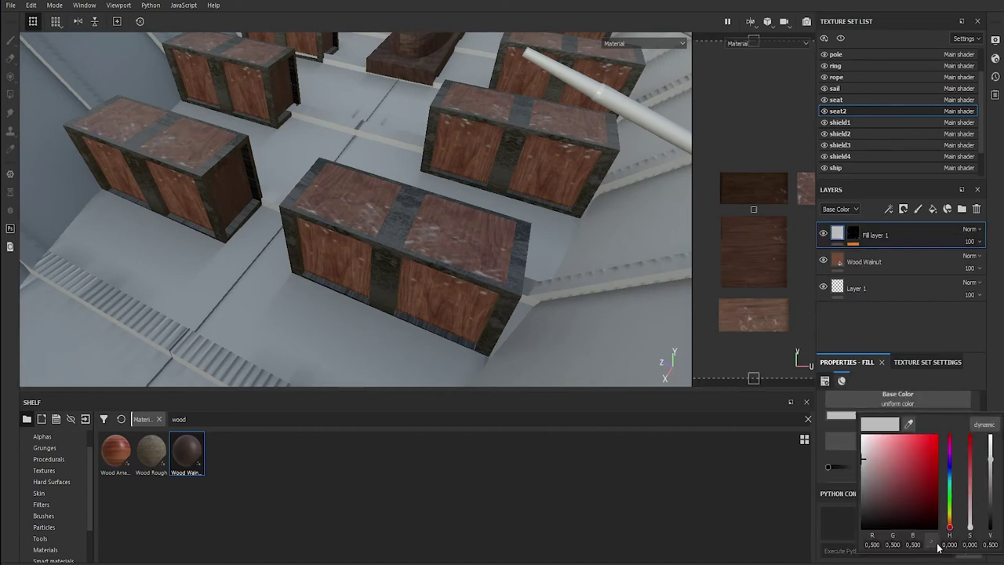
pyautogui.click(948, 522)
pyautogui.click(992, 477)
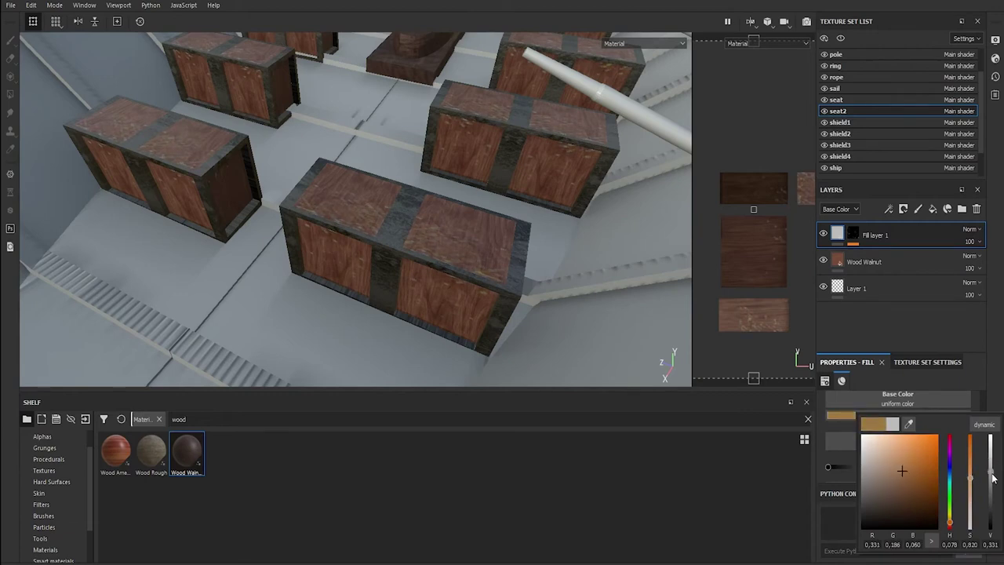
pyautogui.moveTo(951, 526); pyautogui.dragTo(952, 532)
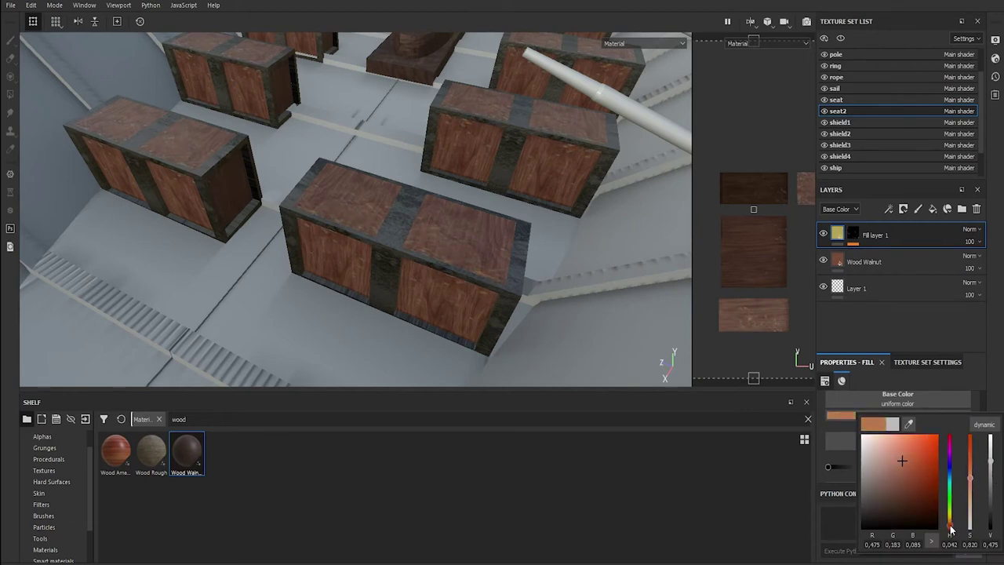
pyautogui.keyDown('alt'); pyautogui.moveTo(440, 245); pyautogui.dragTo(454, 250); pyautogui.keyUp('alt')
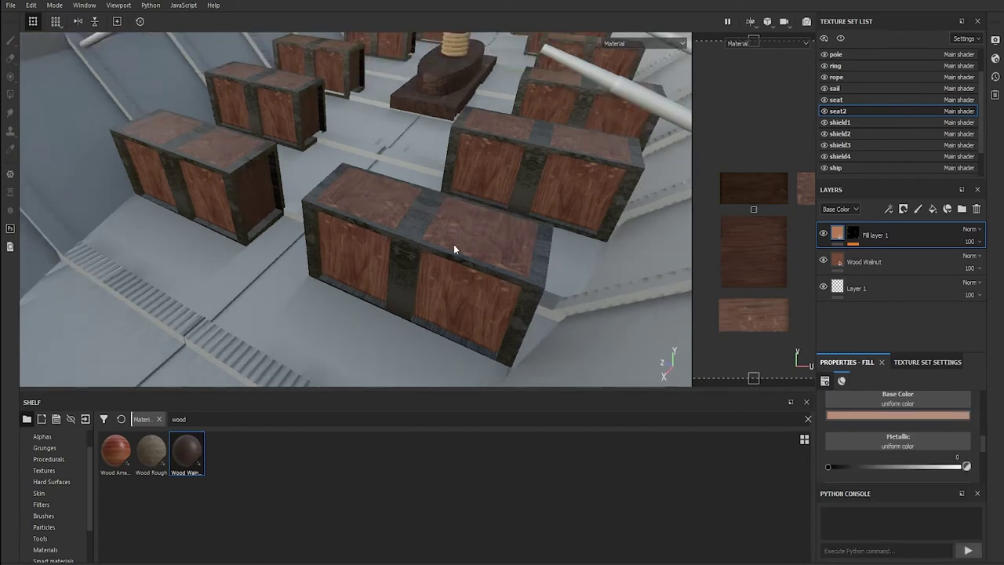
pyautogui.click(860, 99)
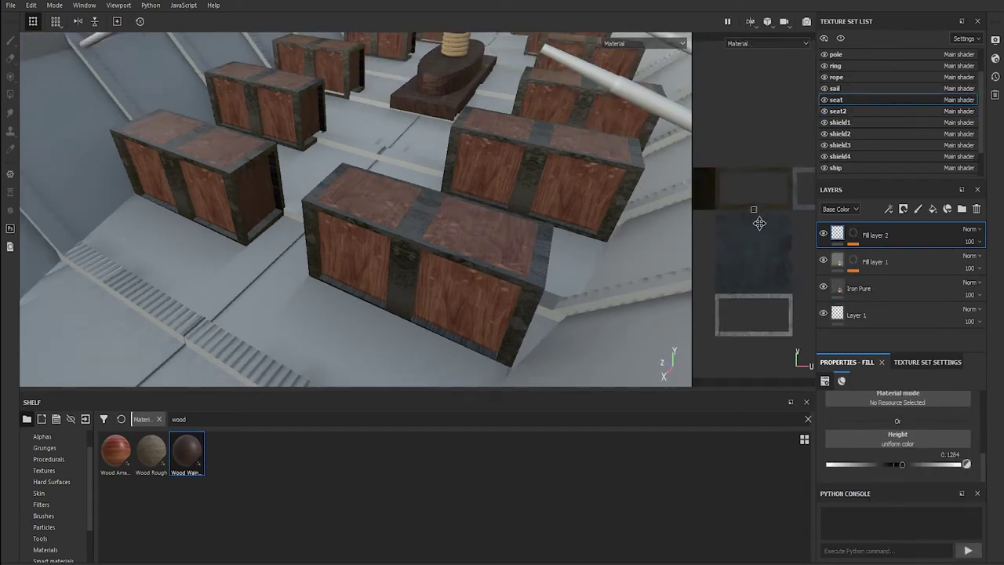
# Add Fill layer 3 above Iron Pure with colour off, then undo its black mask and fill effect.
pyautogui.click(894, 288)
pyautogui.scroll(-3, 880, 437)
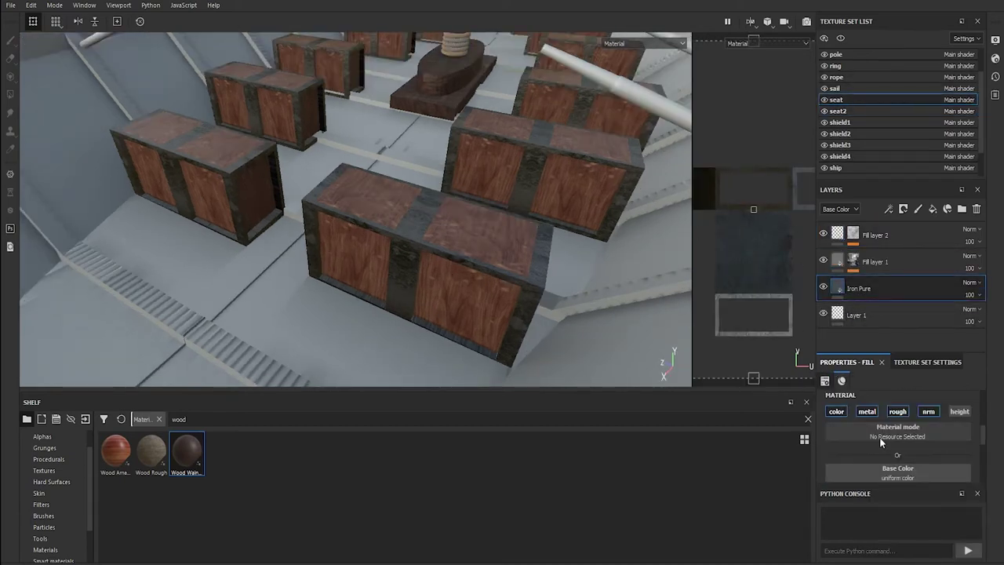
pyautogui.click(933, 208)
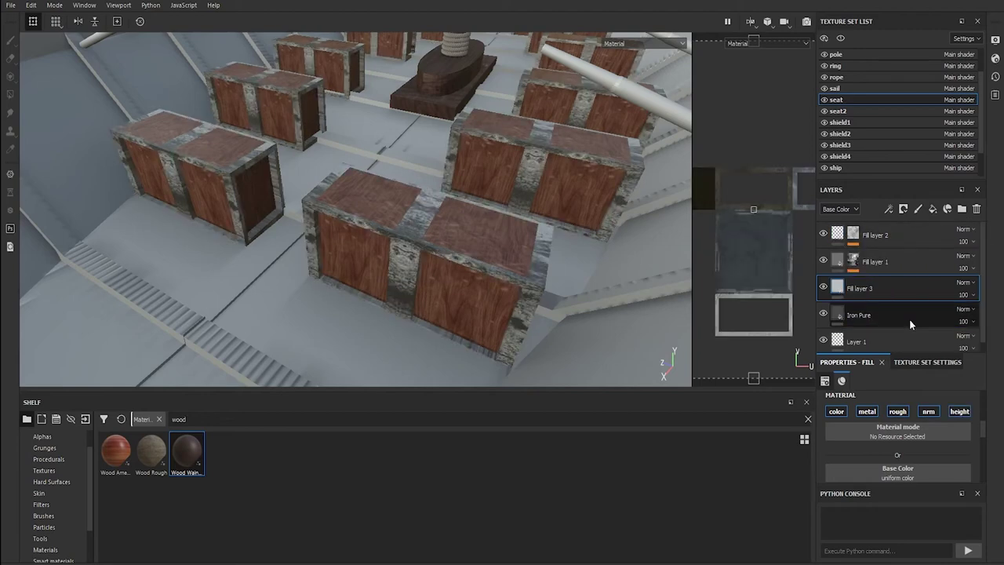
pyautogui.moveTo(867, 288); pyautogui.dragTo(868, 233)
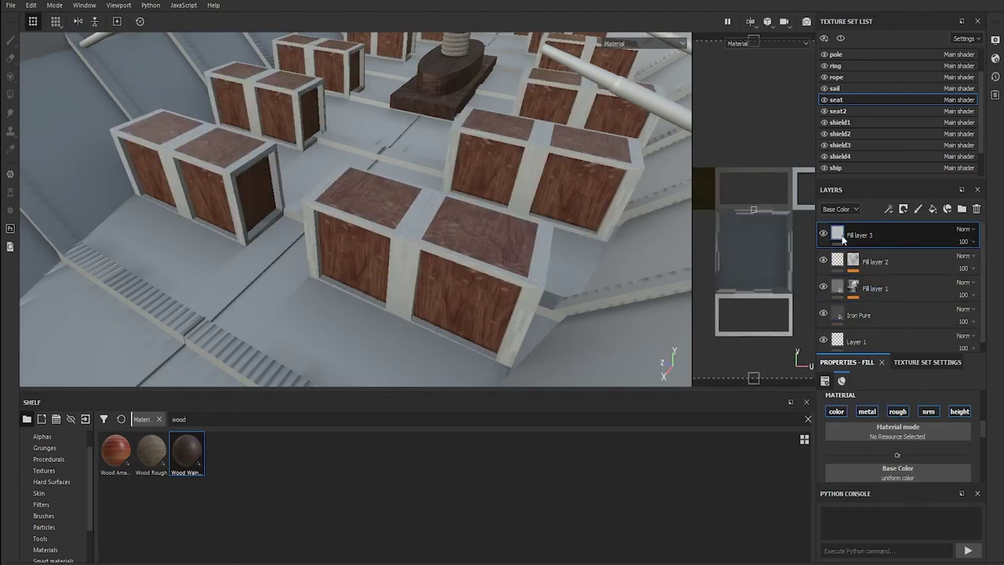
pyautogui.click(836, 411)
pyautogui.rightClick(847, 240)
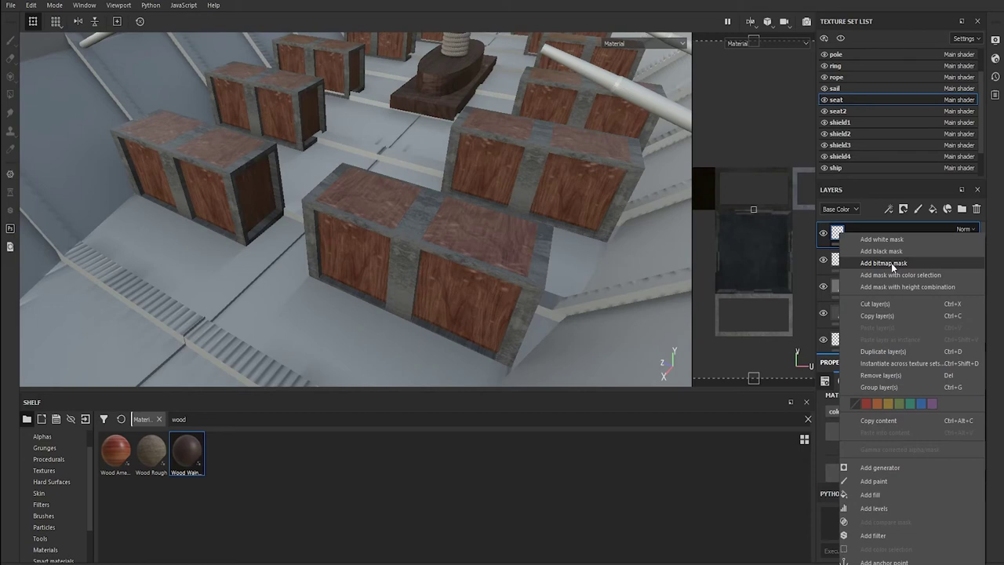
pyautogui.click(888, 251)
pyautogui.rightClick(854, 233)
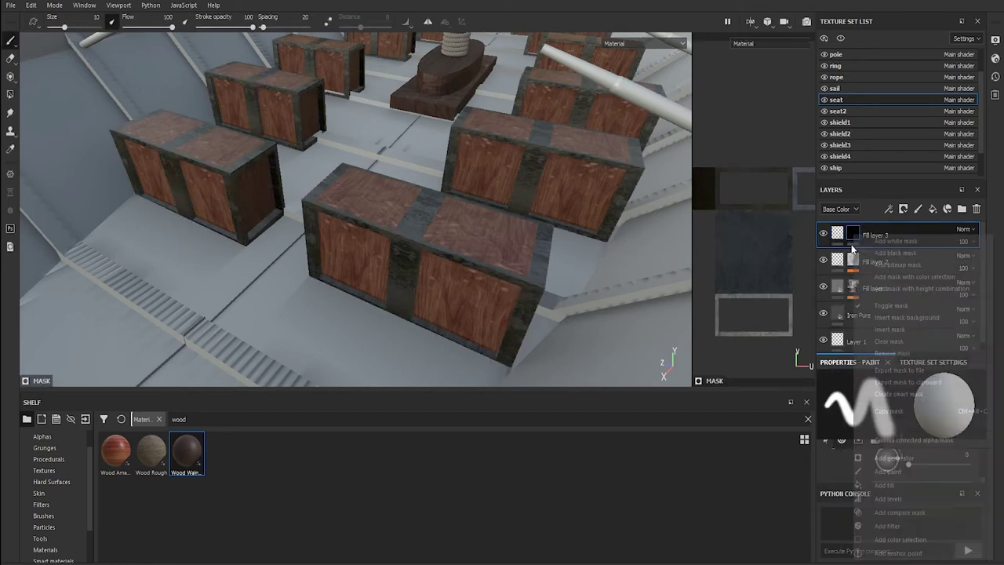
pyautogui.click(887, 252)
pyautogui.scroll(1, 902, 455)
pyautogui.hotkey('ctrl', 'z')
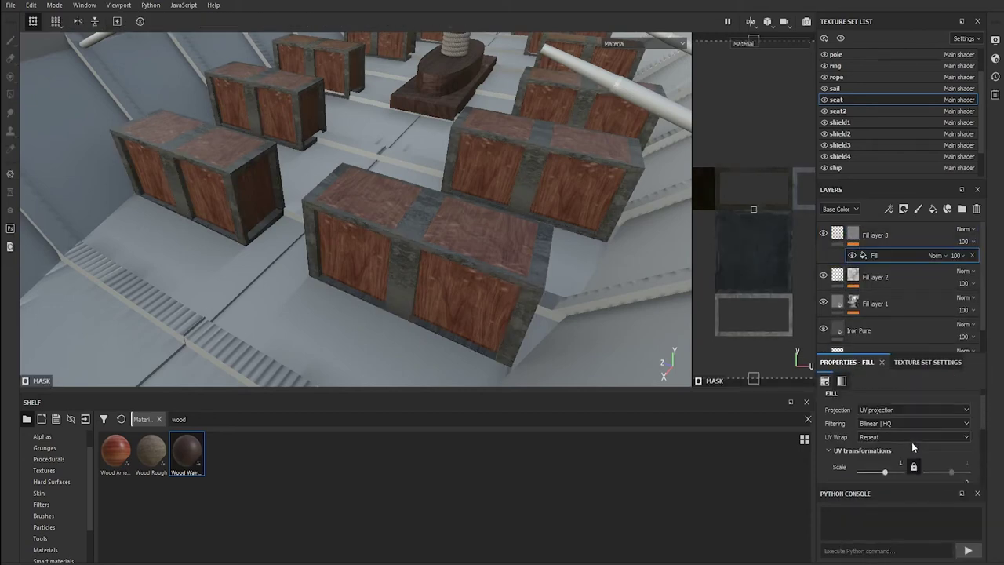
pyautogui.hotkey('ctrl', 'z')
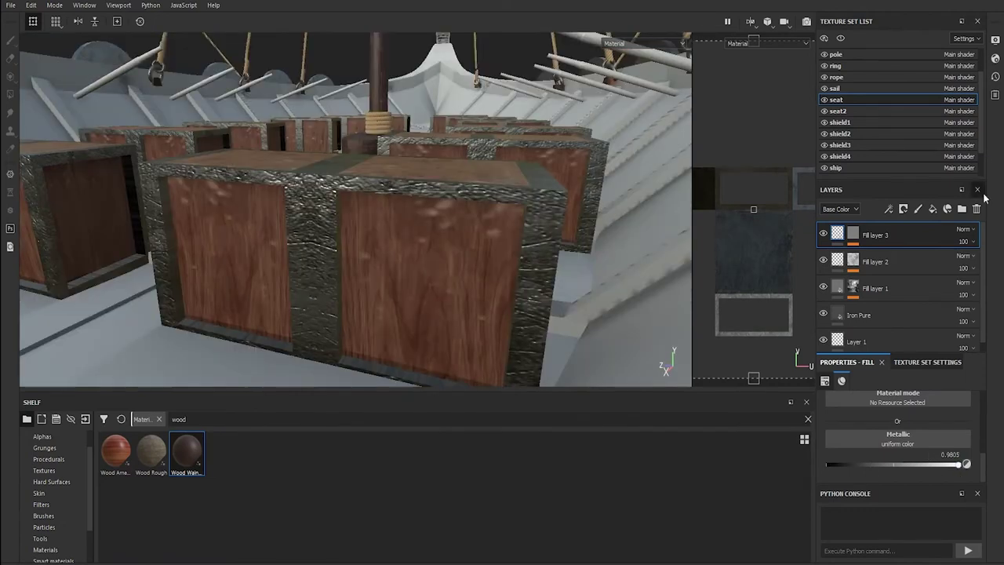
# Delete the Grunge Dirt Thin effect and set Fill layer 1's metallic to 1.
pyautogui.click(900, 283)
pyautogui.hotkey('ctrl', 'z')
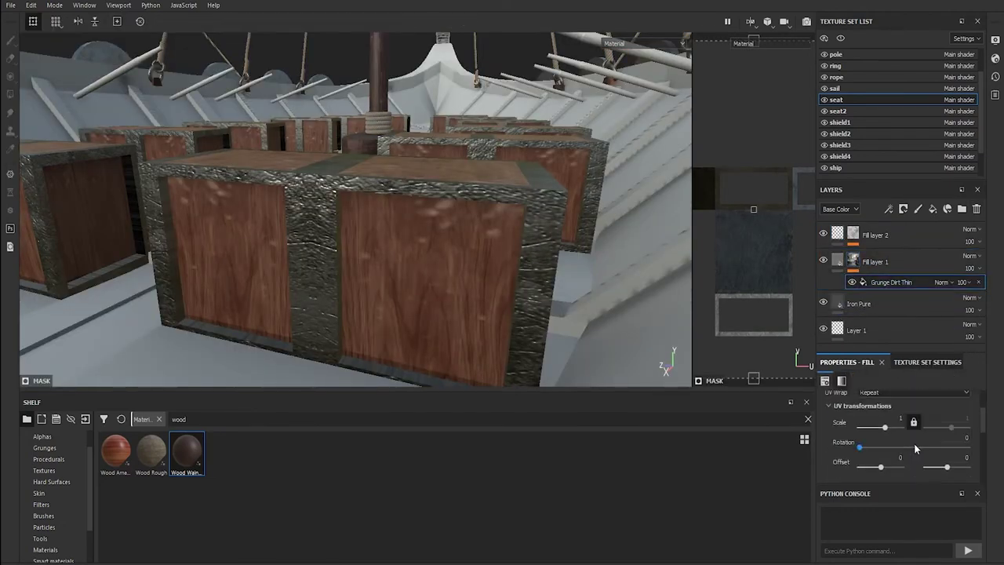
pyautogui.hotkey('ctrl', 'z')
pyautogui.hotkey('ctrl', 'z')
pyautogui.moveTo(948, 456); pyautogui.dragTo(962, 455)
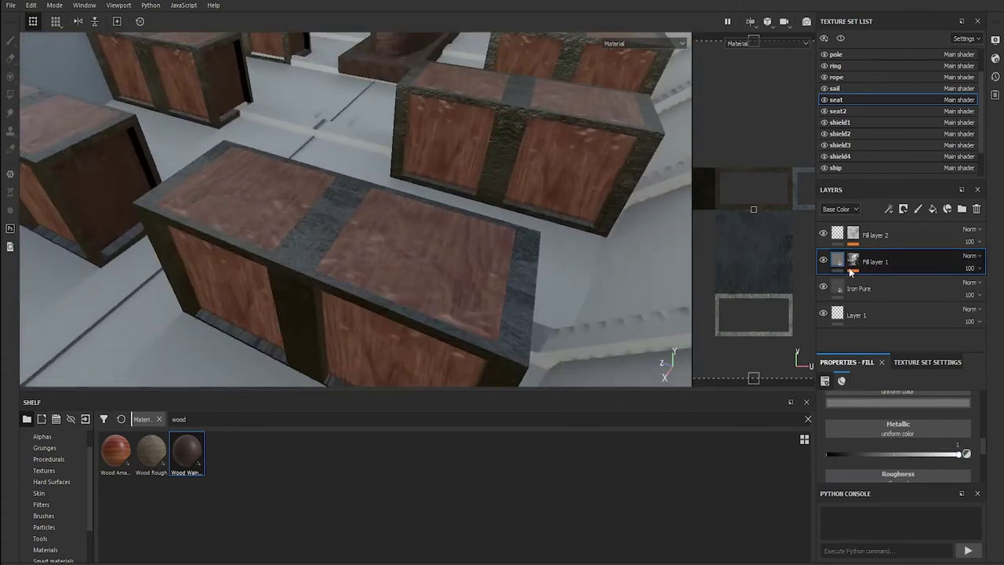
# Raise Fill layer 2's height to 0.32 and give Fill layer 1 roughness 0.14 without colour.
pyautogui.click(875, 235)
pyautogui.moveTo(911, 464); pyautogui.dragTo(915, 463)
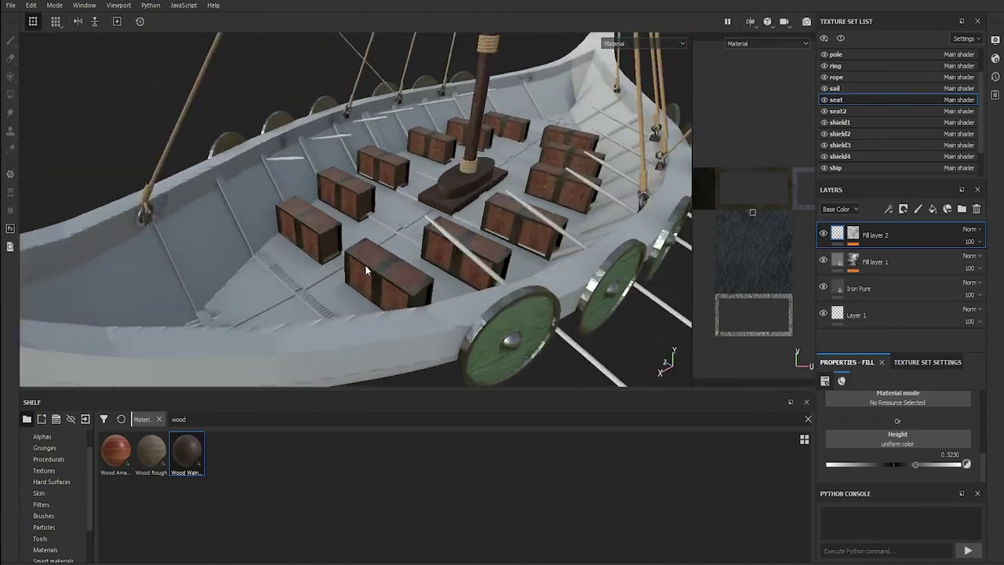
pyautogui.moveTo(449, 280)
pyautogui.keyDown('alt'); pyautogui.mouseDown()
pyautogui.moveTo(414, 298)
pyautogui.moveTo(439, 282)
pyautogui.mouseUp(); pyautogui.keyUp('alt')
pyautogui.scroll(5, 899, 439)
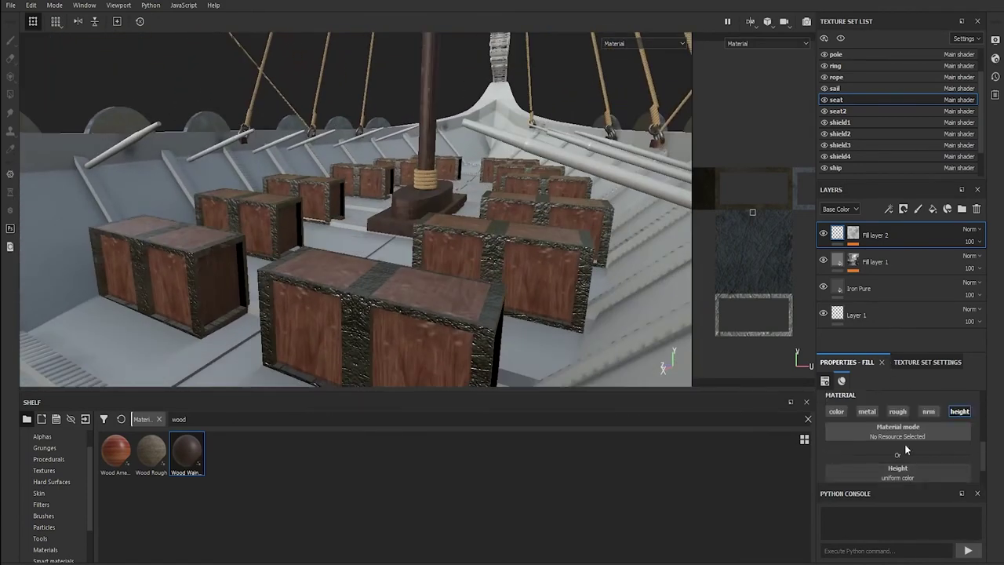
pyautogui.click(854, 265)
pyautogui.scroll(-2, 912, 452)
pyautogui.click(834, 413)
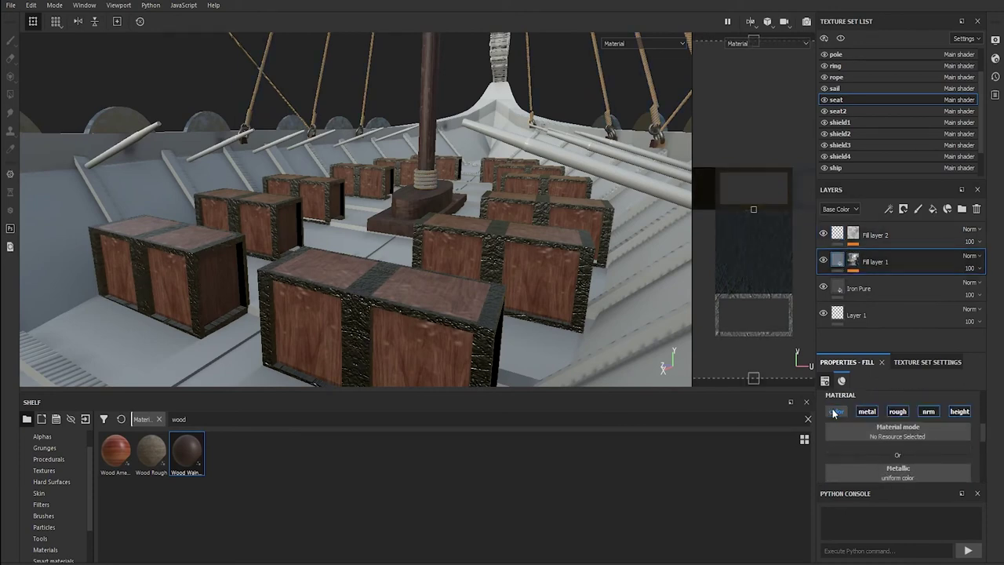
pyautogui.click(909, 414)
pyautogui.scroll(-3, 911, 440)
pyautogui.moveTo(921, 421); pyautogui.dragTo(842, 423)
# Apply the Wood American Cherry material to the oars' shovel texture set.
pyautogui.moveTo(549, 274)
pyautogui.keyDown('alt'); pyautogui.mouseDown()
pyautogui.moveTo(539, 293)
pyautogui.moveTo(509, 256)
pyautogui.moveTo(561, 304)
pyautogui.mouseUp(); pyautogui.keyUp('alt')
pyautogui.scroll(-5, 539, 293)
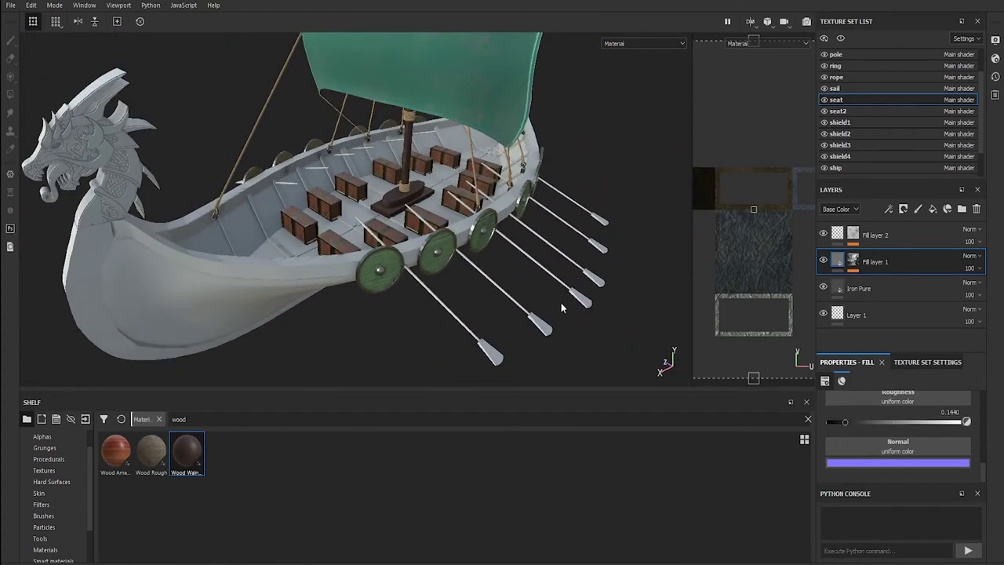
pyautogui.scroll(-1, 854, 152)
pyautogui.click(854, 154)
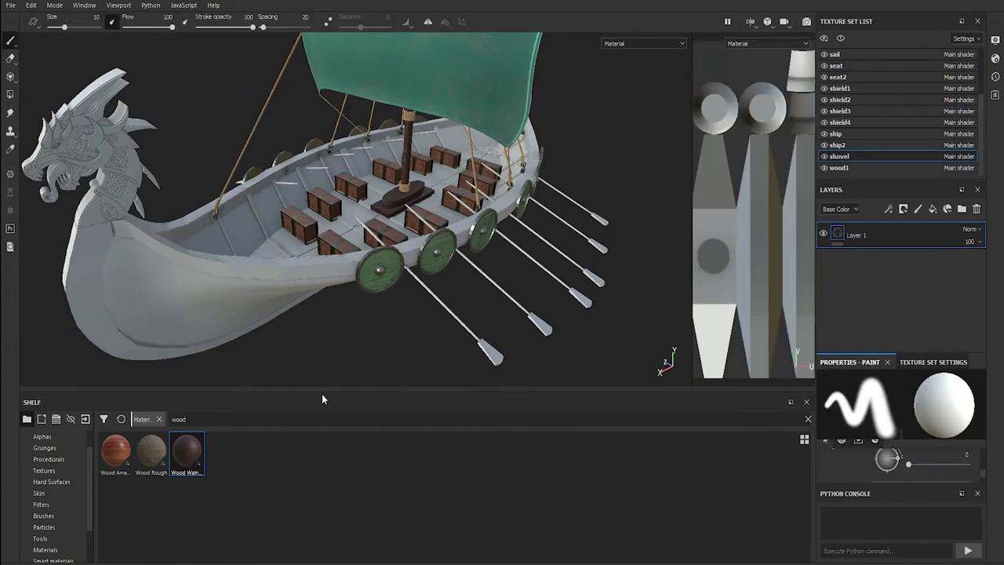
pyautogui.moveTo(885, 223); pyautogui.dragTo(885, 231)
# Lighten the Wood Color of the oars' Wood American Cherry fill.
pyautogui.keyDown('alt'); pyautogui.moveTo(515, 307); pyautogui.dragTo(550, 314); pyautogui.keyUp('alt')
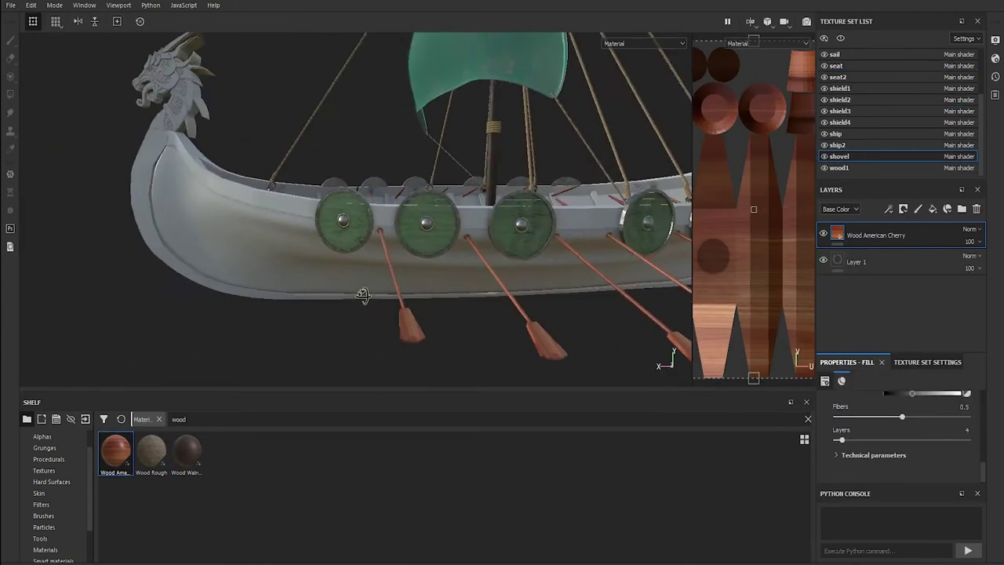
pyautogui.scroll(3, 554, 321)
pyautogui.moveTo(885, 355); pyautogui.dragTo(885, 280)
pyautogui.click(926, 364)
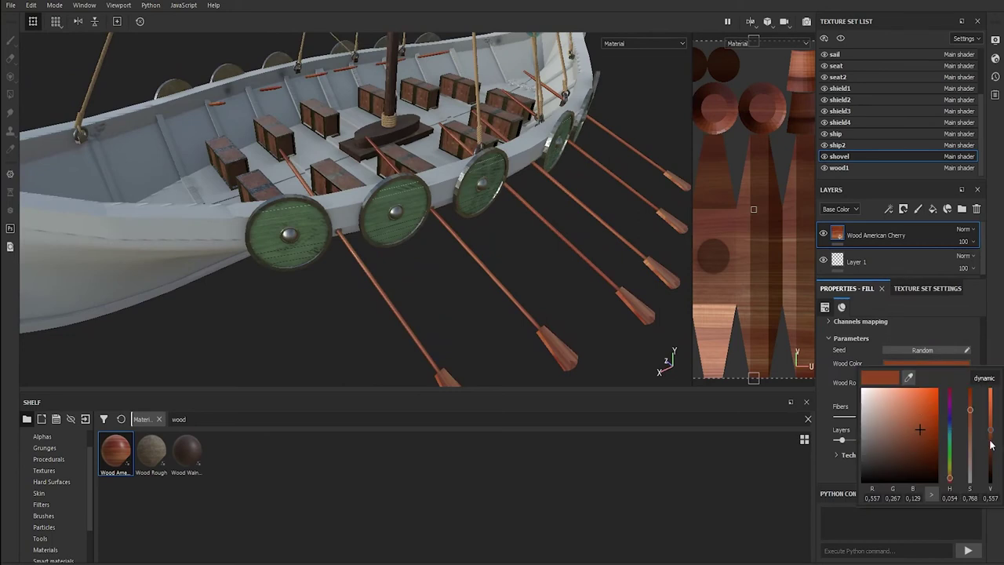
pyautogui.moveTo(973, 415); pyautogui.dragTo(973, 443)
# Apply Wood Chest Stylized to the dragon head texture set, searching beyond Materials only.
pyautogui.keyDown('alt'); pyautogui.moveTo(477, 380); pyautogui.dragTo(467, 353); pyautogui.keyUp('alt')
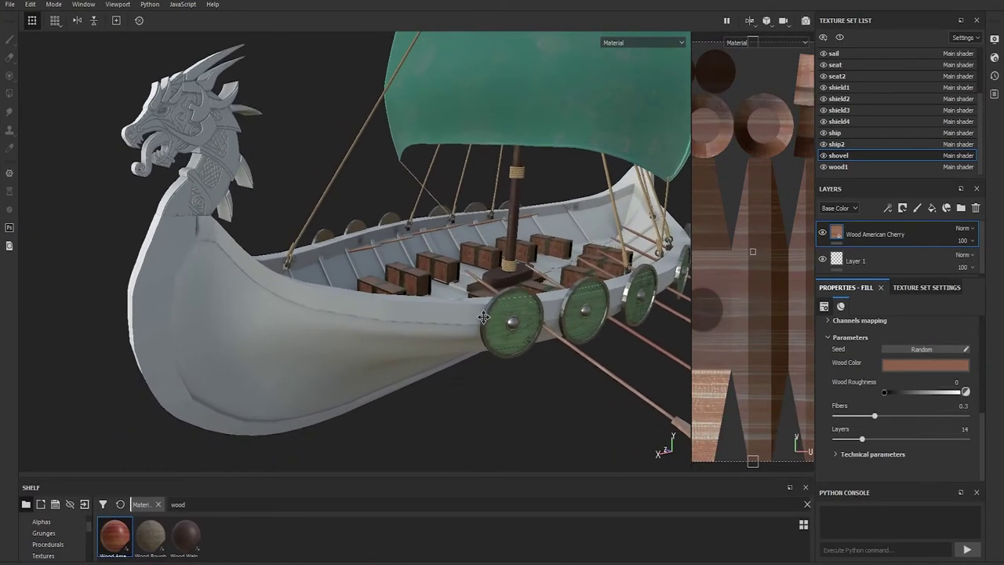
pyautogui.scroll(3, 891, 132)
pyautogui.click(863, 65)
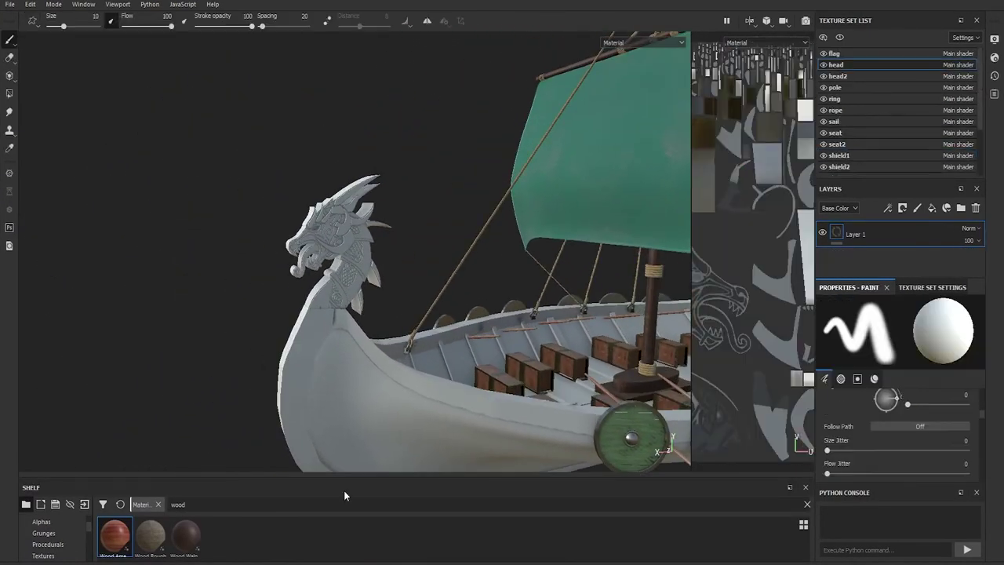
pyautogui.moveTo(295, 477); pyautogui.dragTo(295, 425)
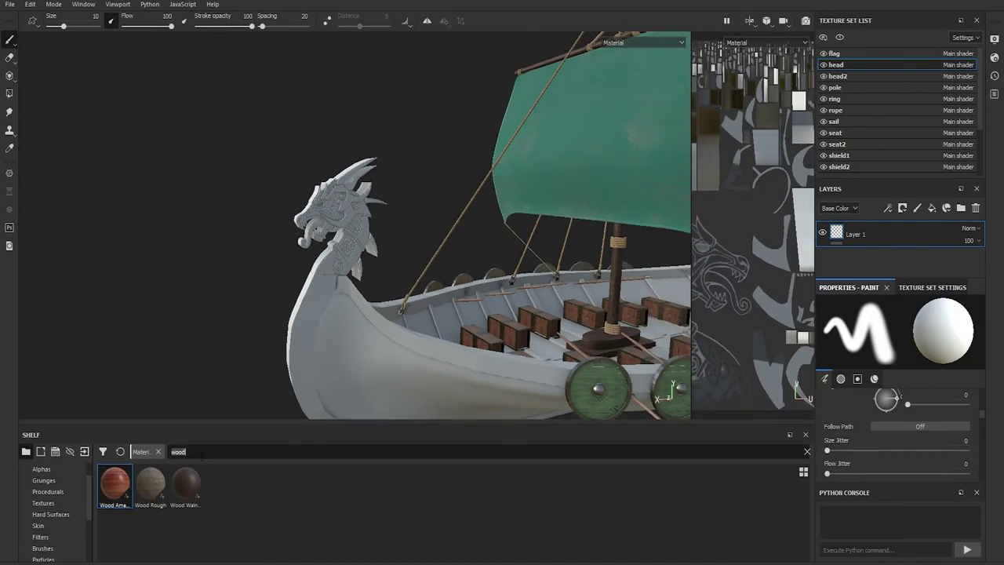
pyautogui.click(158, 451)
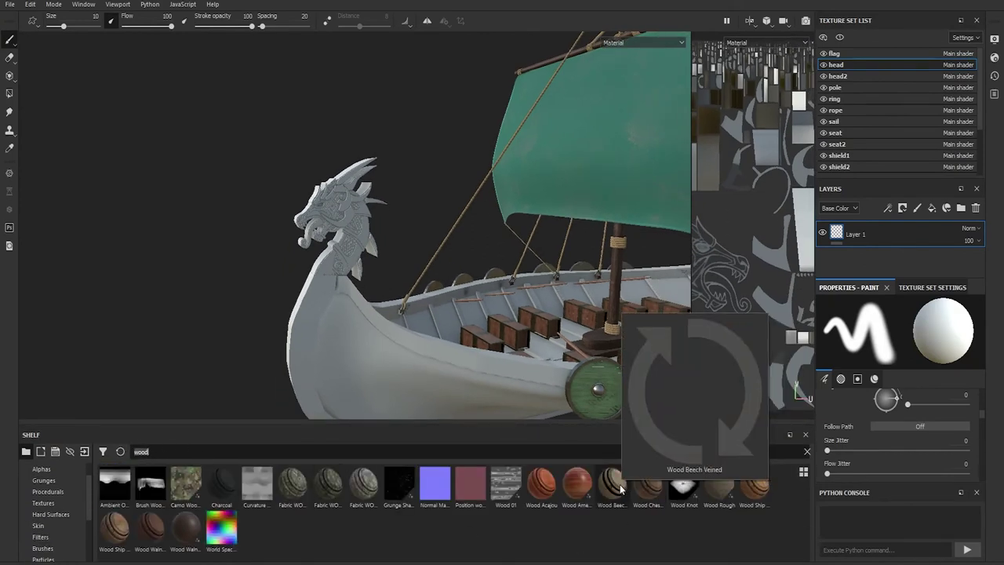
pyautogui.moveTo(648, 484)
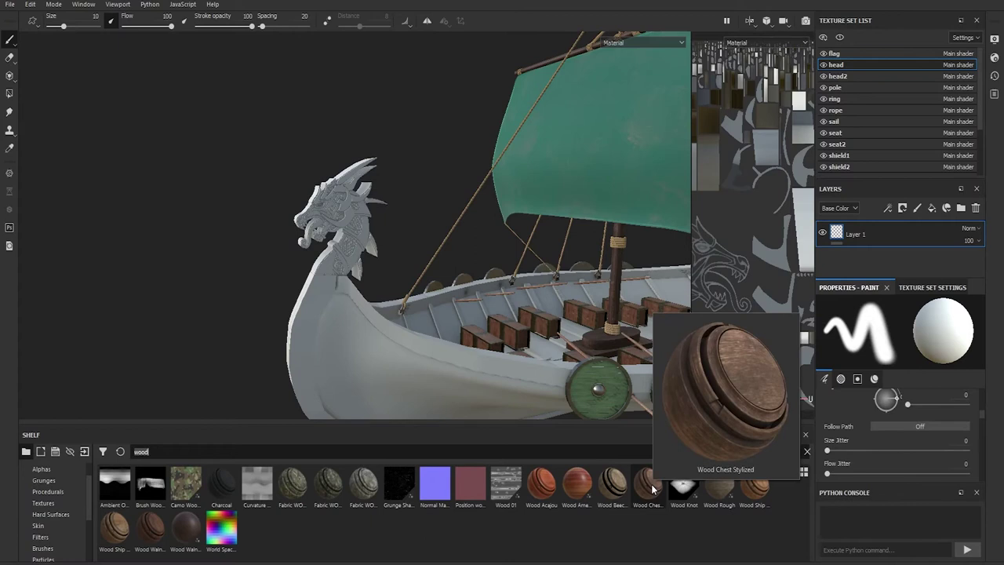
pyautogui.moveTo(651, 488); pyautogui.dragTo(895, 234)
# Expand the dragon head's Wood Chest Stylized folder and open its Base layer colour.
pyautogui.scroll(5, 354, 240)
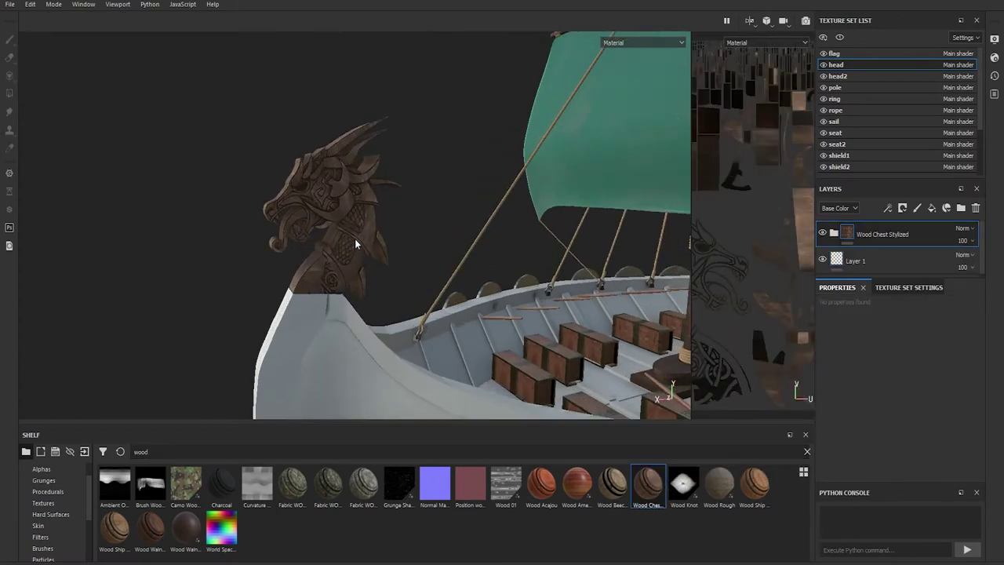
pyautogui.moveTo(355, 238)
pyautogui.keyDown('alt'); pyautogui.mouseDown()
pyautogui.moveTo(466, 330)
pyautogui.moveTo(443, 324)
pyautogui.mouseUp(); pyautogui.keyUp('alt')
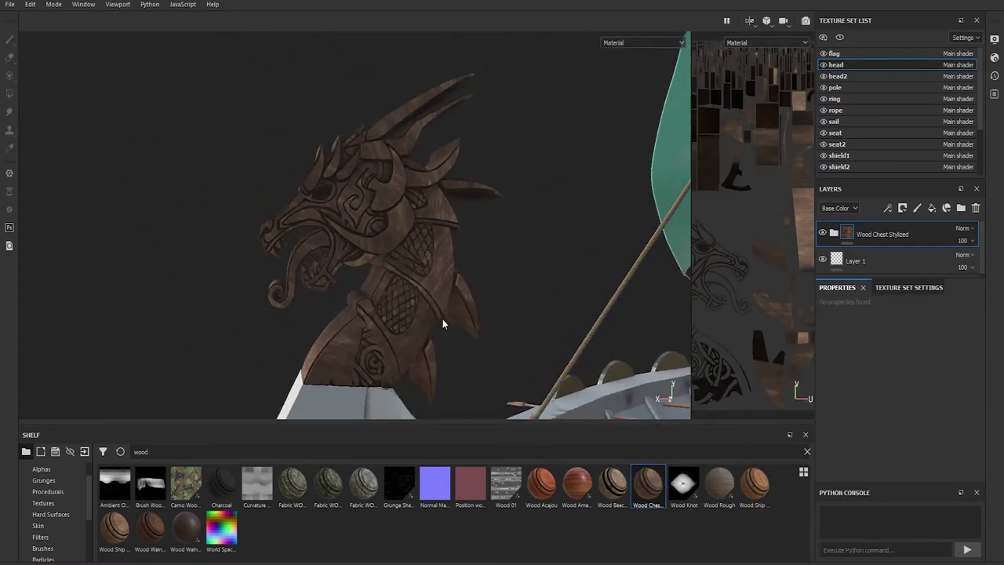
pyautogui.click(834, 233)
pyautogui.scroll(-2, 868, 314)
pyautogui.click(869, 317)
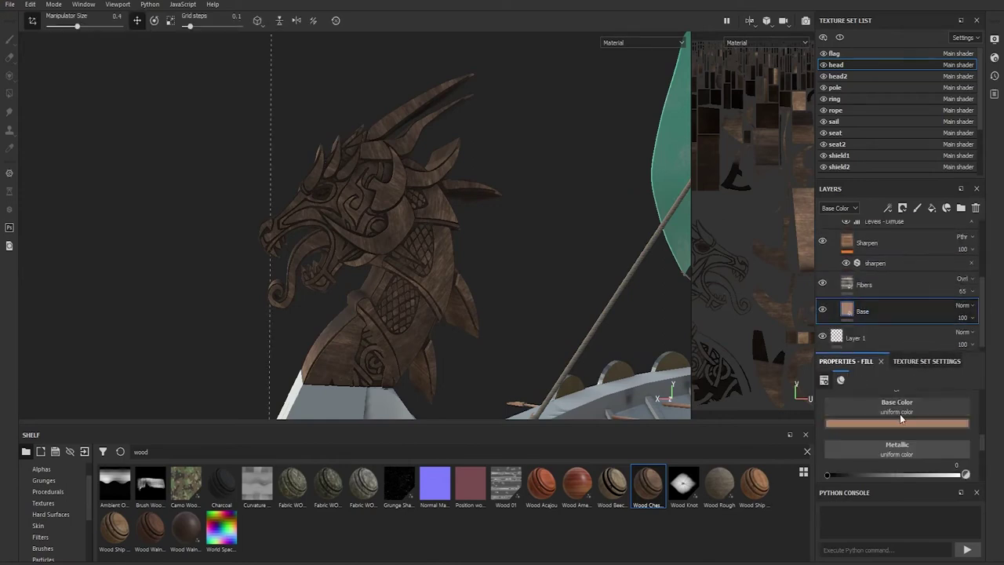
pyautogui.click(880, 424)
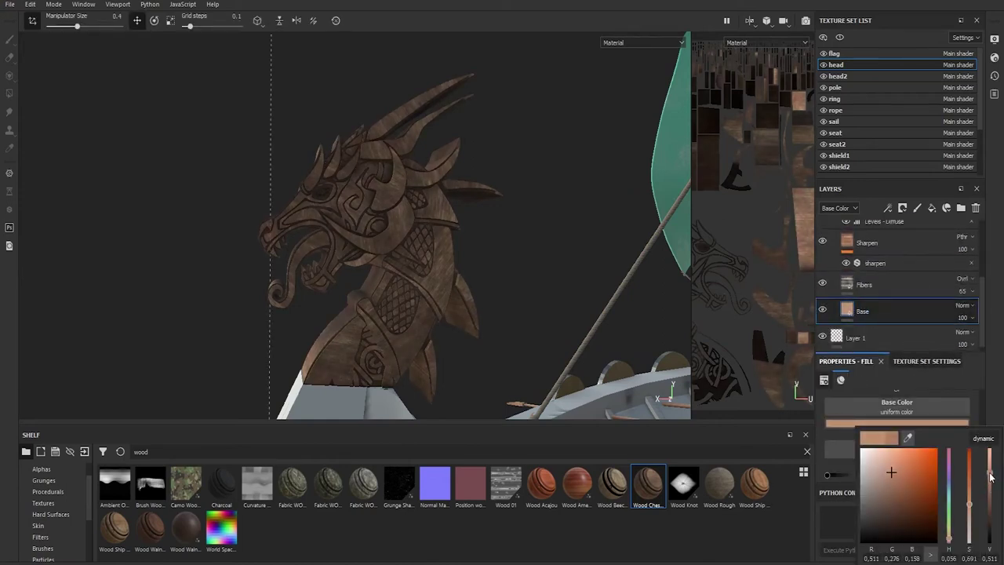
# Apply Wood Chest Stylized to the carved stern ornament's head2 texture set.
pyautogui.moveTo(554, 289)
pyautogui.keyDown('alt'); pyautogui.mouseDown()
pyautogui.moveTo(514, 306)
pyautogui.moveTo(253, 276)
pyautogui.moveTo(437, 273)
pyautogui.moveTo(554, 196)
pyautogui.moveTo(503, 225)
pyautogui.mouseUp(); pyautogui.keyUp('alt')
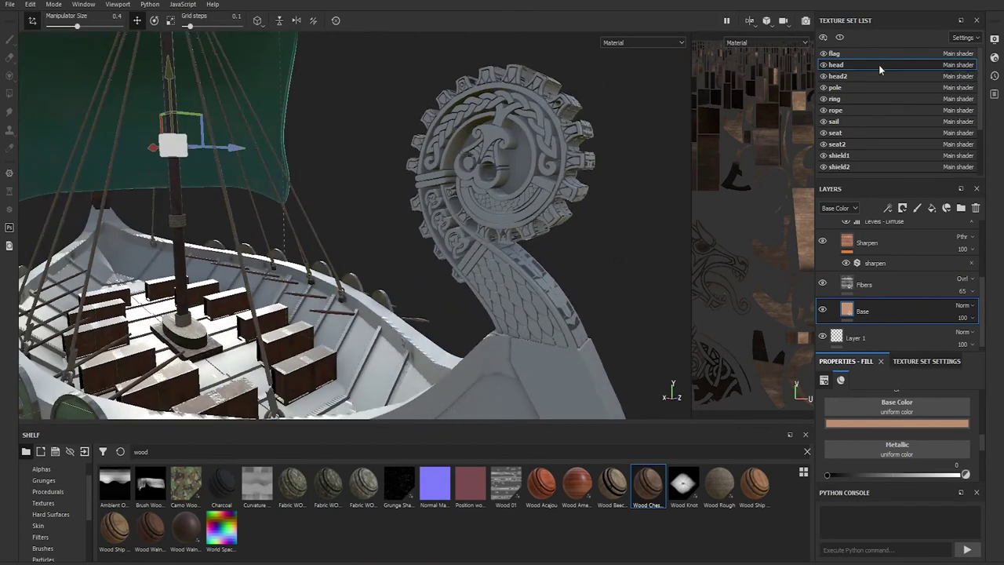
pyautogui.click(848, 77)
pyautogui.moveTo(646, 485); pyautogui.dragTo(887, 227)
pyautogui.keyDown('alt'); pyautogui.moveTo(548, 264); pyautogui.dragTo(536, 215); pyautogui.keyUp('alt')
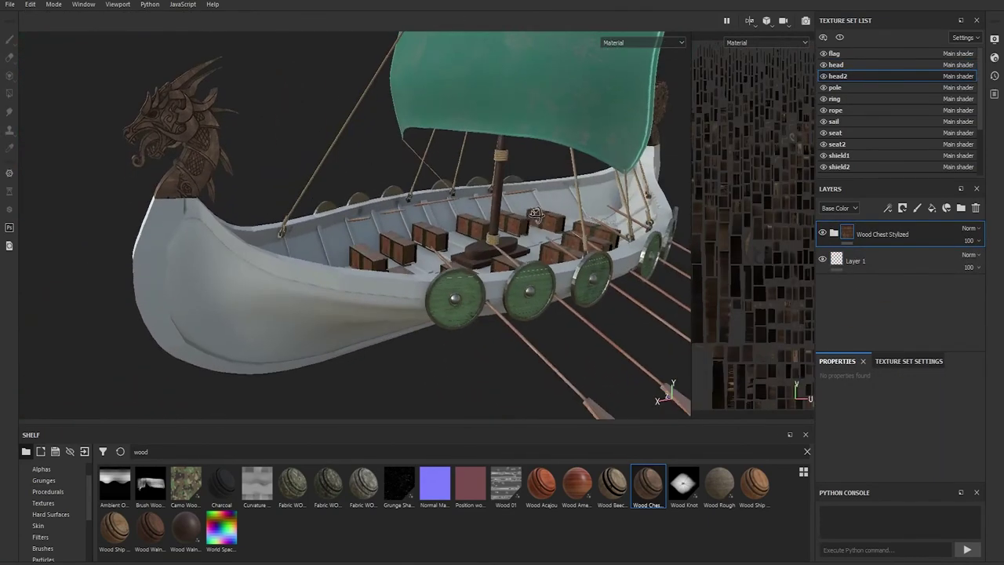
pyautogui.keyDown('alt'); pyautogui.moveTo(535, 214); pyautogui.dragTo(792, 218, button='right'); pyautogui.keyUp('alt')
pyautogui.scroll(-3, 855, 147)
# Apply Wood Chest Stylized to the ship2 hull texture set.
pyautogui.click(867, 144)
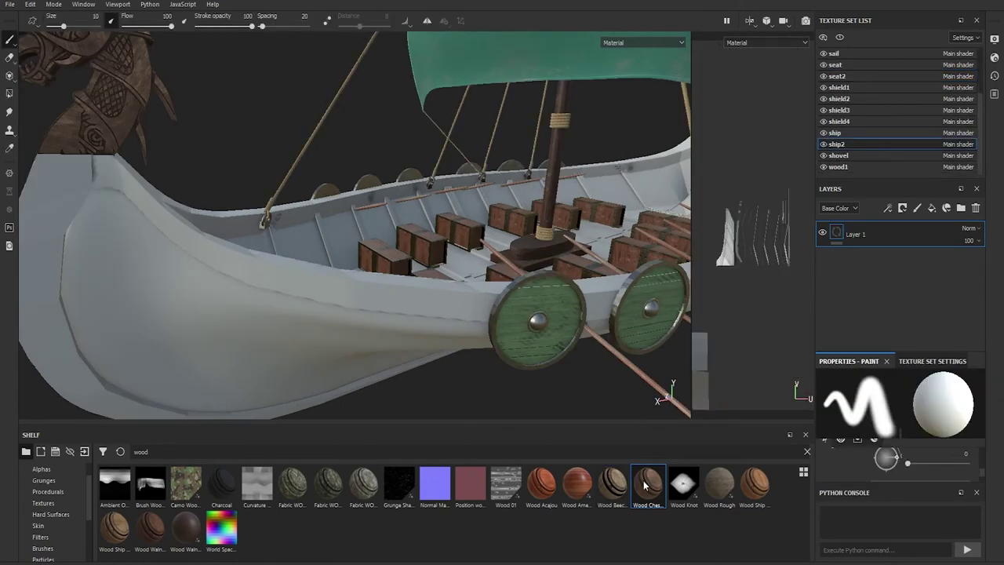
pyautogui.moveTo(875, 227); pyautogui.dragTo(877, 232)
pyautogui.keyDown('alt'); pyautogui.moveTo(466, 341); pyautogui.dragTo(316, 314); pyautogui.keyUp('alt')
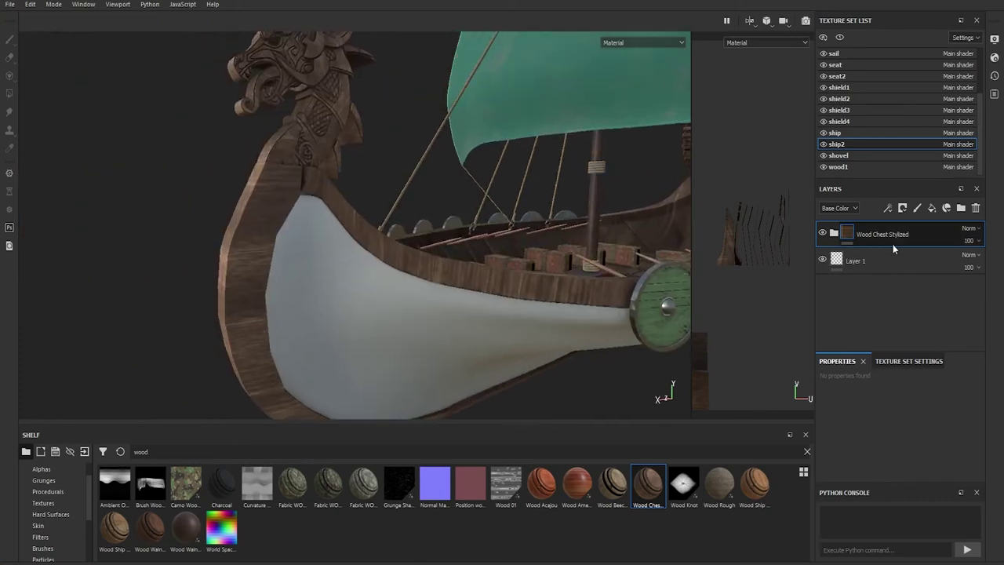
pyautogui.scroll(-2, 896, 313)
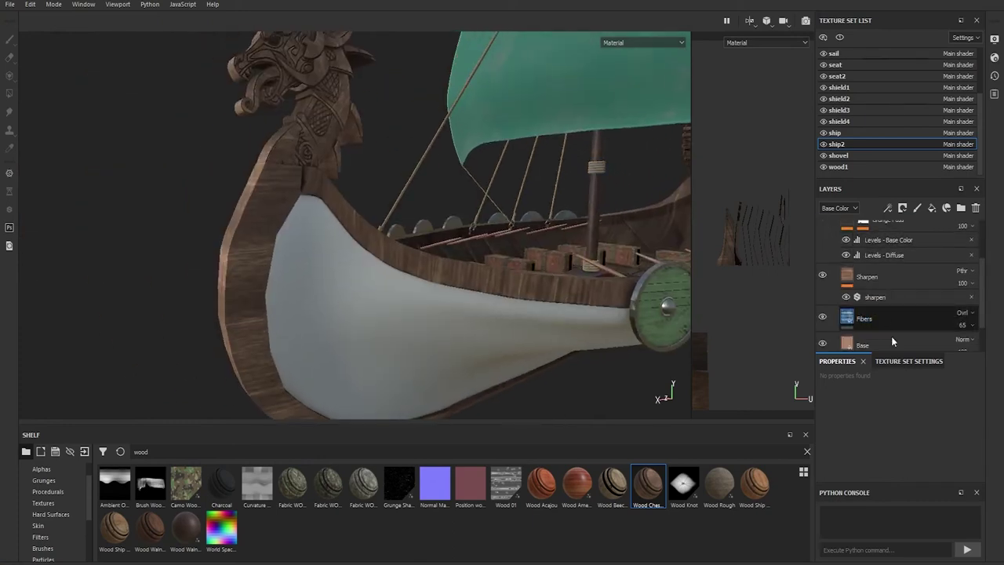
# Review the Fibers layer, sharpen filter at intensity 1.8, and wood_pattern fibre fill settings.
pyautogui.click(893, 328)
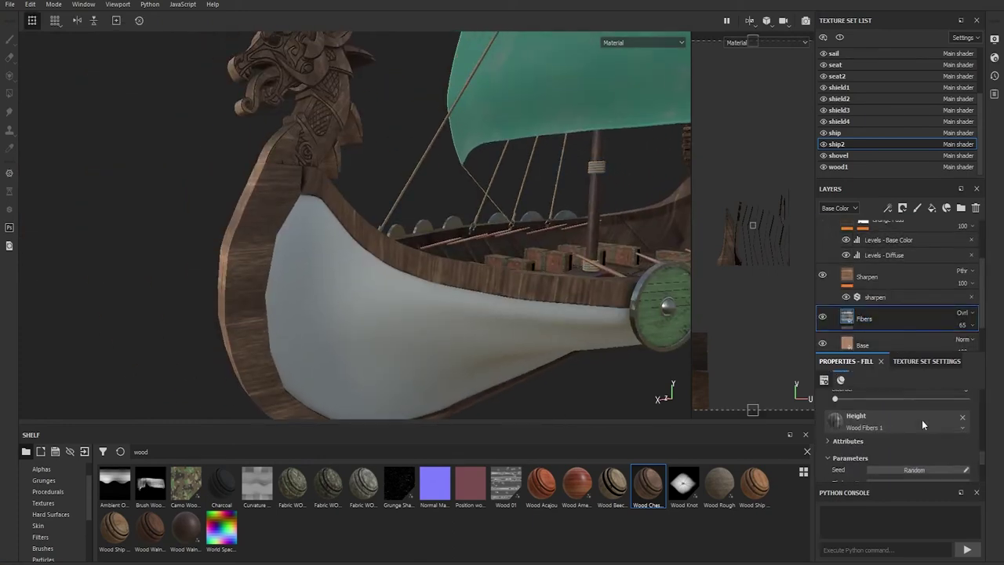
pyautogui.click(908, 296)
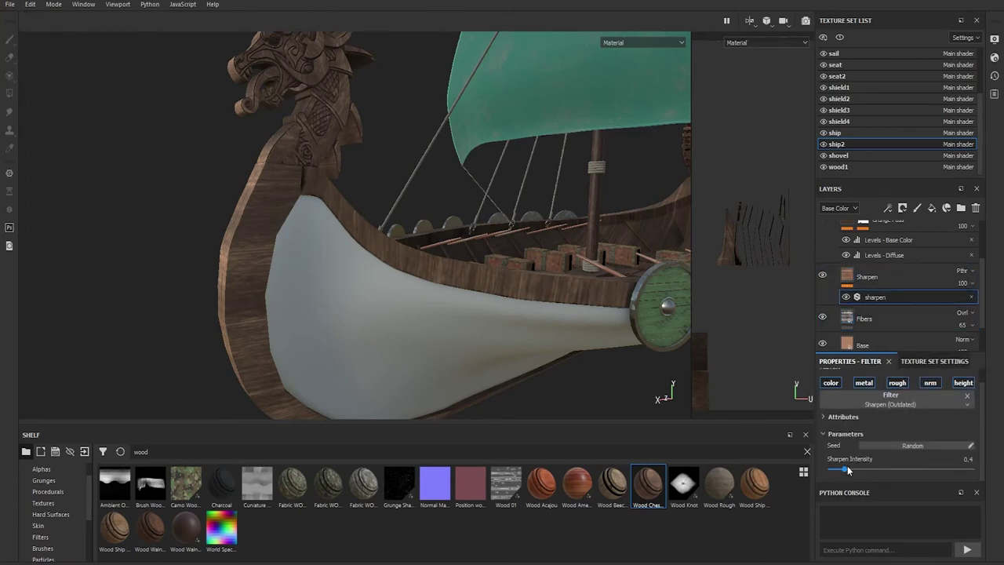
pyautogui.scroll(3, 902, 298)
pyautogui.click(899, 281)
pyautogui.scroll(-5, 873, 455)
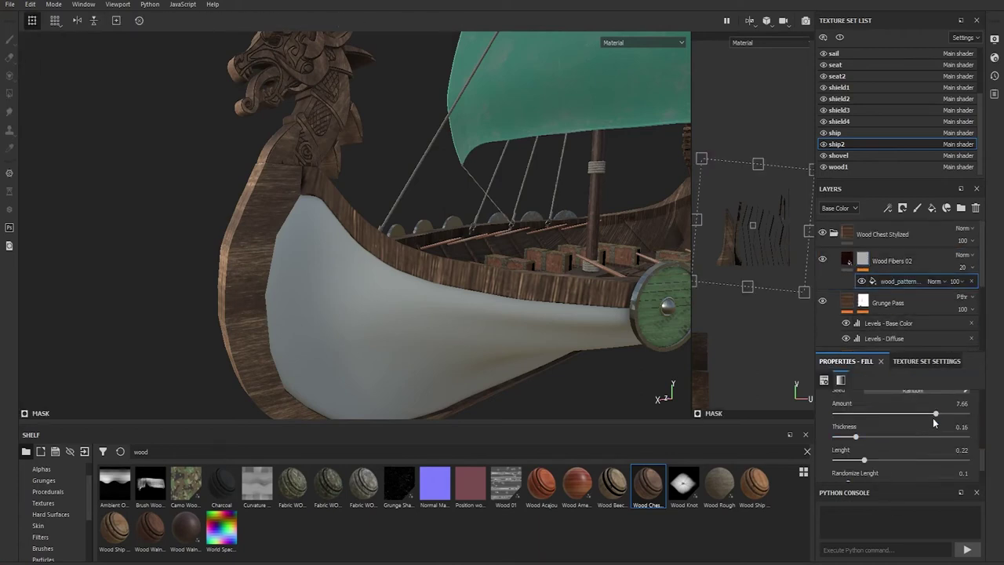
pyautogui.scroll(-1, 918, 442)
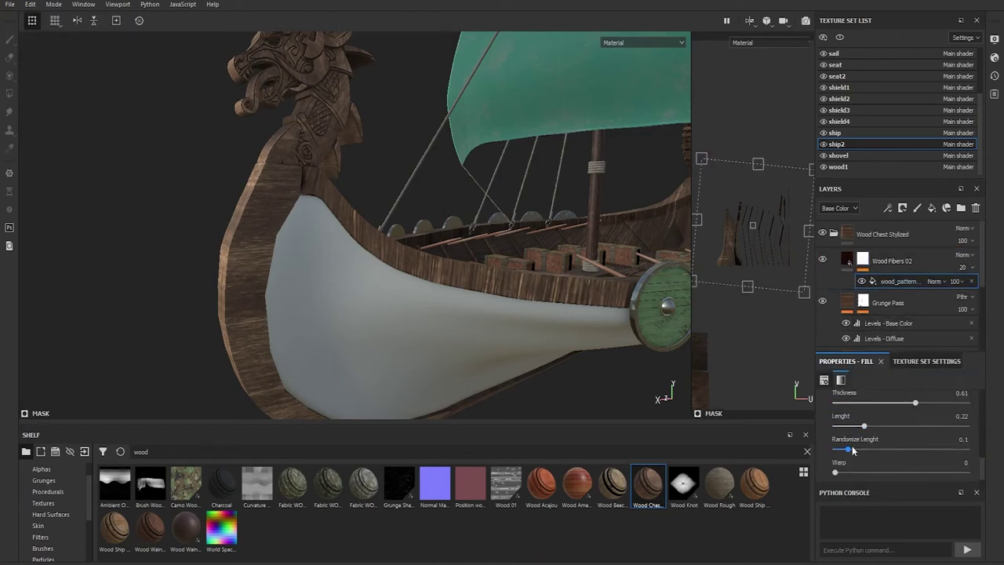
pyautogui.scroll(-1, 862, 455)
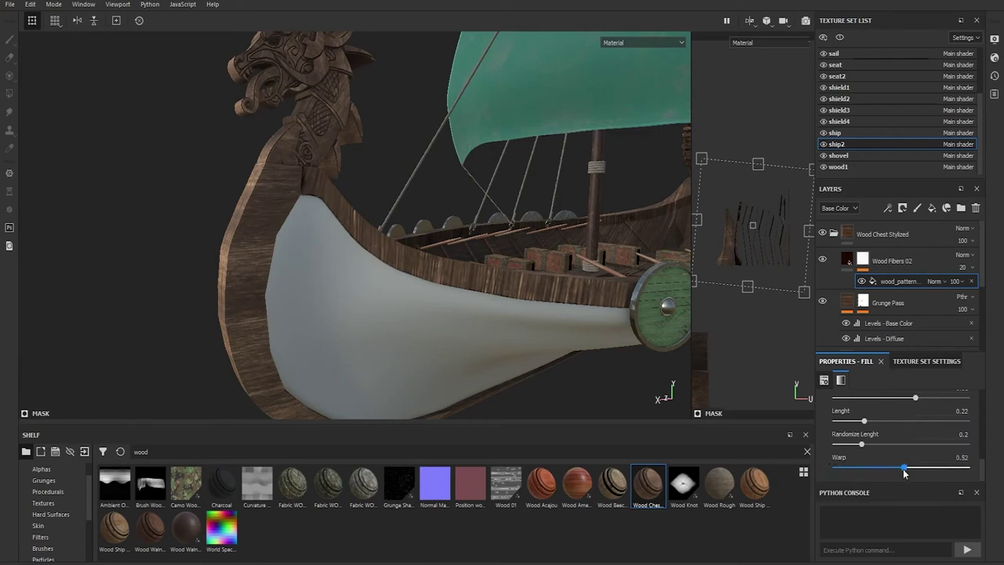
# Select the Levels - Diffuse adjustment and add a new Fill layer 1 over the hull.
pyautogui.click(887, 338)
pyautogui.scroll(-1, 888, 324)
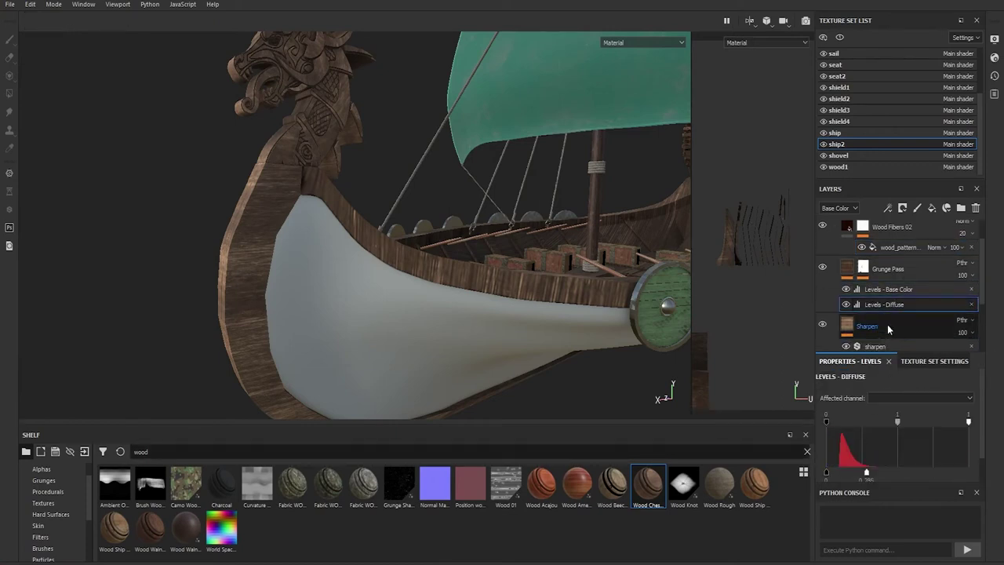
pyautogui.scroll(1, 887, 324)
pyautogui.click(932, 208)
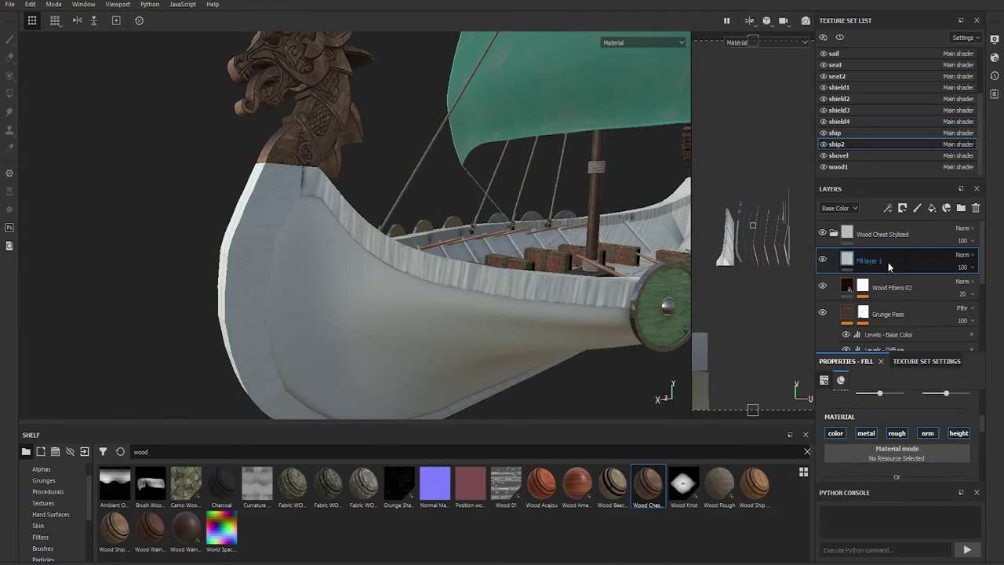
# Give Fill layer 1 a black mask with a Grunge Scratches Rough fill effect.
pyautogui.rightClick(851, 263)
pyautogui.click(890, 4)
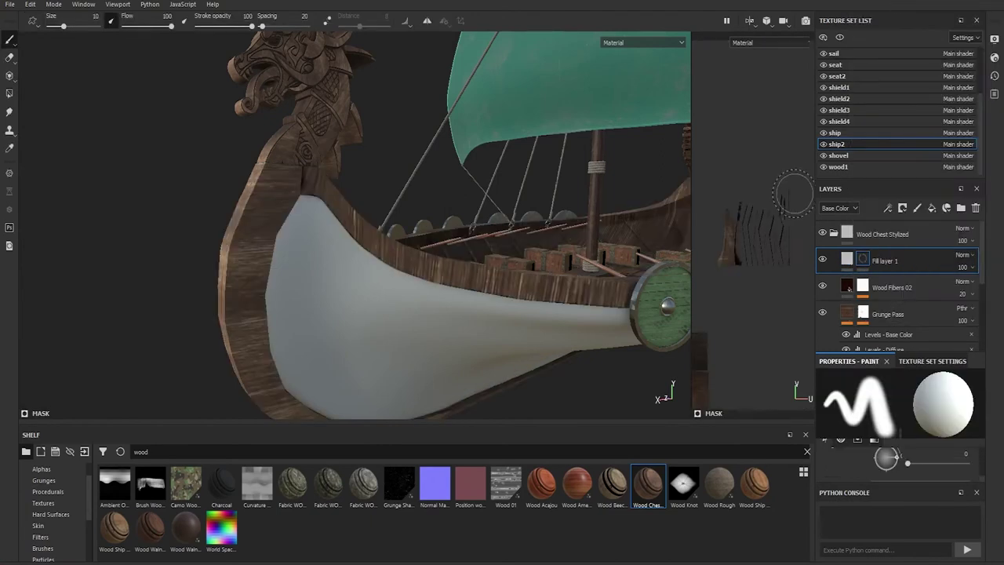
pyautogui.rightClick(863, 261)
pyautogui.click(895, 441)
pyautogui.click(895, 440)
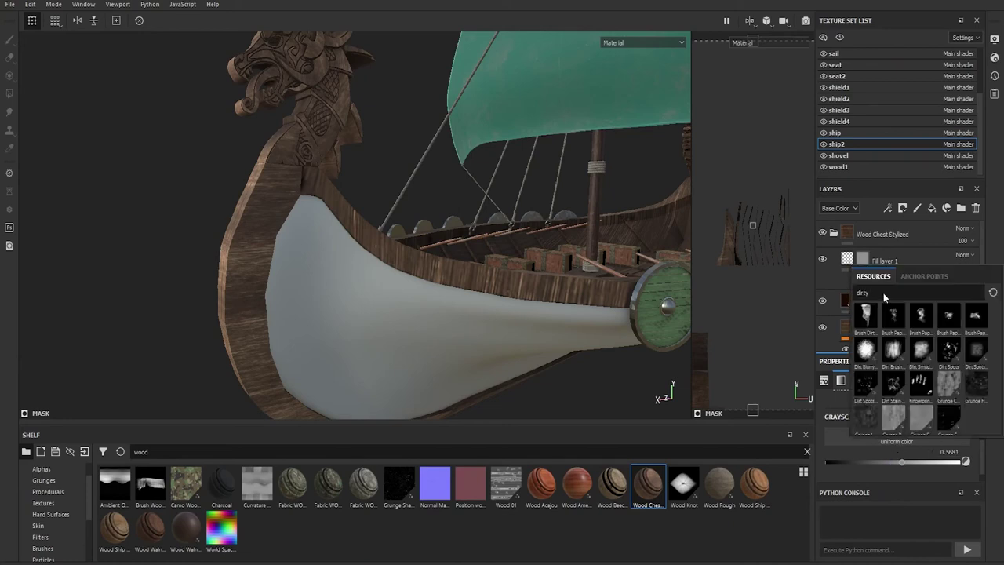
pyautogui.press('BackSpace')
pyautogui.press('BackSpace')
pyautogui.press('BackSpace')
pyautogui.write('scrat')
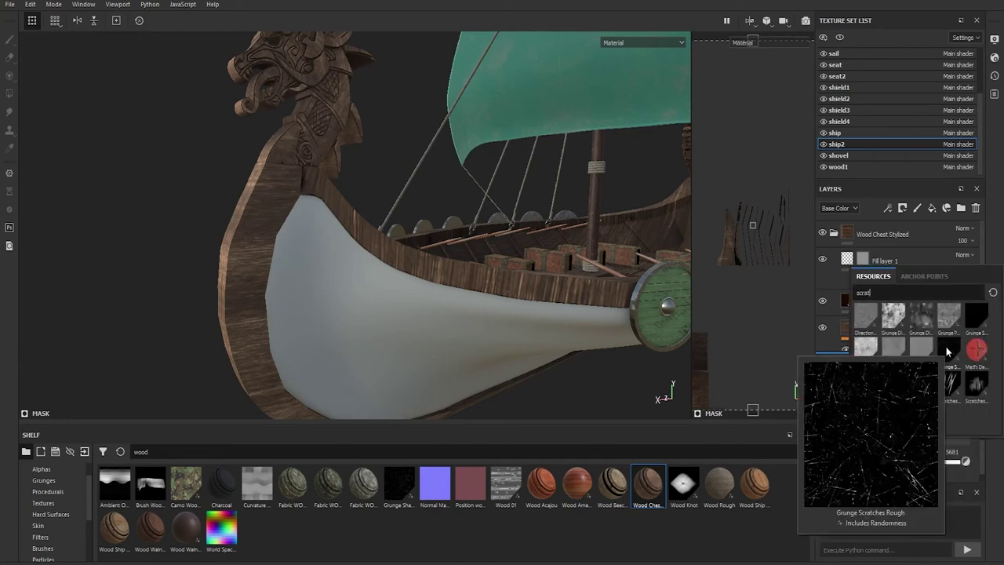
pyautogui.click(947, 347)
# Tweak the Grunge Scratches Rough mask's Balance and Scratch Quantity sliders.
pyautogui.scroll(2, 289, 320)
pyautogui.moveTo(289, 320)
pyautogui.keyDown('alt'); pyautogui.mouseDown()
pyautogui.moveTo(567, 309)
pyautogui.moveTo(448, 320)
pyautogui.mouseUp(); pyautogui.keyUp('alt')
pyautogui.scroll(-3, 909, 451)
pyautogui.scroll(-2, 908, 452)
pyautogui.click(831, 264)
pyautogui.keyDown('alt'); pyautogui.moveTo(550, 306); pyautogui.dragTo(406, 329); pyautogui.keyUp('alt')
pyautogui.scroll(2, 902, 446)
pyautogui.scroll(2, 903, 446)
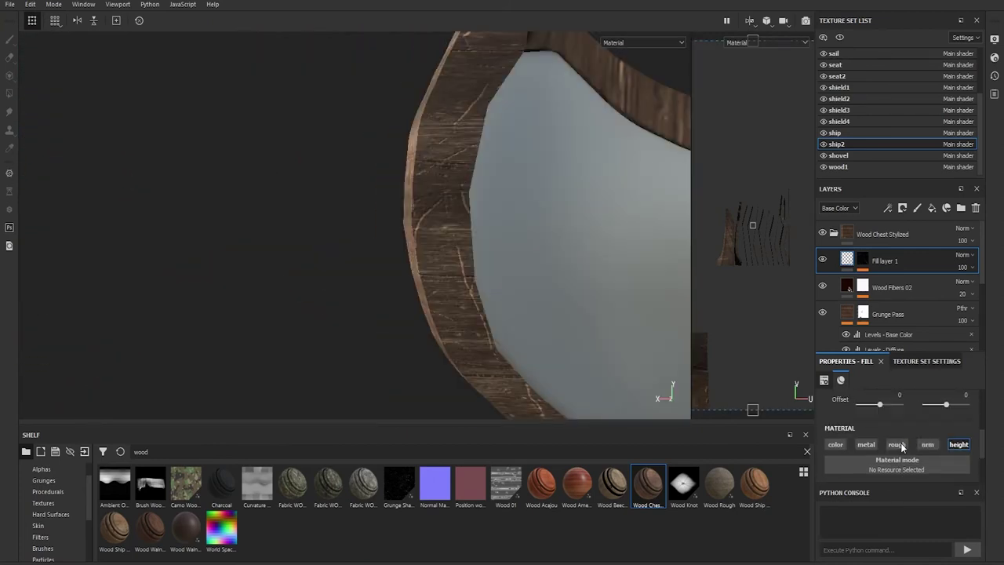
pyautogui.click(893, 281)
pyautogui.scroll(-3, 882, 460)
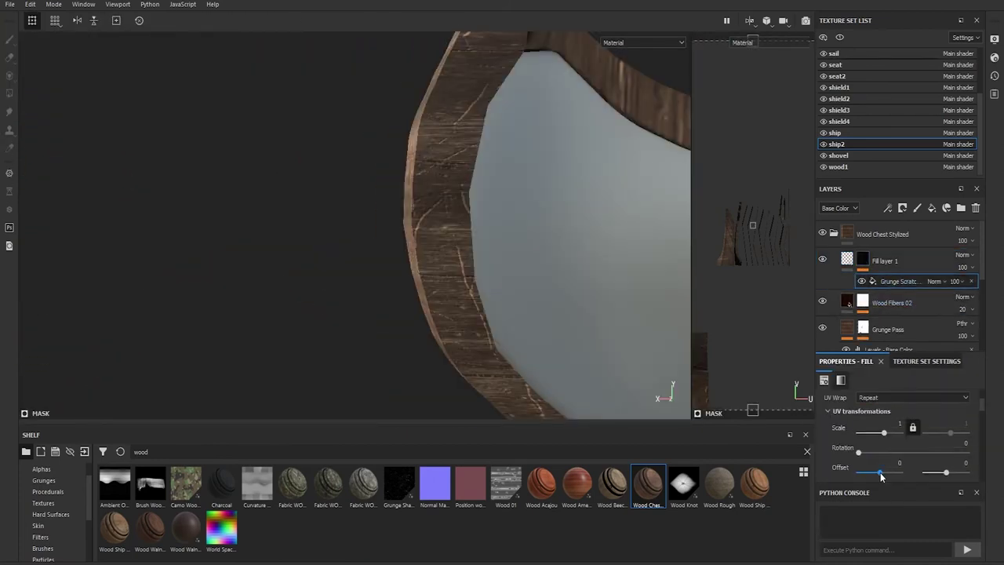
pyautogui.scroll(-3, 890, 476)
pyautogui.scroll(-1, 891, 472)
pyautogui.moveTo(902, 416); pyautogui.dragTo(948, 416)
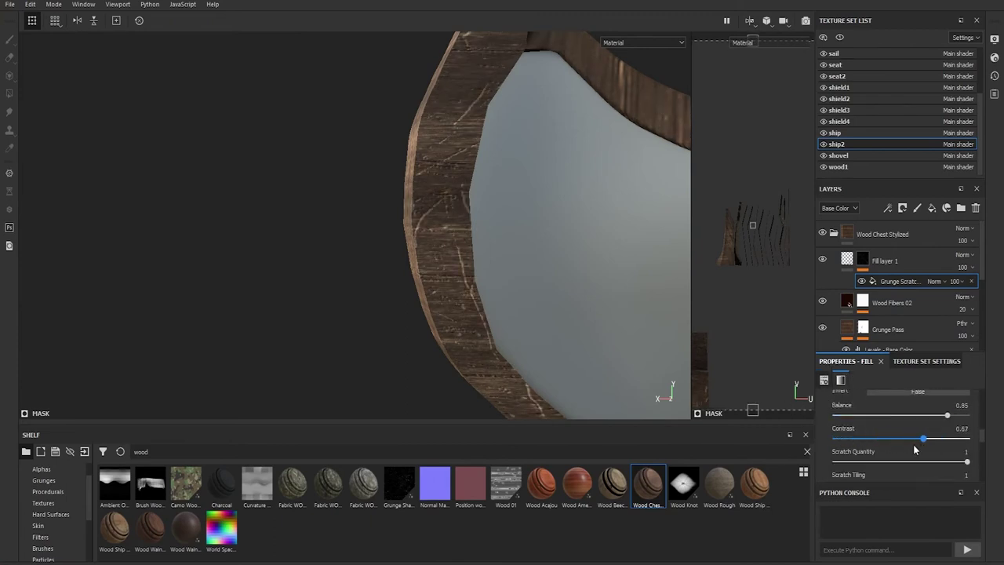
pyautogui.scroll(-2, 893, 454)
# Frame the ship and close in on the bow side while adjusting another scratch slider.
pyautogui.press('f')
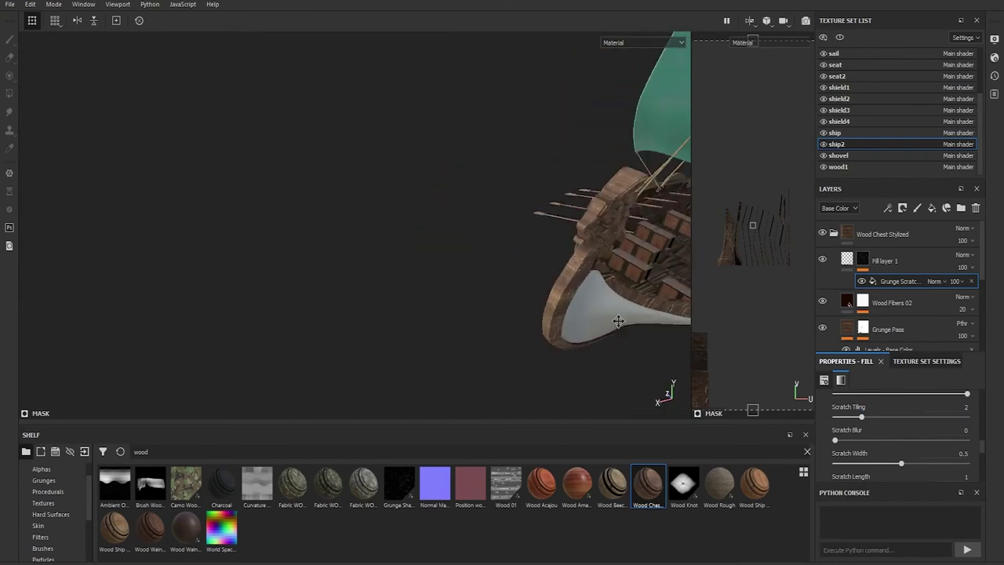
pyautogui.keyDown('alt'); pyautogui.moveTo(528, 331); pyautogui.dragTo(471, 328); pyautogui.keyUp('alt')
pyautogui.keyDown('alt'); pyautogui.moveTo(471, 328); pyautogui.dragTo(404, 325, button='right'); pyautogui.keyUp('alt')
pyautogui.keyDown('alt'); pyautogui.moveTo(404, 325); pyautogui.dragTo(458, 331); pyautogui.keyUp('alt')
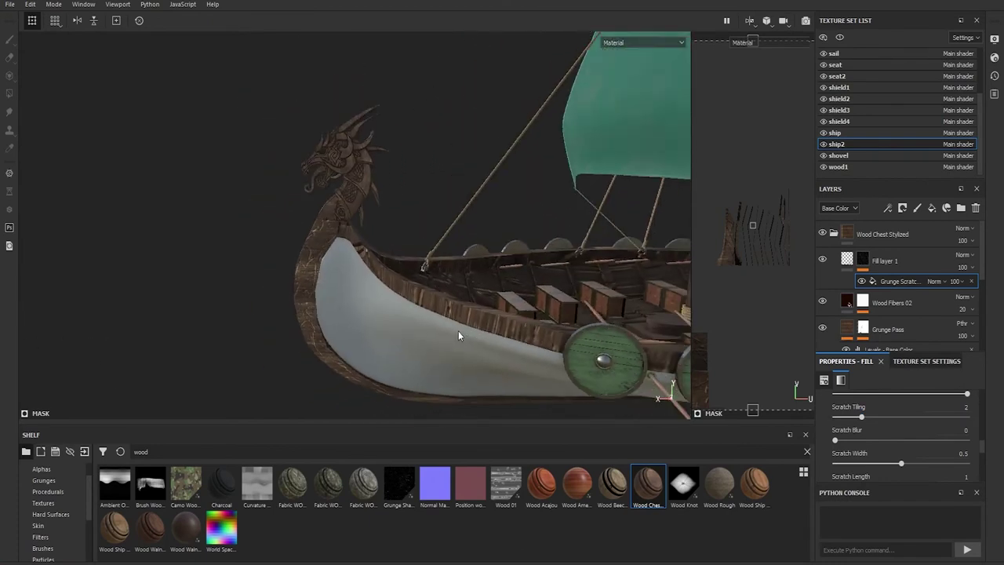
pyautogui.scroll(2, 863, 421)
pyautogui.moveTo(945, 461); pyautogui.dragTo(893, 465)
# Scale the scratch mask pattern down to 1.78 and view the whole ship.
pyautogui.keyDown('alt'); pyautogui.moveTo(324, 319); pyautogui.dragTo(408, 313); pyautogui.keyUp('alt')
pyautogui.click(885, 260)
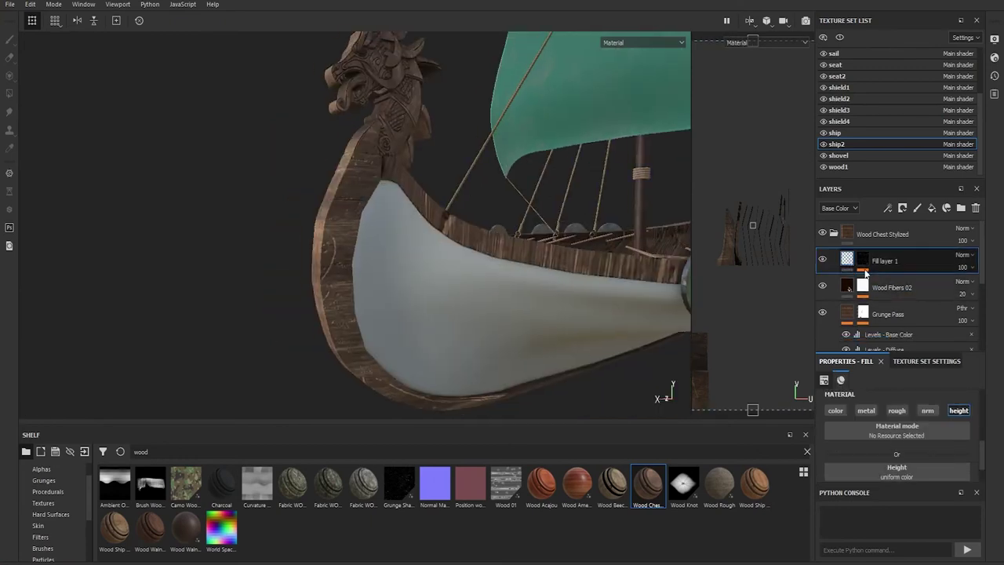
pyautogui.click(899, 281)
pyautogui.scroll(-3, 877, 440)
pyautogui.moveTo(885, 436)
pyautogui.mouseDown()
pyautogui.moveTo(875, 453)
pyautogui.moveTo(852, 448)
pyautogui.mouseUp()
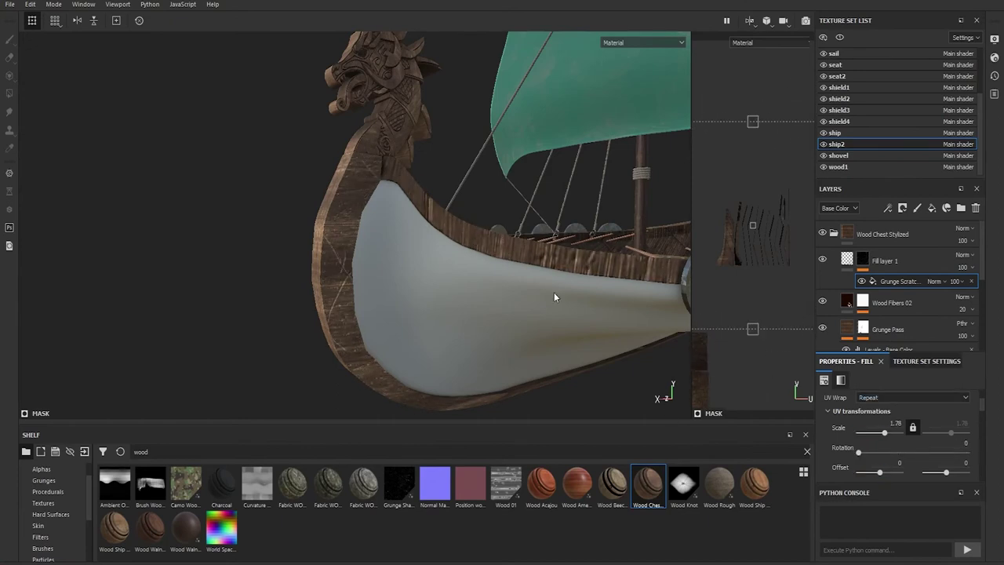
pyautogui.scroll(-5, 555, 296)
pyautogui.keyDown('alt'); pyautogui.moveTo(591, 303); pyautogui.dragTo(466, 348); pyautogui.keyUp('alt')
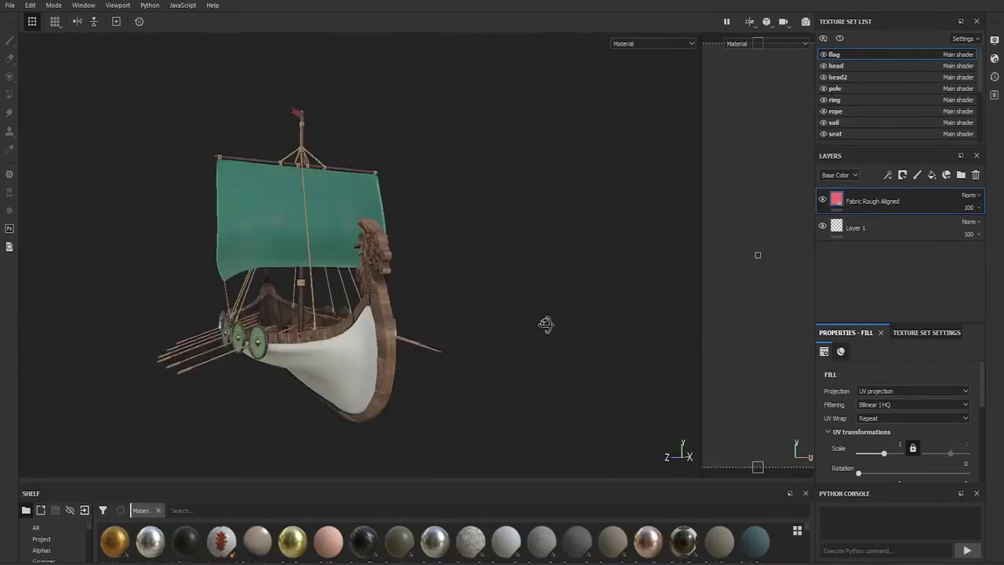
pyautogui.moveTo(545, 325)
pyautogui.keyDown('alt'); pyautogui.mouseDown()
pyautogui.moveTo(494, 344)
pyautogui.moveTo(568, 410)
pyautogui.moveTo(556, 410)
pyautogui.mouseUp(); pyautogui.keyUp('alt')
# Exclude the normal channel from painting and clear the Square Rectangle stencil off the brush.
pyautogui.scroll(5, 490, 382)
pyautogui.moveTo(490, 382)
pyautogui.keyDown('alt'); pyautogui.mouseDown()
pyautogui.moveTo(455, 426)
pyautogui.moveTo(293, 149)
pyautogui.mouseUp(); pyautogui.keyUp('alt')
pyautogui.scroll(-3, 891, 119)
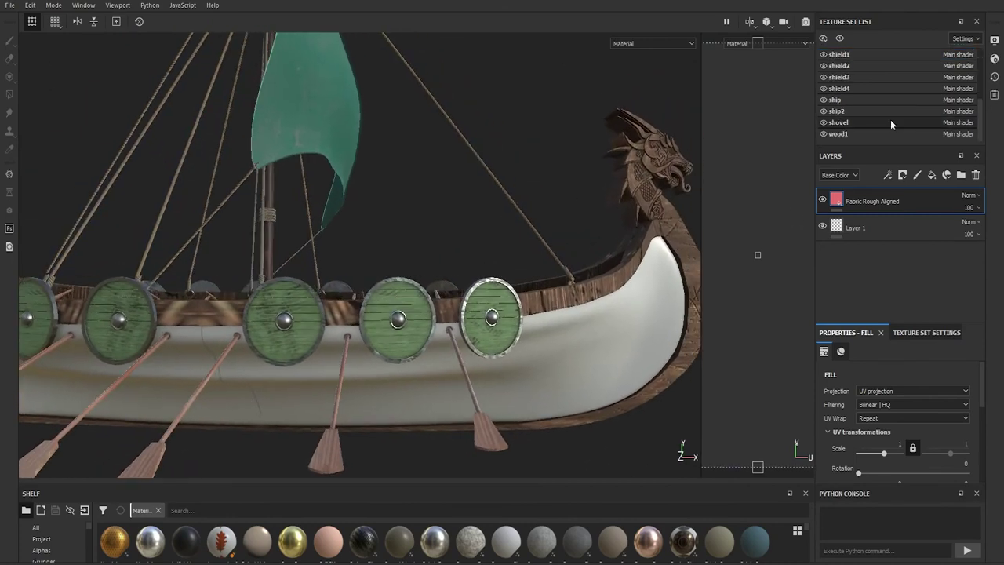
pyautogui.scroll(-3, 917, 321)
pyautogui.scroll(-3, 921, 417)
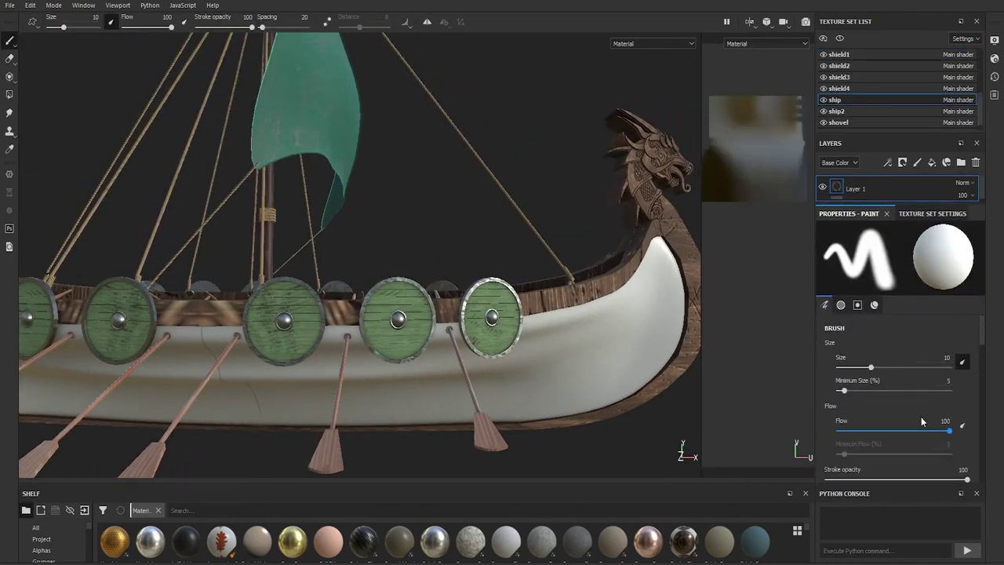
pyautogui.scroll(-3, 921, 422)
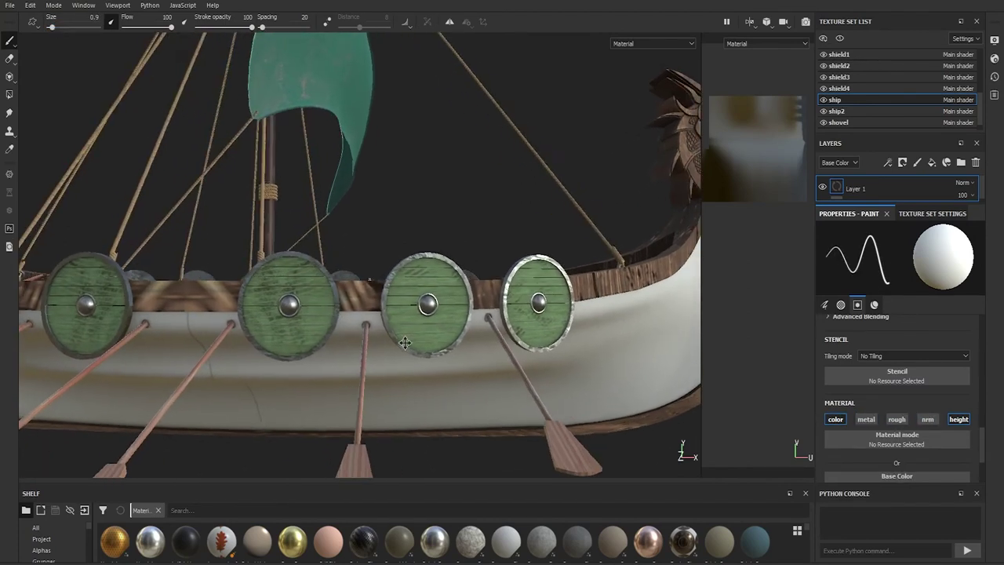
pyautogui.click(927, 419)
pyautogui.click(899, 375)
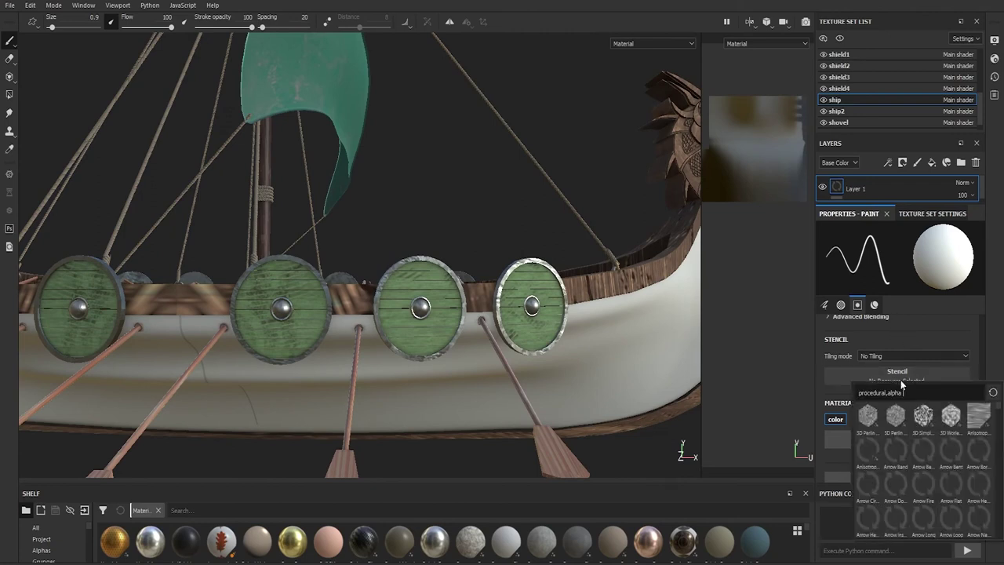
pyautogui.write('square')
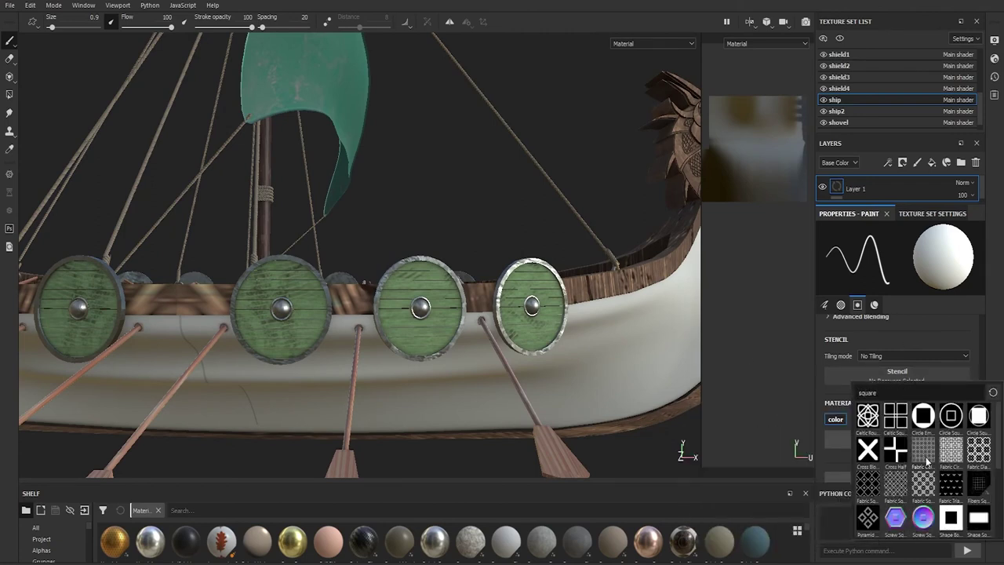
pyautogui.click(926, 459)
pyautogui.click(904, 378)
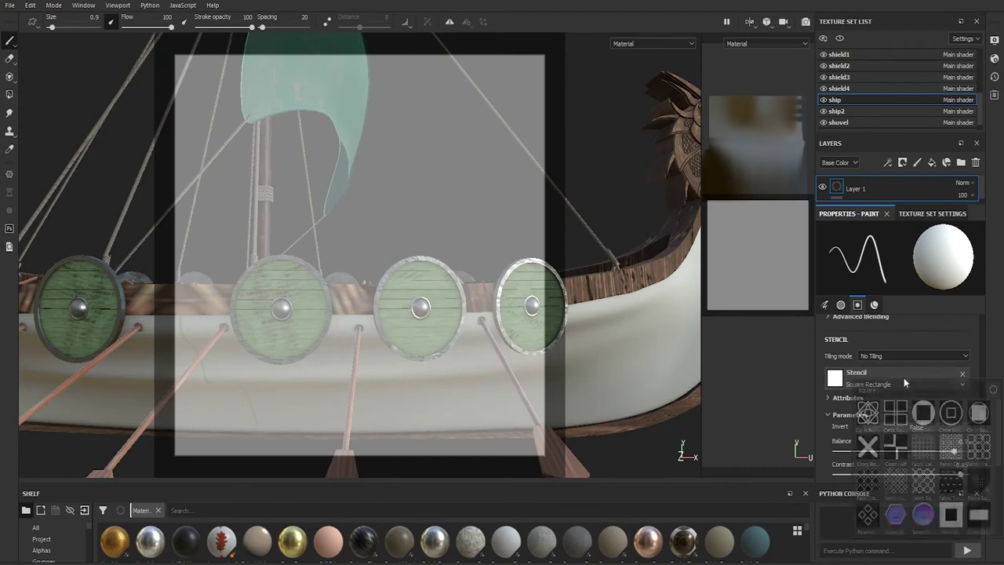
pyautogui.click(962, 375)
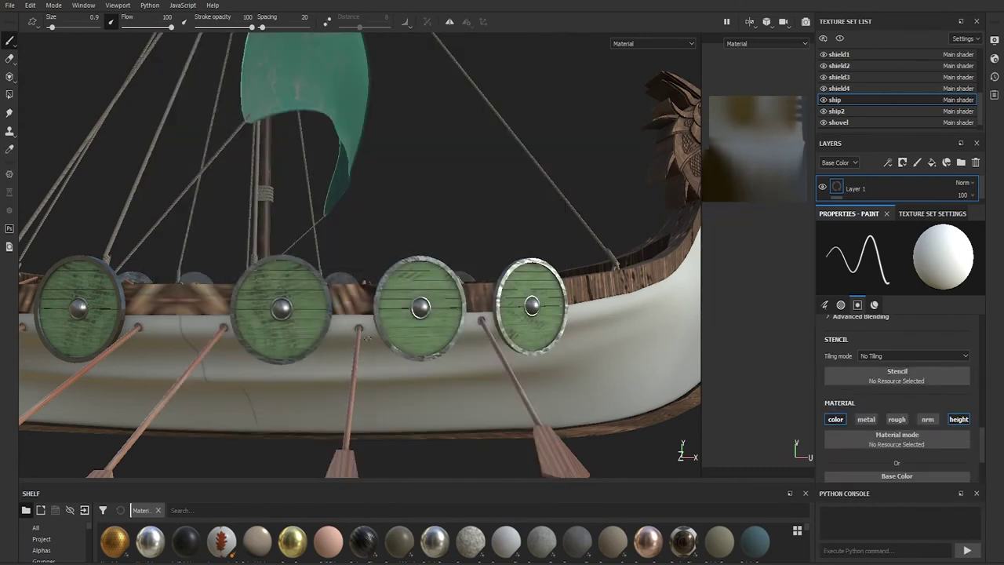
# Darken the brush's base colour.
pyautogui.keyDown('alt'); pyautogui.moveTo(502, 458); pyautogui.dragTo(296, 308); pyautogui.keyUp('alt')
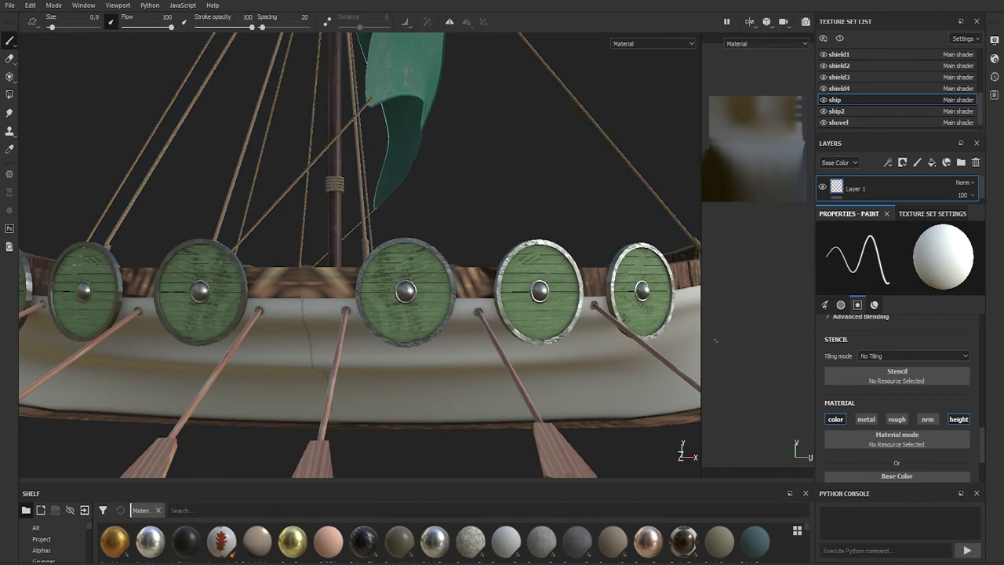
pyautogui.scroll(-3, 897, 376)
pyautogui.click(897, 412)
pyautogui.moveTo(989, 439); pyautogui.dragTo(995, 510)
pyautogui.scroll(3, 368, 356)
pyautogui.scroll(2, 288, 346)
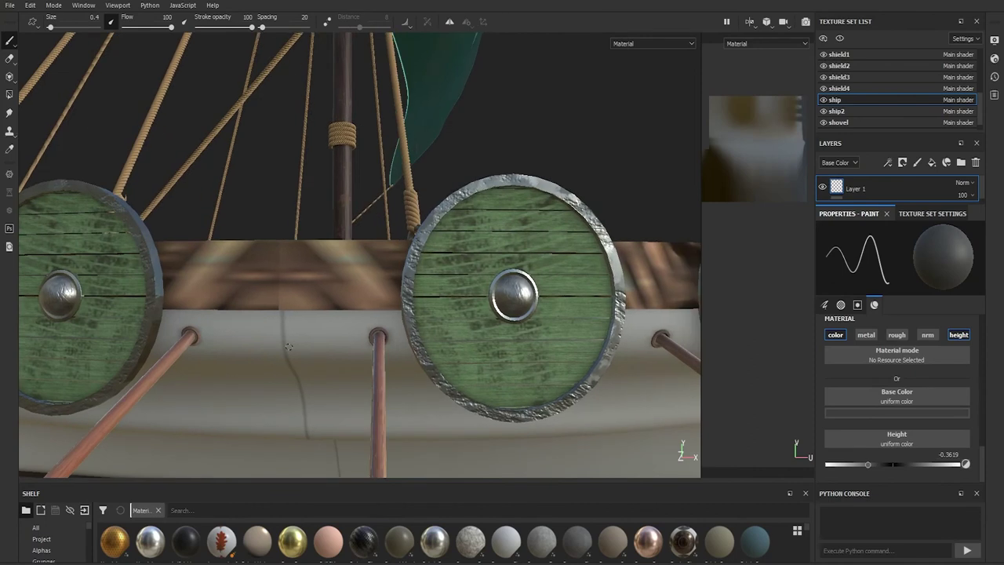
# Paint straight seam lines along the hull up to the bow and near the hull's top.
pyautogui.press('shift')
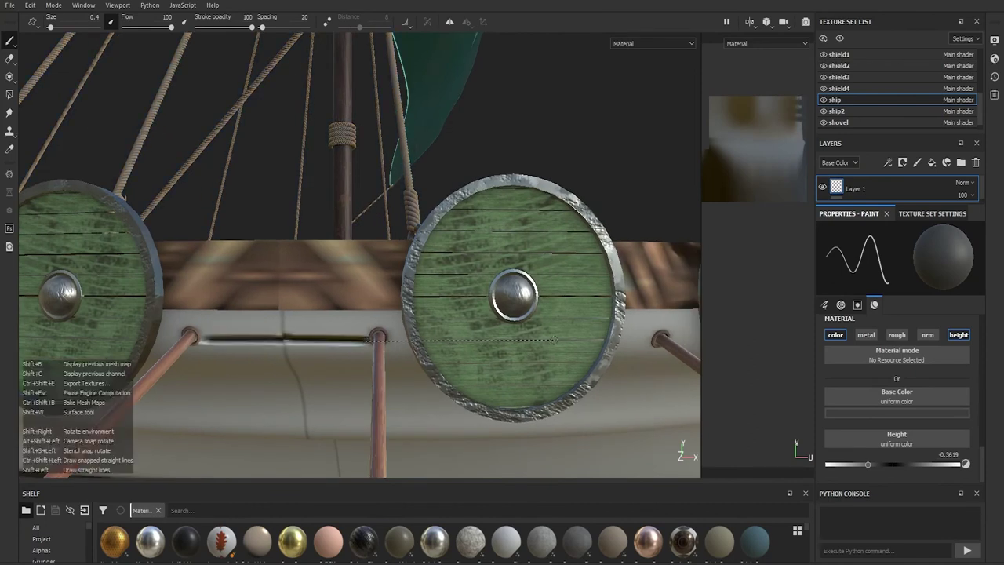
pyautogui.keyDown('alt'); pyautogui.moveTo(369, 340); pyautogui.dragTo(349, 344); pyautogui.keyUp('alt')
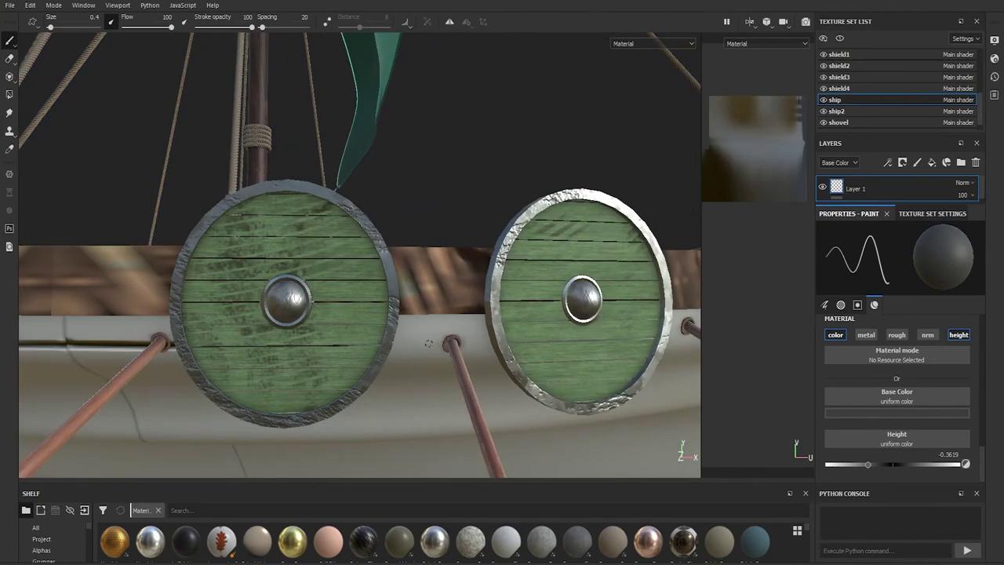
pyautogui.keyDown('alt'); pyautogui.moveTo(452, 343); pyautogui.dragTo(356, 366); pyautogui.keyUp('alt')
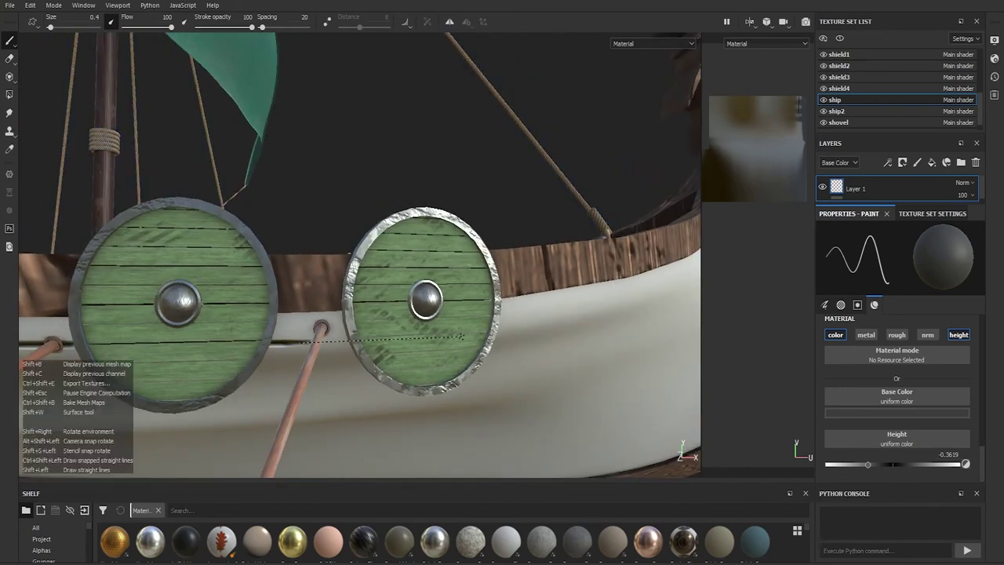
pyautogui.keyDown('alt'); pyautogui.moveTo(483, 335); pyautogui.dragTo(267, 337); pyautogui.keyUp('alt')
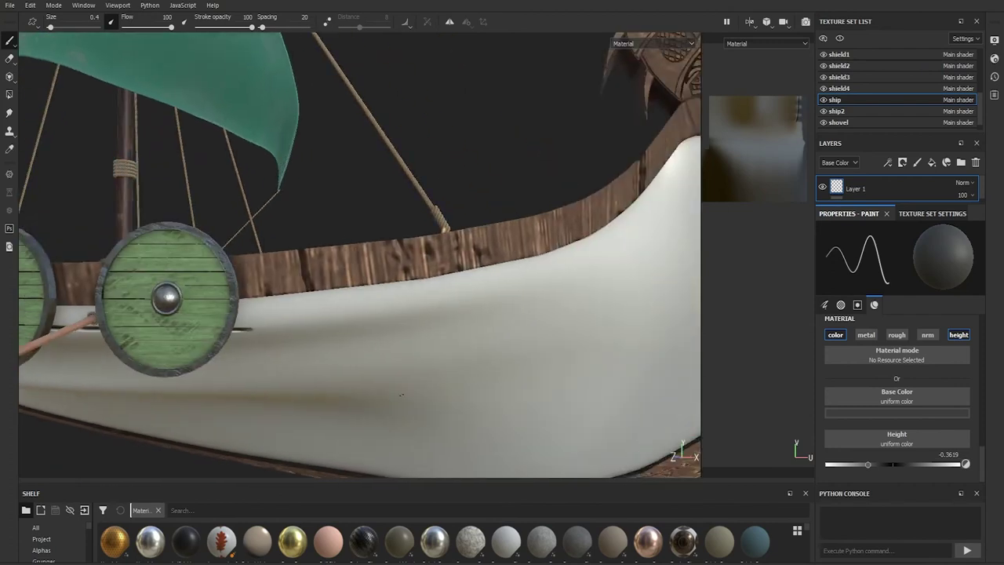
pyautogui.keyDown('shift'); pyautogui.click(396, 321); pyautogui.keyUp('shift')
pyautogui.keyDown('shift'); pyautogui.click(461, 309); pyautogui.keyUp('shift')
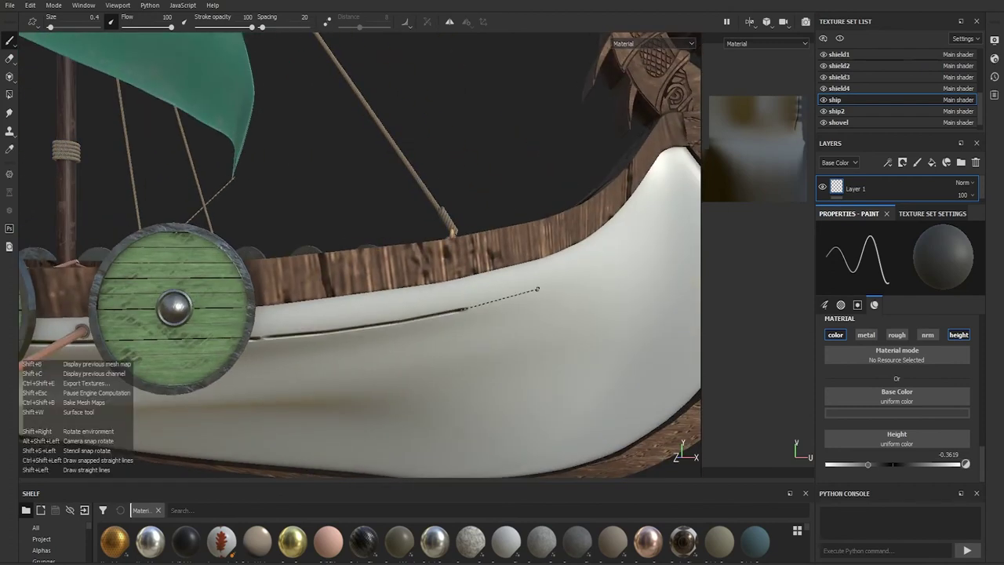
pyautogui.keyDown('shift'); pyautogui.click(524, 299); pyautogui.keyUp('shift')
pyautogui.moveTo(590, 276)
pyautogui.keyDown('alt'); pyautogui.mouseDown()
pyautogui.moveTo(594, 300)
pyautogui.moveTo(417, 346)
pyautogui.mouseUp(); pyautogui.keyUp('alt')
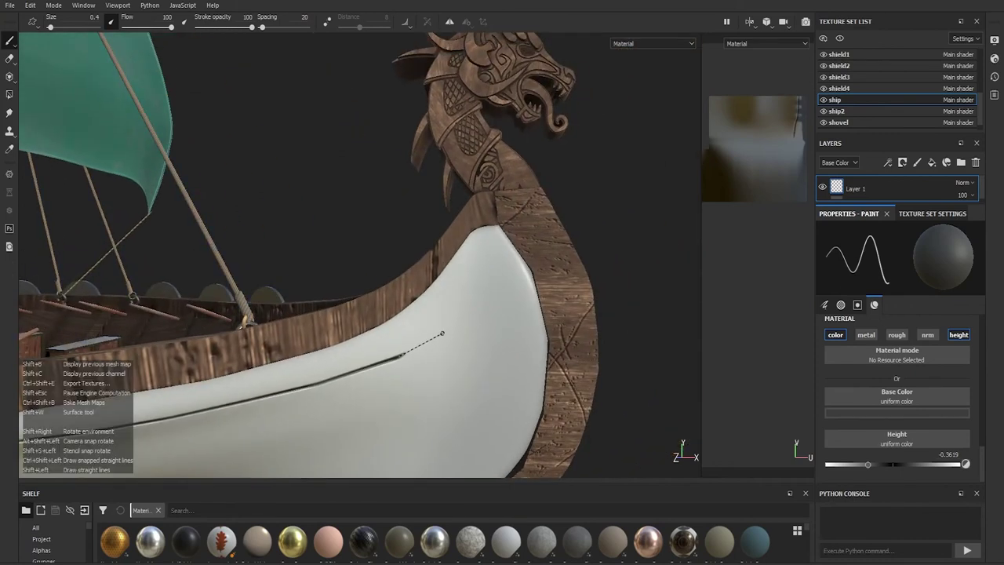
pyautogui.keyDown('shift'); pyautogui.click(477, 309); pyautogui.keyUp('shift')
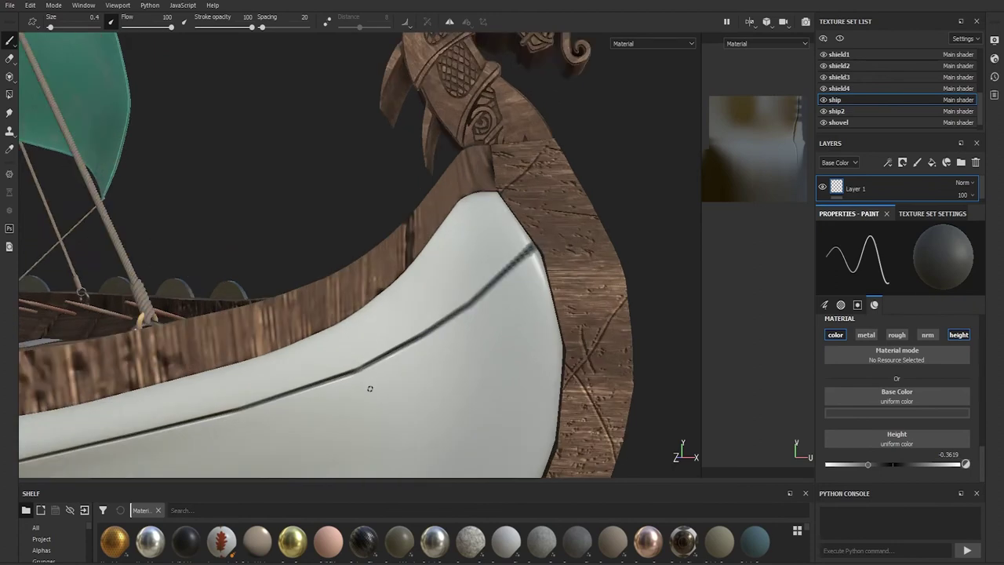
pyautogui.scroll(-5, 370, 387)
pyautogui.keyDown('alt'); pyautogui.moveTo(369, 388); pyautogui.dragTo(388, 368); pyautogui.keyUp('alt')
pyautogui.scroll(5, 388, 367)
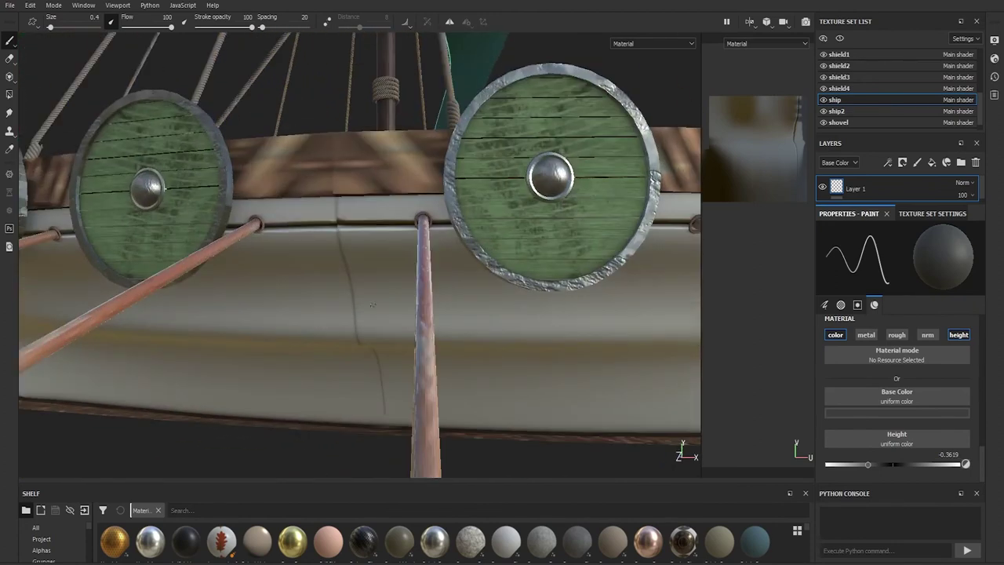
pyautogui.keyDown('alt'); pyautogui.moveTo(474, 430); pyautogui.dragTo(355, 181); pyautogui.keyUp('alt')
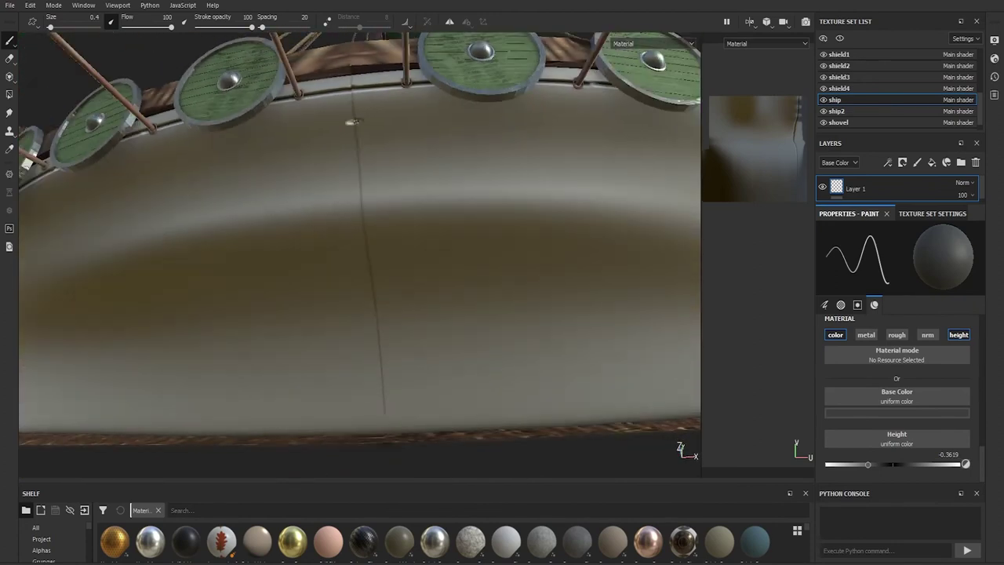
pyautogui.keyDown('shift'); pyautogui.click(463, 116); pyautogui.keyUp('shift')
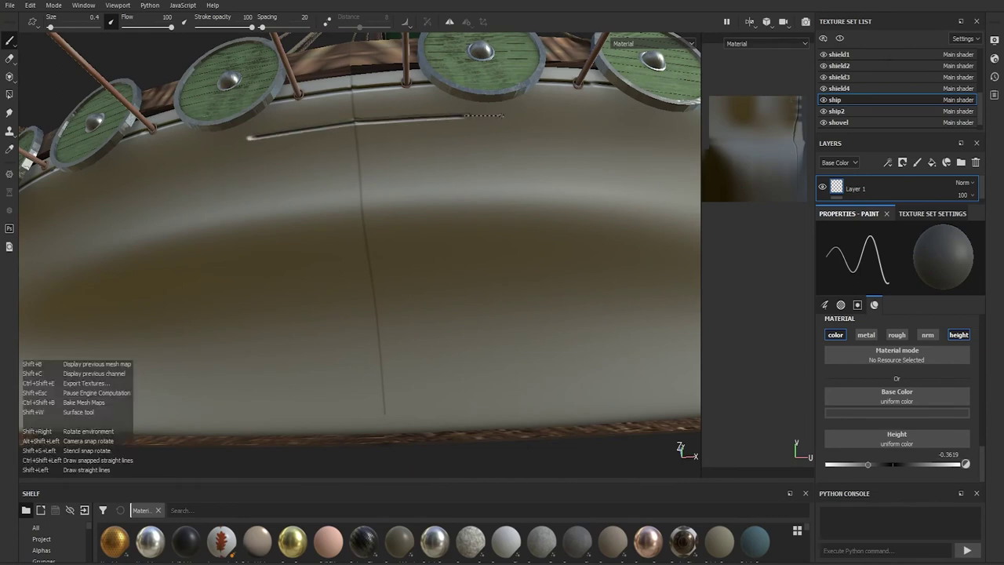
# Paint another straight seam along the hull groove up to the prow, then check the seams.
pyautogui.keyDown('alt'); pyautogui.moveTo(582, 117); pyautogui.dragTo(408, 321); pyautogui.keyUp('alt')
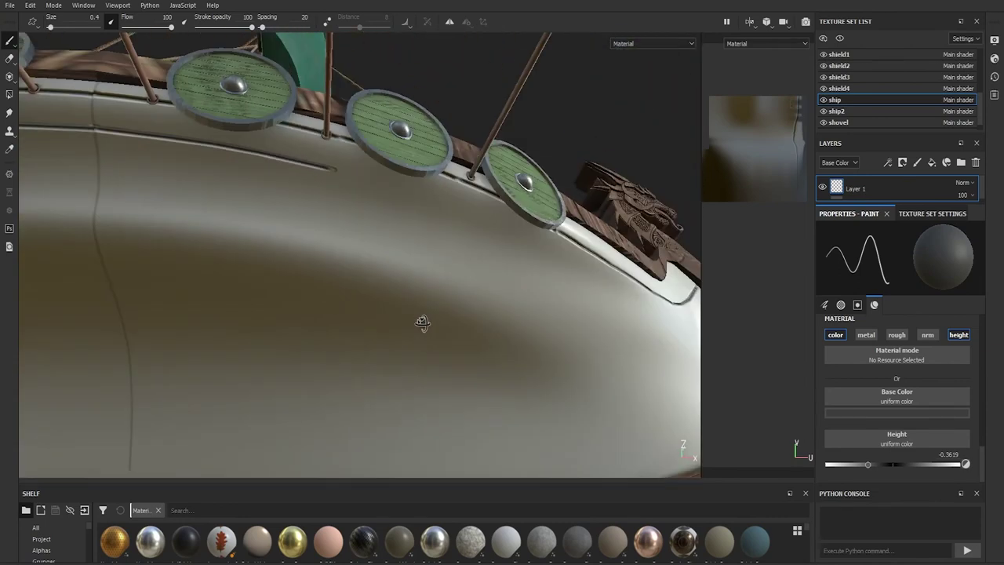
pyautogui.press('shift')
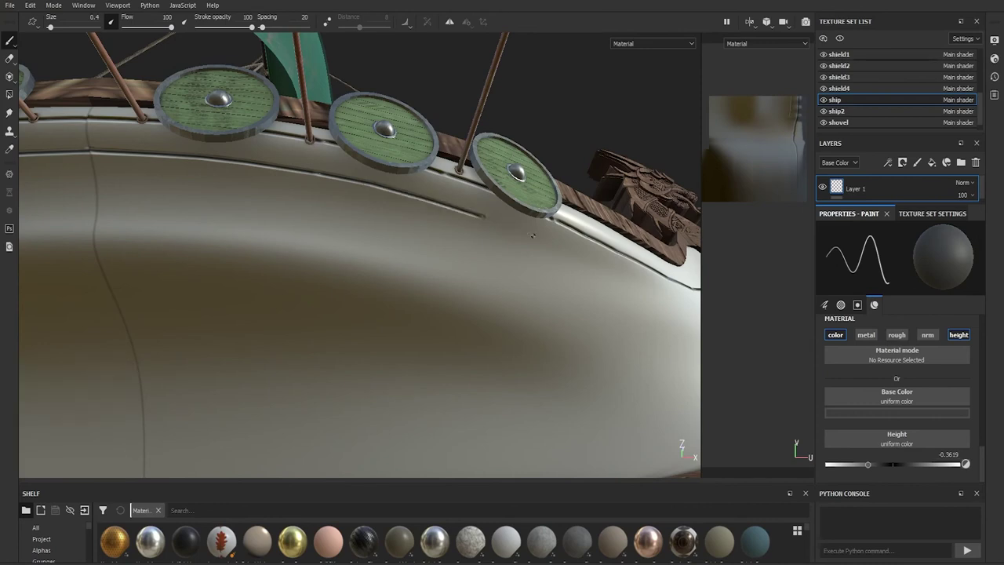
pyautogui.keyDown('alt'); pyautogui.moveTo(530, 235); pyautogui.dragTo(358, 305); pyautogui.keyUp('alt')
pyautogui.keyDown('shift'); pyautogui.click(413, 319); pyautogui.keyUp('shift')
pyautogui.keyDown('shift'); pyautogui.click(464, 326); pyautogui.keyUp('shift')
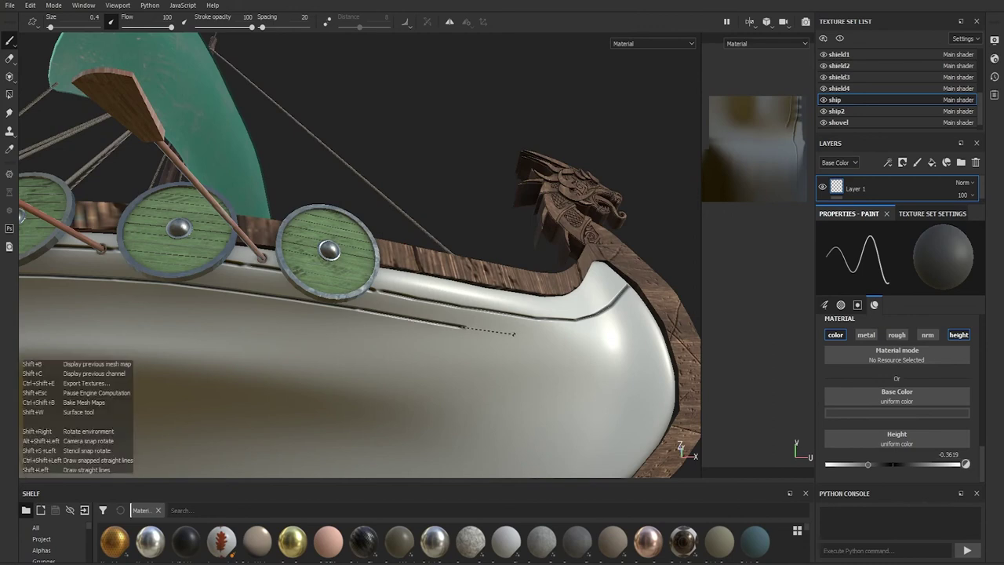
pyautogui.keyDown('alt'); pyautogui.moveTo(514, 334); pyautogui.dragTo(492, 355); pyautogui.keyUp('alt')
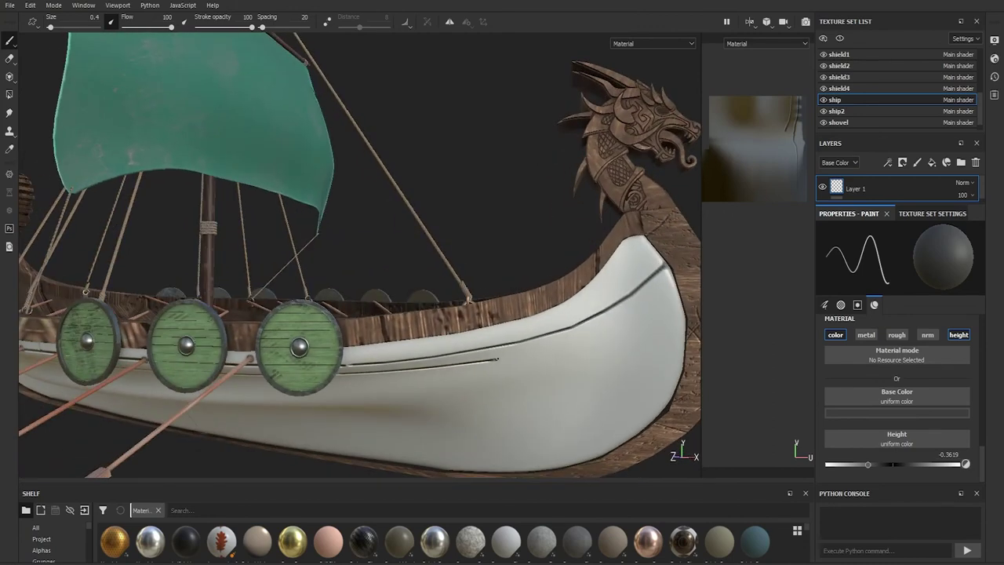
pyautogui.keyDown('shift'); pyautogui.click(634, 325); pyautogui.keyUp('shift')
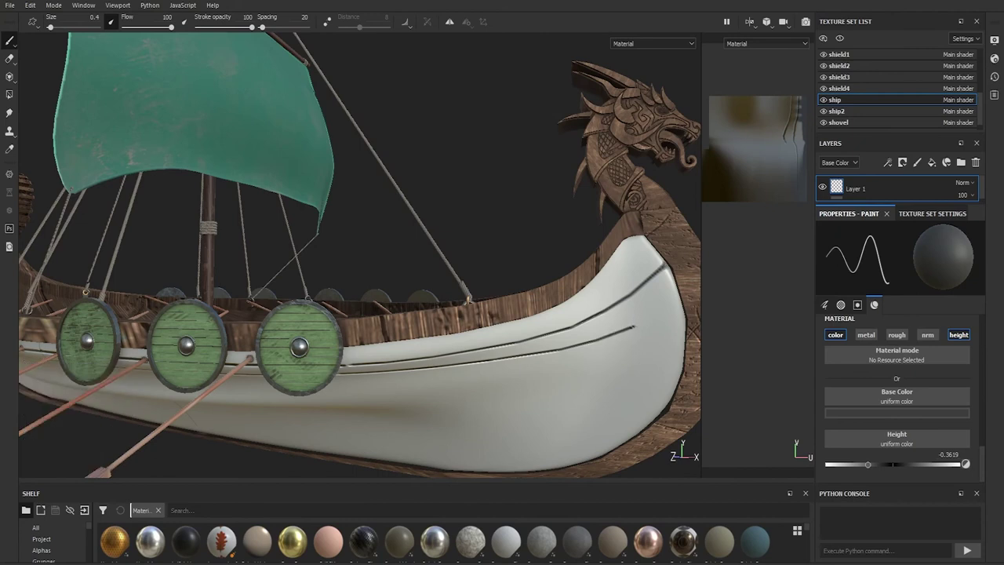
pyautogui.keyDown('shift'); pyautogui.click(680, 301); pyautogui.keyUp('shift')
pyautogui.moveTo(680, 301)
pyautogui.keyDown('alt'); pyautogui.mouseDown()
pyautogui.moveTo(499, 329)
pyautogui.moveTo(554, 375)
pyautogui.mouseUp(); pyautogui.keyUp('alt')
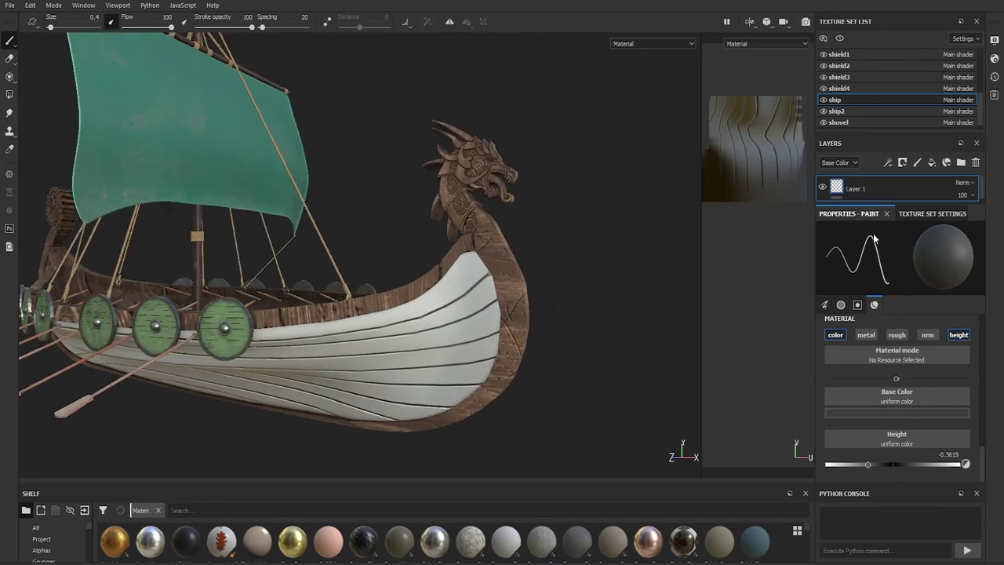
pyautogui.moveTo(900, 204); pyautogui.dragTo(900, 339)
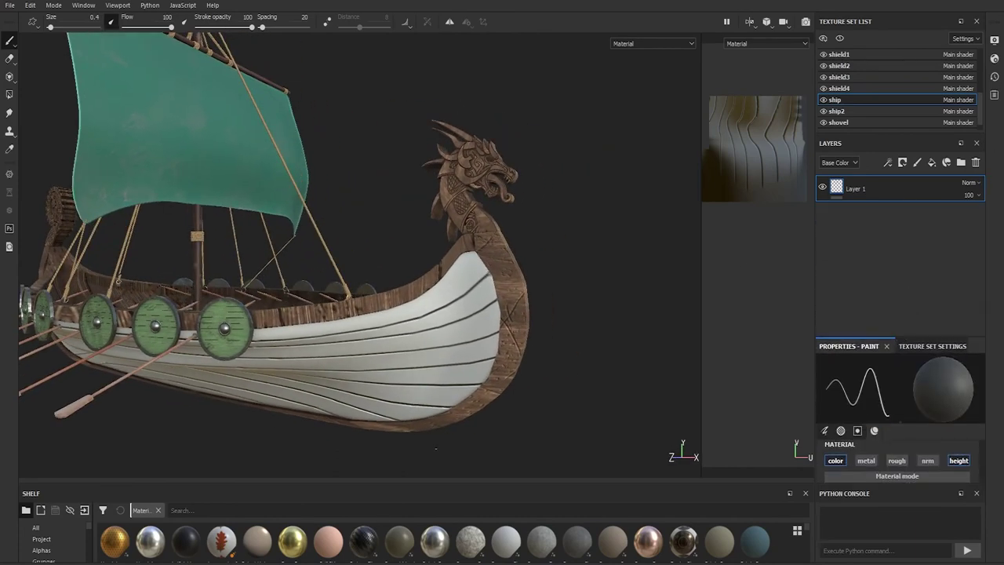
# Search the shelf for 'wood' and apply Wood American Cherry to the hull.
pyautogui.moveTo(384, 484); pyautogui.dragTo(376, 388)
pyautogui.click(169, 413)
pyautogui.write('wood')
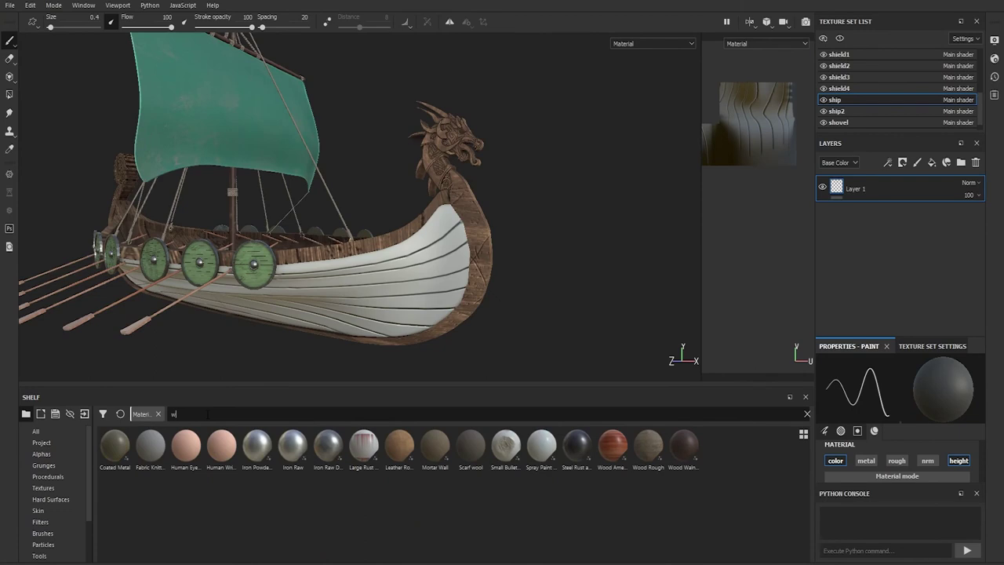
pyautogui.click(160, 414)
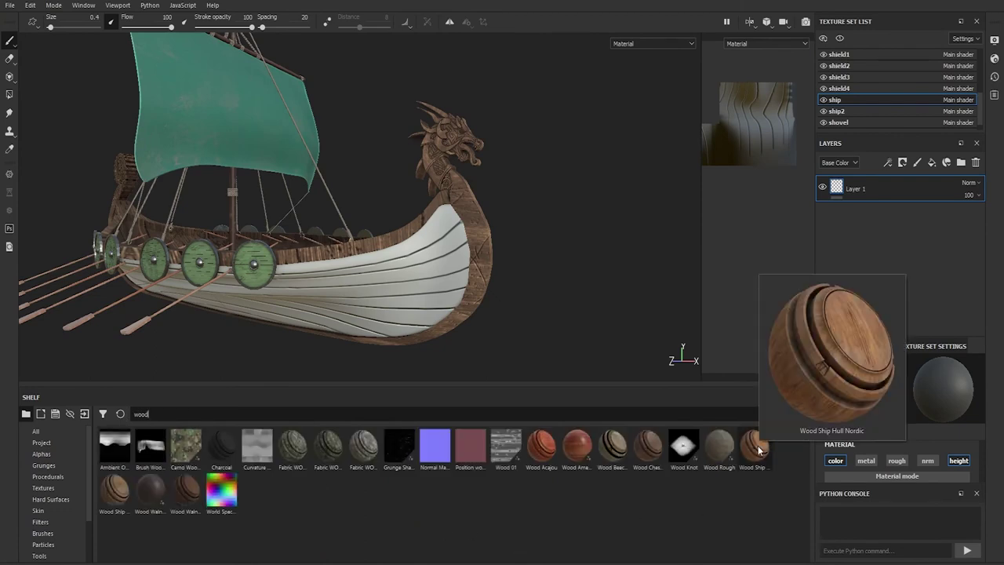
pyautogui.moveTo(577, 445); pyautogui.dragTo(557, 303)
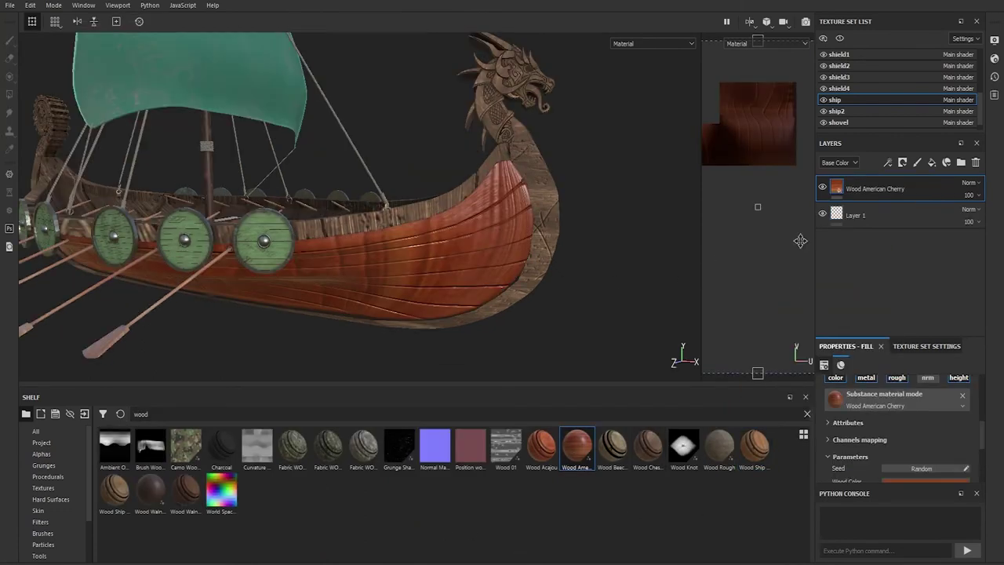
pyautogui.moveTo(894, 338); pyautogui.dragTo(892, 252)
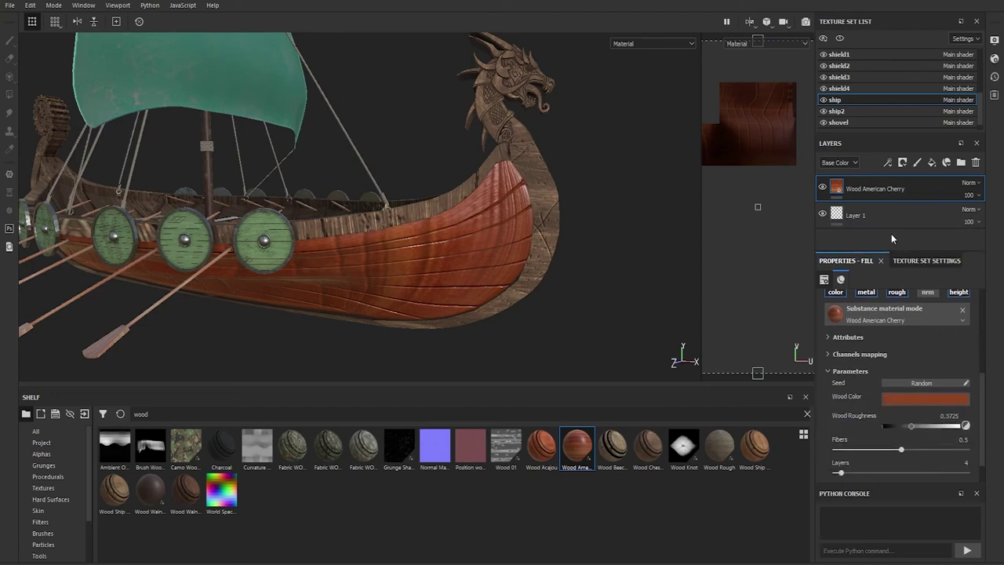
pyautogui.scroll(5, 875, 437)
pyautogui.moveTo(857, 368); pyautogui.dragTo(894, 369)
pyautogui.moveTo(604, 312)
pyautogui.keyDown('alt'); pyautogui.mouseDown()
pyautogui.moveTo(254, 264)
pyautogui.moveTo(578, 300)
pyautogui.mouseUp(); pyautogui.keyUp('alt')
pyautogui.scroll(-3, 889, 450)
pyautogui.scroll(-2, 889, 449)
pyautogui.scroll(3, 889, 449)
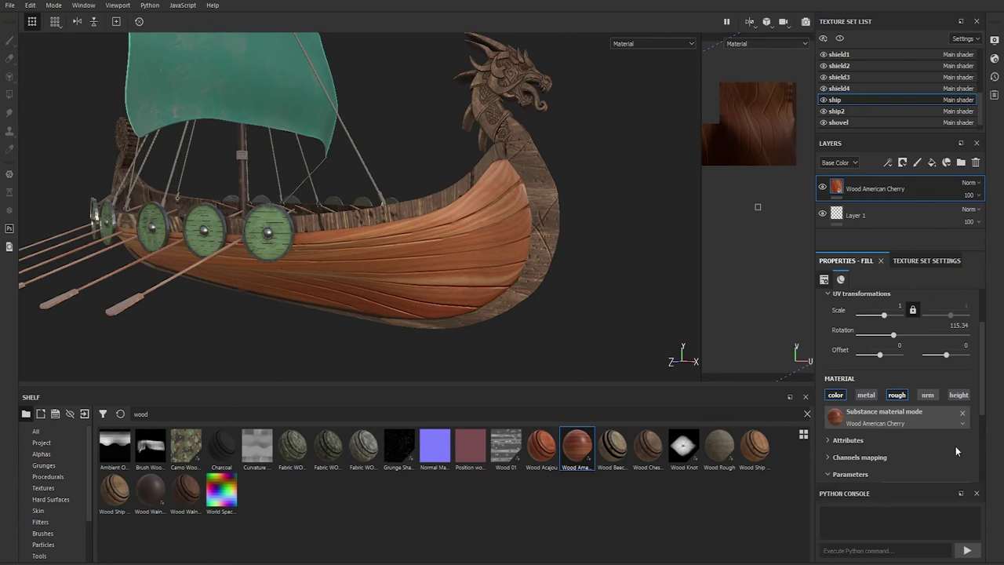
pyautogui.scroll(-2, 957, 452)
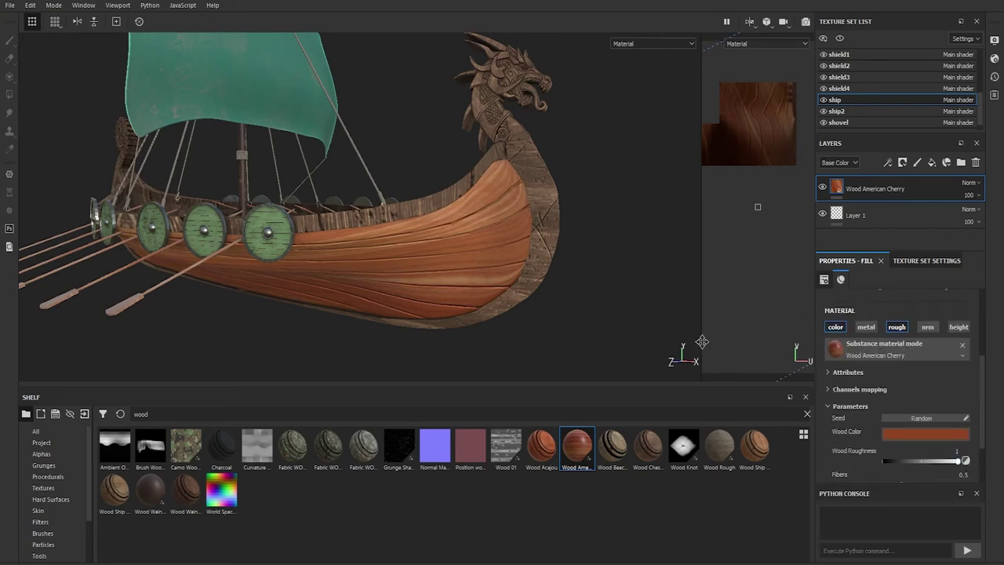
# Adjust the Wood Color and wood layers, brightening the cherry brown to V about 0.575.
pyautogui.click(925, 431)
pyautogui.moveTo(949, 439); pyautogui.dragTo(951, 478)
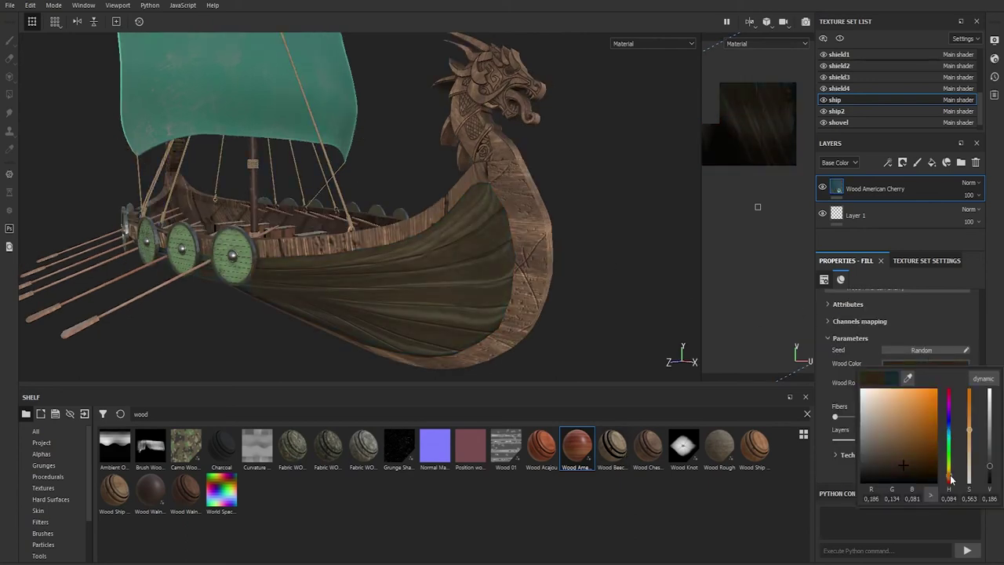
pyautogui.click(581, 320)
pyautogui.keyDown('alt'); pyautogui.moveTo(581, 320); pyautogui.dragTo(706, 330); pyautogui.keyUp('alt')
pyautogui.moveTo(941, 441); pyautogui.dragTo(853, 444)
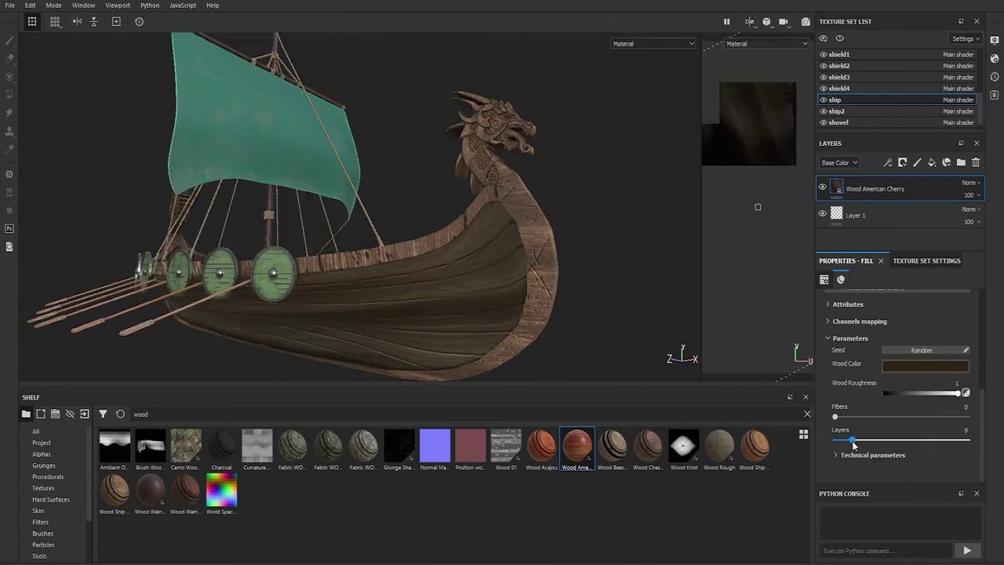
pyautogui.click(925, 365)
pyautogui.moveTo(990, 473)
pyautogui.mouseDown()
pyautogui.moveTo(988, 451)
pyautogui.moveTo(990, 481)
pyautogui.mouseUp()
pyautogui.keyDown('alt'); pyautogui.moveTo(730, 357); pyautogui.dragTo(684, 338); pyautogui.keyUp('alt')
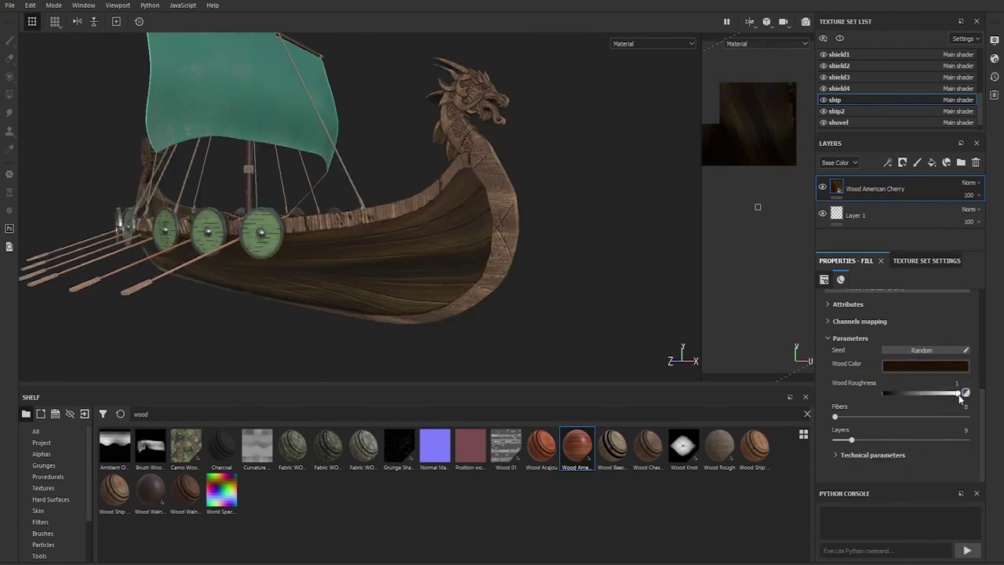
pyautogui.keyDown('alt'); pyautogui.moveTo(338, 272); pyautogui.dragTo(377, 319); pyautogui.keyUp('alt')
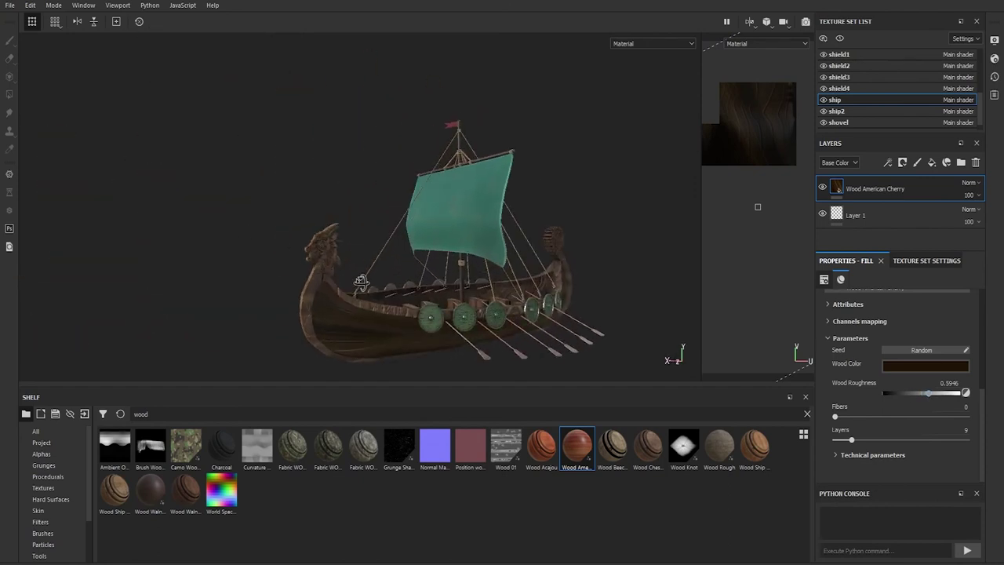
pyautogui.click(925, 368)
pyautogui.moveTo(990, 477)
pyautogui.mouseDown()
pyautogui.moveTo(993, 437)
pyautogui.moveTo(995, 465)
pyautogui.mouseUp()
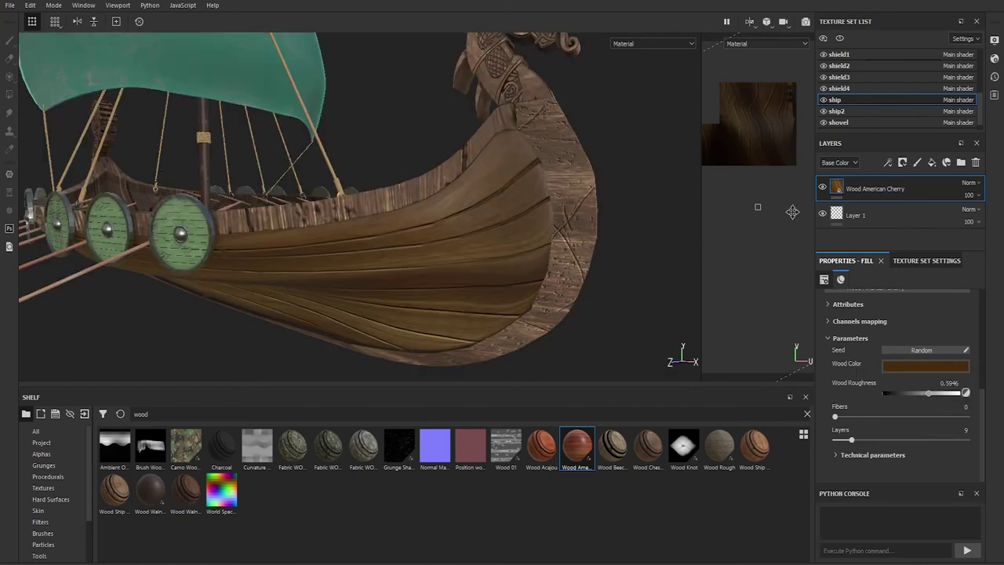
# Add a new fill layer with a black mask containing a fill effect.
pyautogui.rightClick(859, 188)
pyautogui.press('Escape')
pyautogui.click(934, 163)
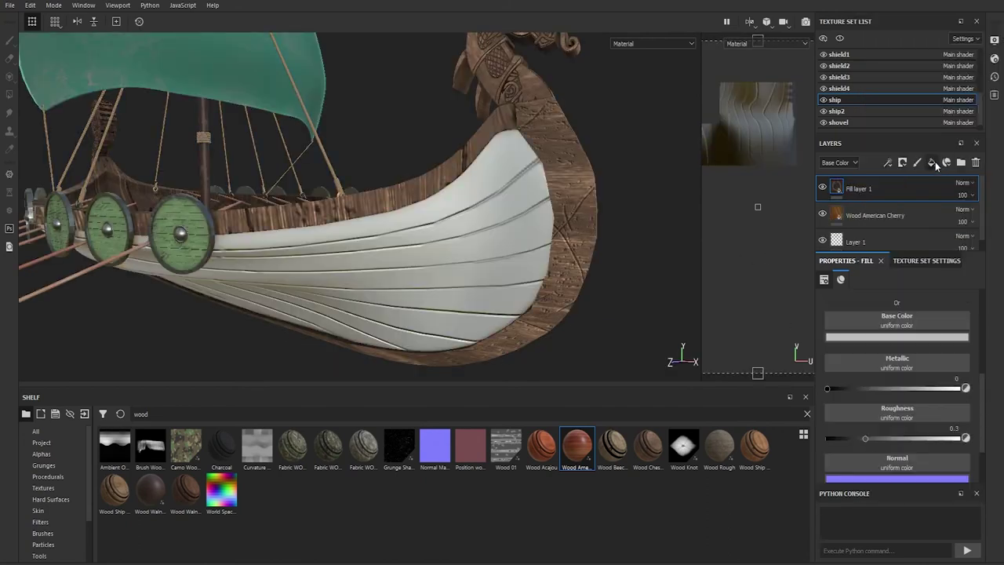
pyautogui.rightClick(846, 188)
pyautogui.click(894, 412)
pyautogui.rightClick(852, 188)
pyautogui.rightClick(853, 186)
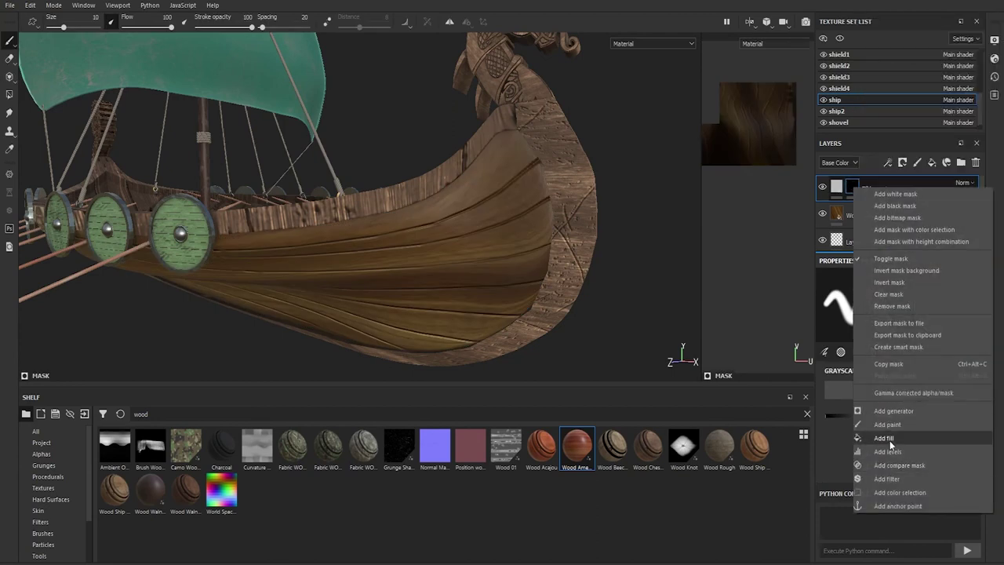
pyautogui.click(884, 438)
# Set the mask's grayscale pattern to Grunge Dirt Splats.
pyautogui.click(897, 314)
pyautogui.click(909, 406)
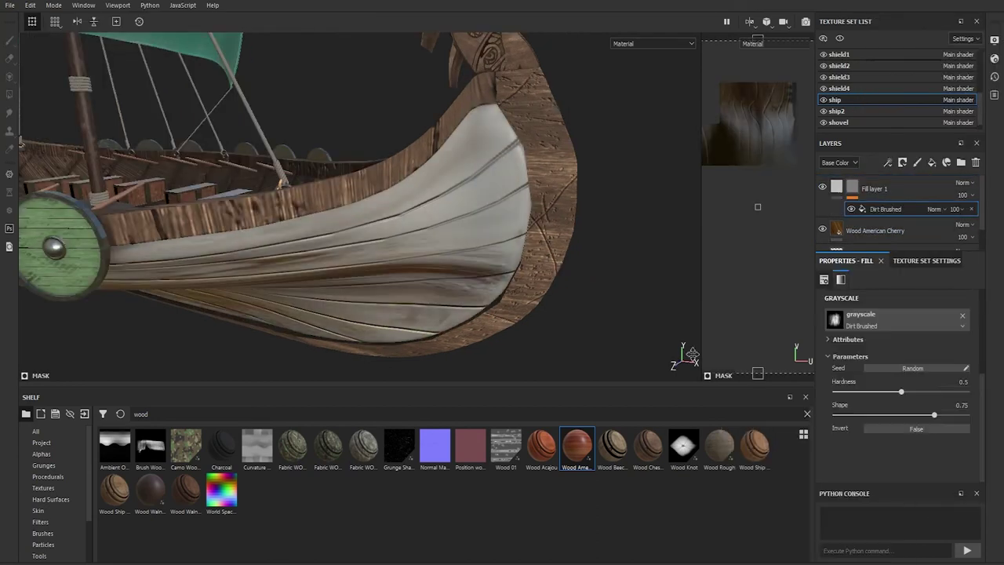
pyautogui.click(894, 320)
pyautogui.click(973, 459)
pyautogui.moveTo(488, 316)
pyautogui.keyDown('alt'); pyautogui.mouseDown()
pyautogui.moveTo(439, 298)
pyautogui.moveTo(897, 381)
pyautogui.mouseUp(); pyautogui.keyUp('alt')
pyautogui.click(964, 317)
pyautogui.click(896, 314)
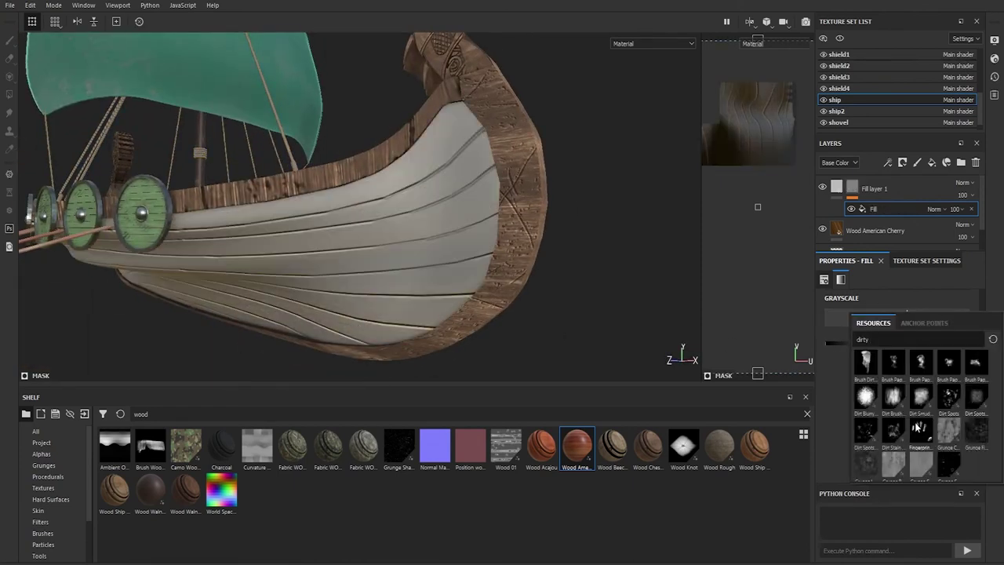
pyautogui.press('BackSpace')
pyautogui.press('BackSpace')
pyautogui.press('BackSpace')
pyautogui.write('damage')
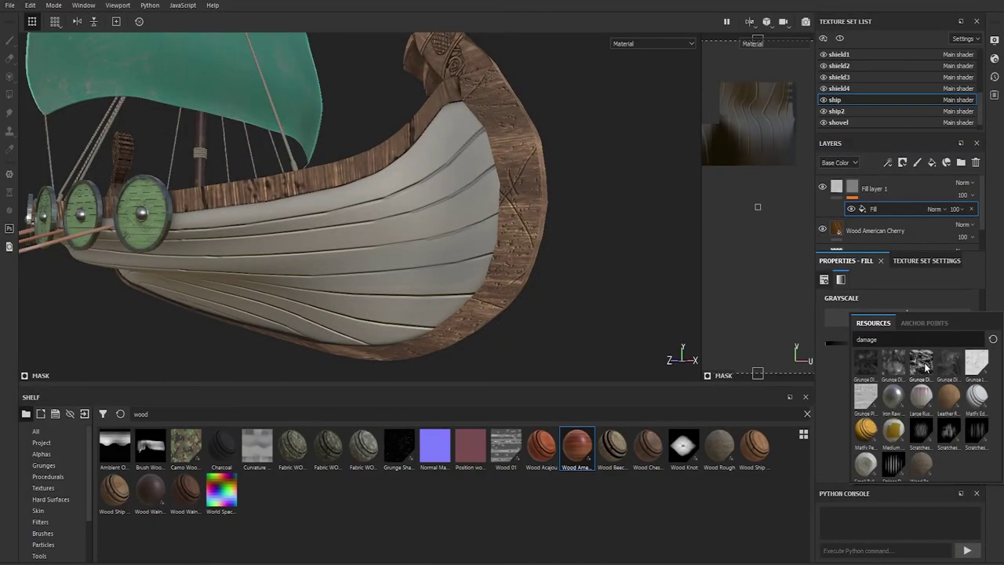
pyautogui.click(926, 366)
# Lower the splats' balance and scale, darken the wear to grey, and add a second fill layer.
pyautogui.moveTo(901, 393)
pyautogui.mouseDown()
pyautogui.moveTo(867, 395)
pyautogui.moveTo(834, 416)
pyautogui.moveTo(857, 392)
pyautogui.mouseUp()
pyautogui.moveTo(881, 341); pyautogui.dragTo(873, 337)
pyautogui.press('f')
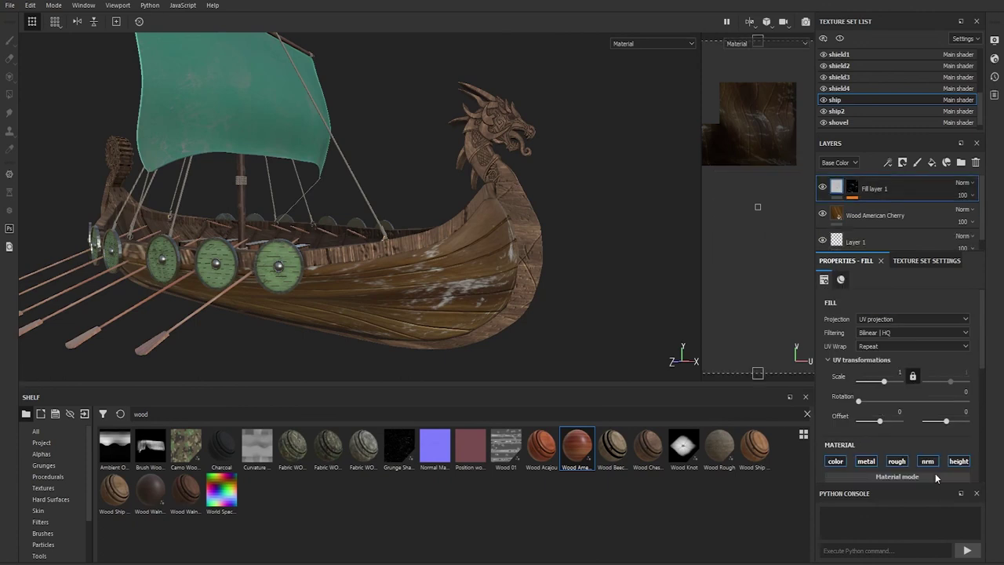
pyautogui.scroll(-2, 885, 443)
pyautogui.click(925, 405)
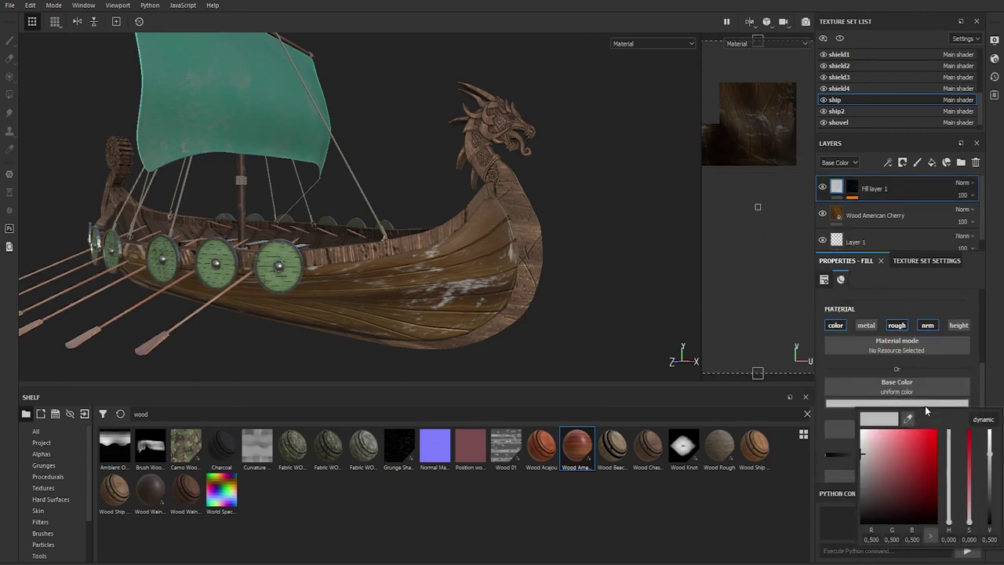
pyautogui.moveTo(991, 441); pyautogui.dragTo(993, 481)
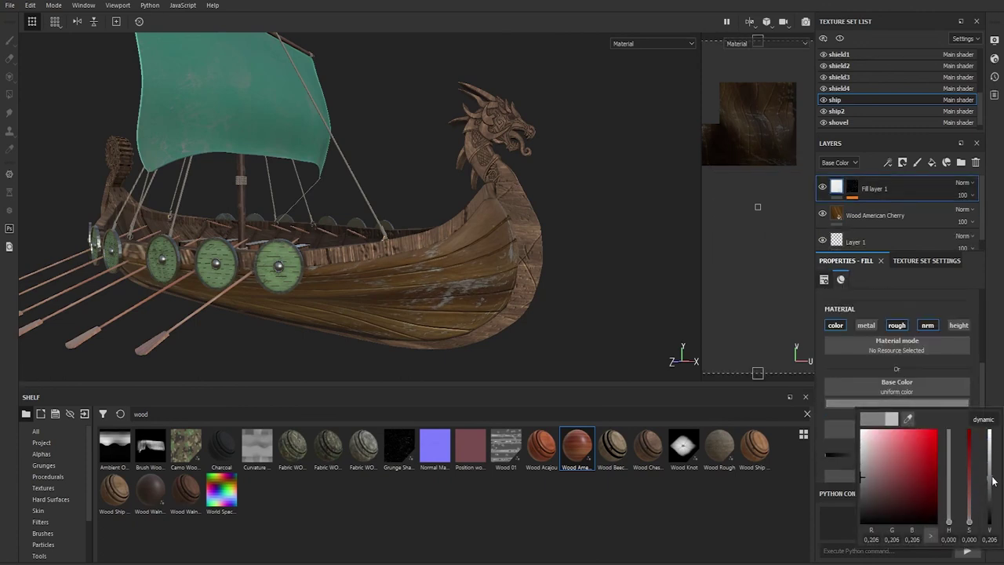
pyautogui.keyDown('alt'); pyautogui.moveTo(526, 230); pyautogui.dragTo(553, 227); pyautogui.keyUp('alt')
pyautogui.click(933, 162)
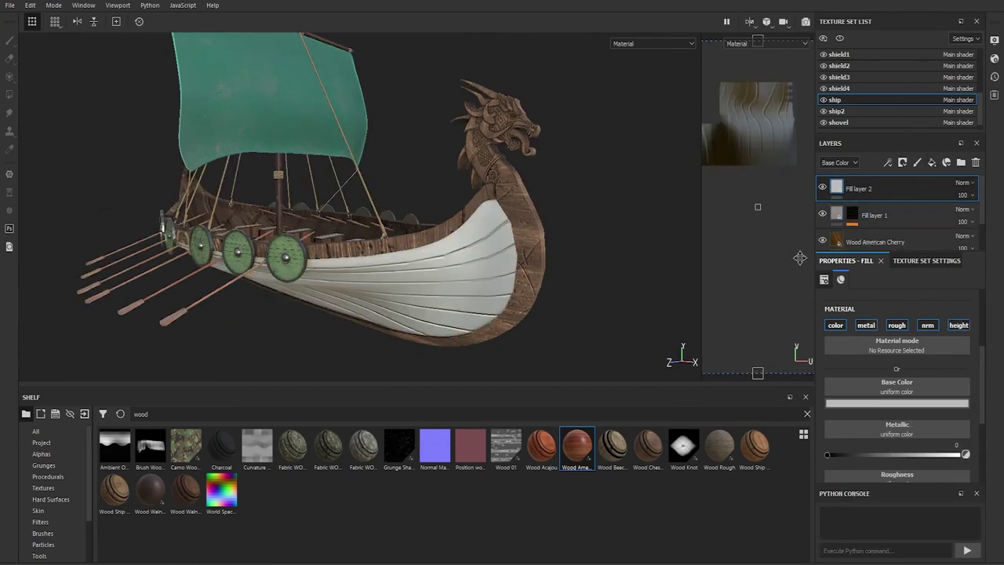
# Give Fill layer 2 a black mask with a Grunge Scratches Rough fill effect.
pyautogui.click(835, 324)
pyautogui.click(867, 325)
pyautogui.click(897, 324)
pyautogui.rightClick(846, 190)
pyautogui.click(871, 193)
pyautogui.rightClick(852, 188)
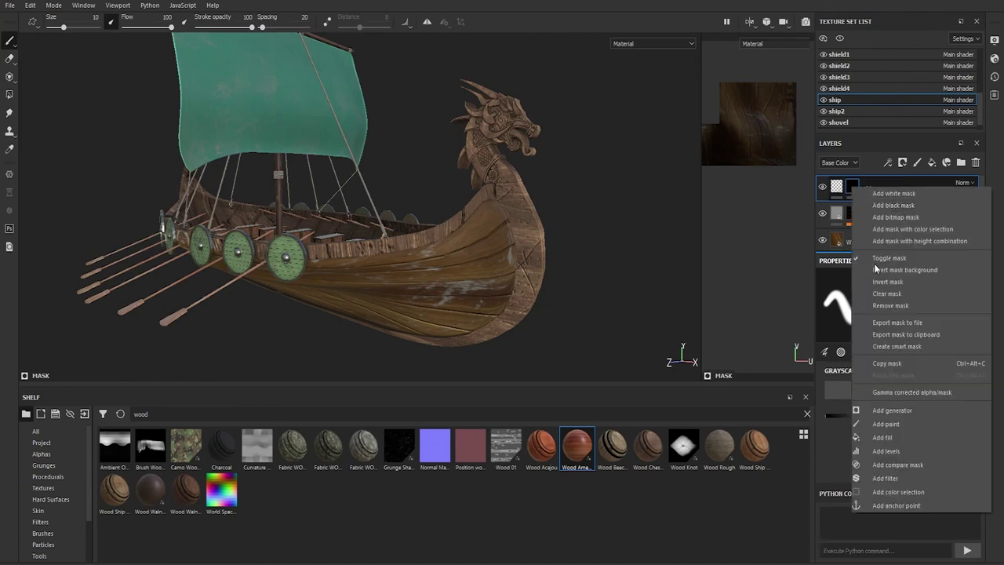
pyautogui.click(894, 445)
pyautogui.click(893, 326)
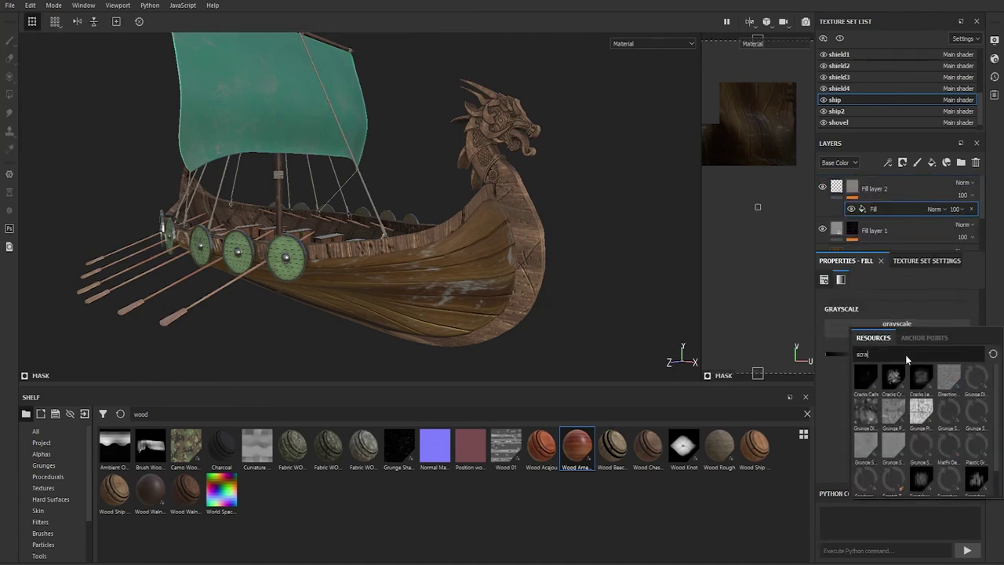
pyautogui.click(980, 383)
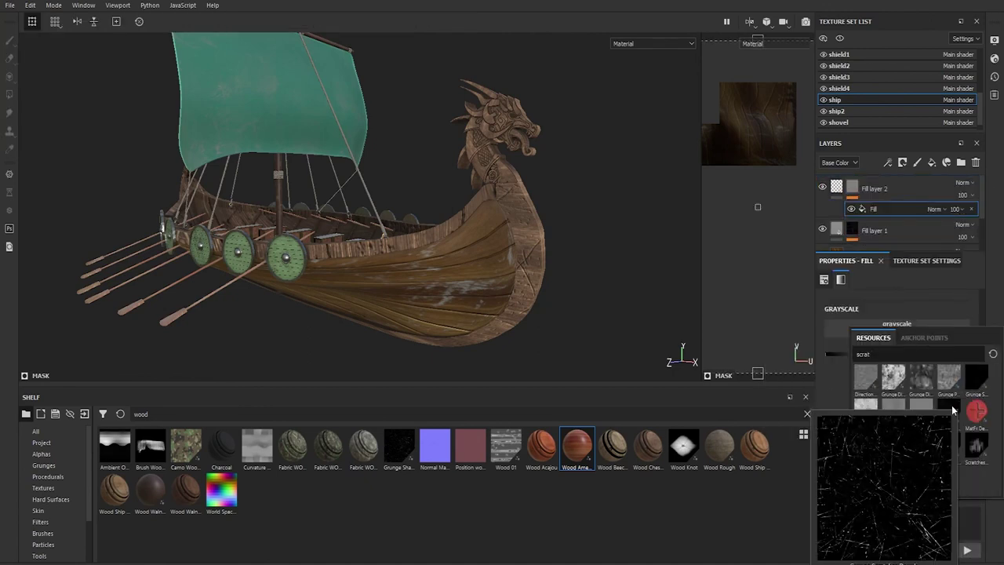
# Set the scratches' height negative, UV scale 2.4 and scratch quantity 0.77.
pyautogui.keyDown('alt'); pyautogui.moveTo(478, 267); pyautogui.dragTo(526, 301); pyautogui.keyUp('alt')
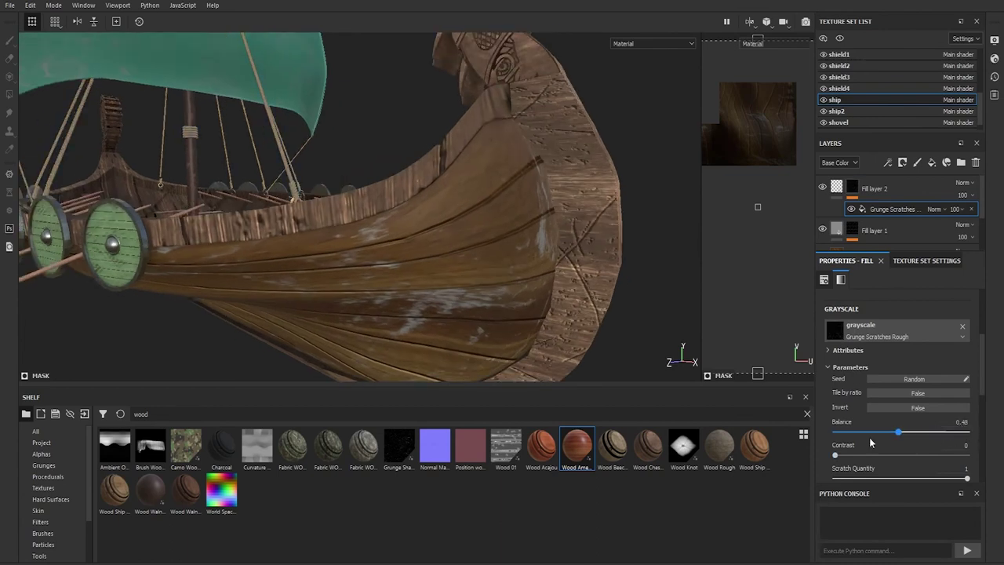
pyautogui.moveTo(895, 413)
pyautogui.mouseDown()
pyautogui.moveTo(874, 412)
pyautogui.moveTo(884, 412)
pyautogui.mouseUp()
pyautogui.scroll(1, 858, 304)
pyautogui.scroll(1, 863, 308)
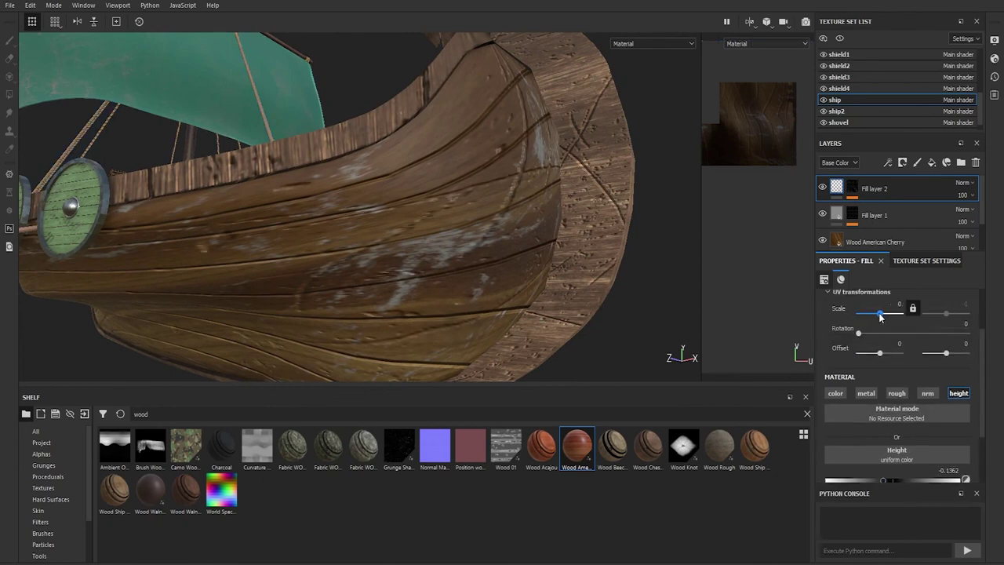
pyautogui.moveTo(871, 313)
pyautogui.mouseDown()
pyautogui.moveTo(885, 313)
pyautogui.moveTo(880, 332)
pyautogui.mouseUp()
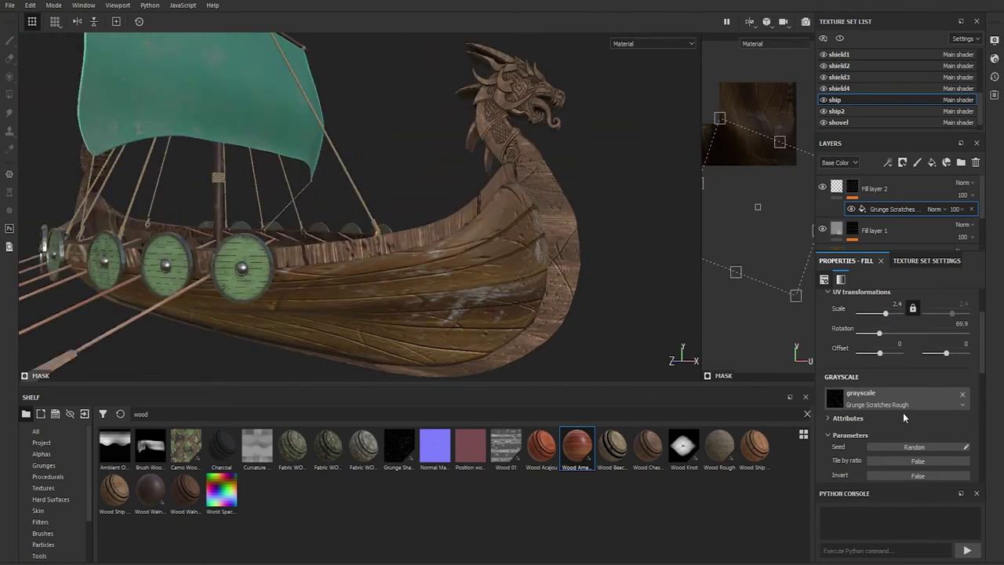
pyautogui.scroll(-3, 902, 361)
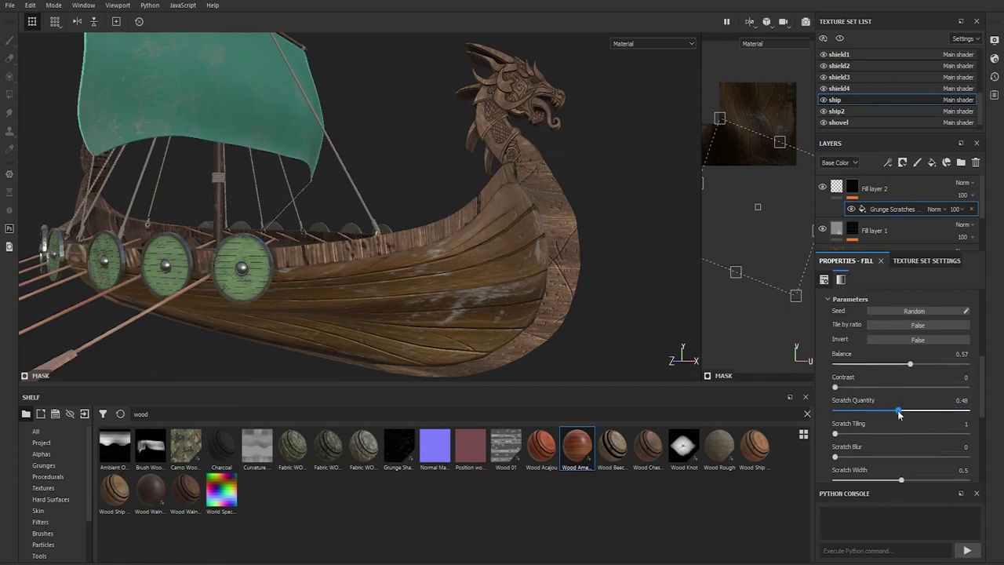
pyautogui.moveTo(908, 411); pyautogui.dragTo(920, 411)
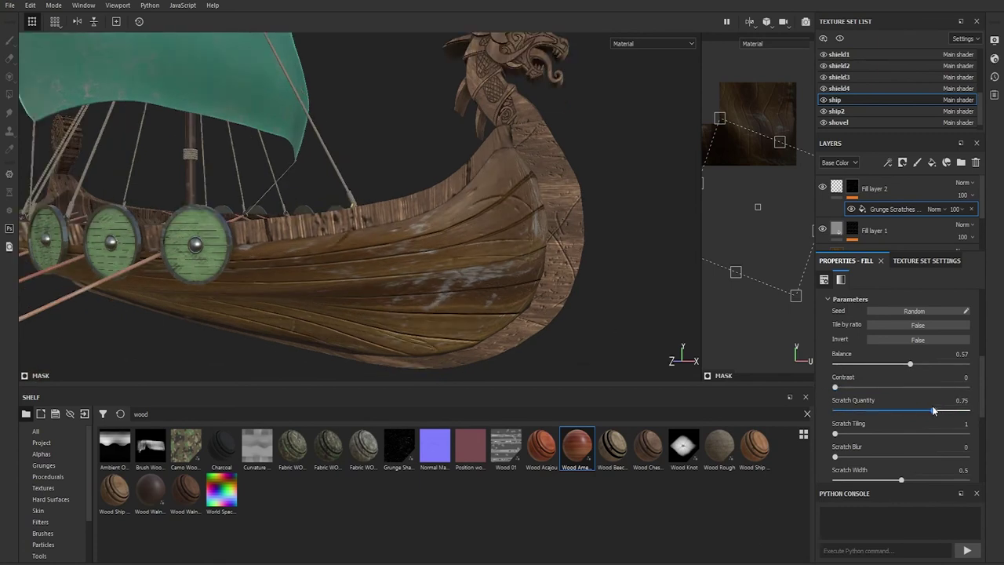
pyautogui.moveTo(838, 438); pyautogui.dragTo(840, 436)
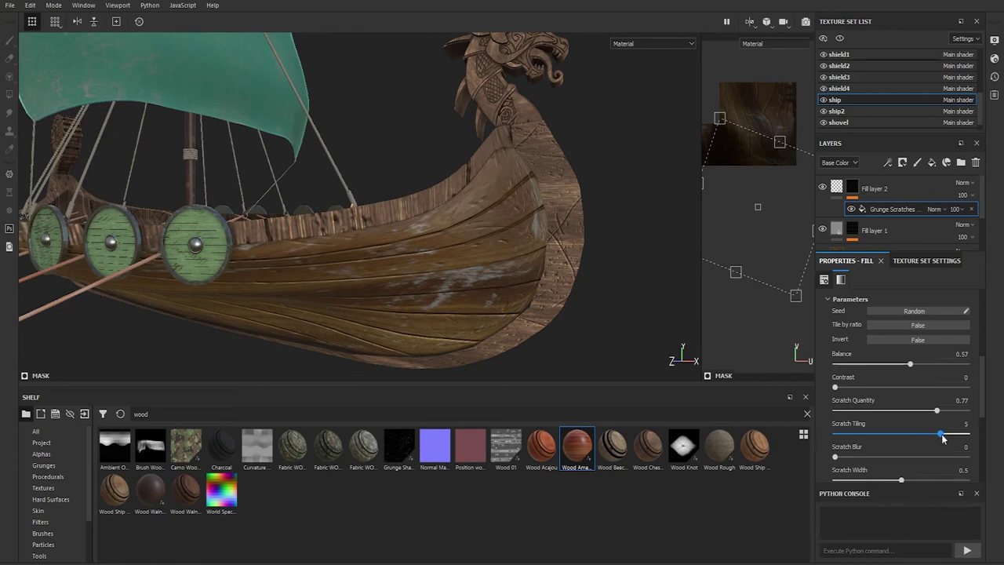
pyautogui.moveTo(471, 235)
pyautogui.keyDown('alt'); pyautogui.mouseDown()
pyautogui.moveTo(392, 266)
pyautogui.moveTo(531, 319)
pyautogui.moveTo(843, 223)
pyautogui.mouseUp(); pyautogui.keyUp('alt')
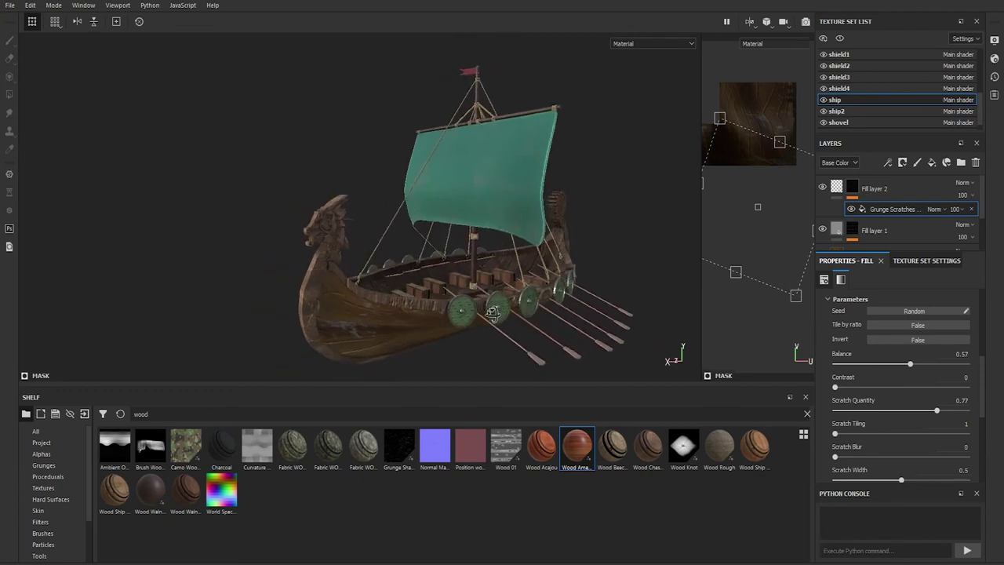
# Switch to the seat2 texture set and lighten Fill layer 1's colour to pale pink.
pyautogui.scroll(3, 850, 114)
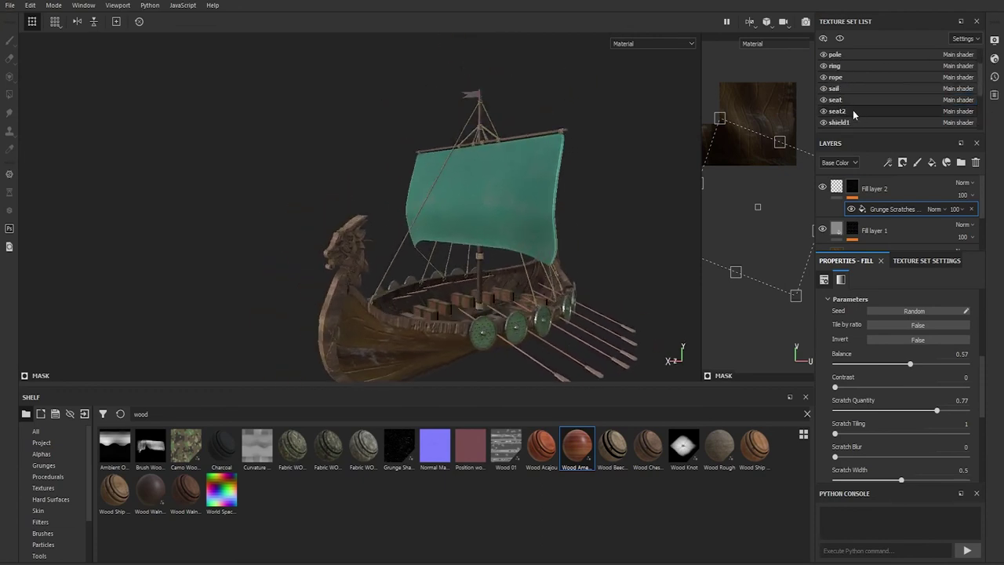
pyautogui.click(853, 110)
pyautogui.click(863, 393)
pyautogui.moveTo(970, 479); pyautogui.dragTo(970, 498)
pyautogui.moveTo(990, 444); pyautogui.dragTo(990, 424)
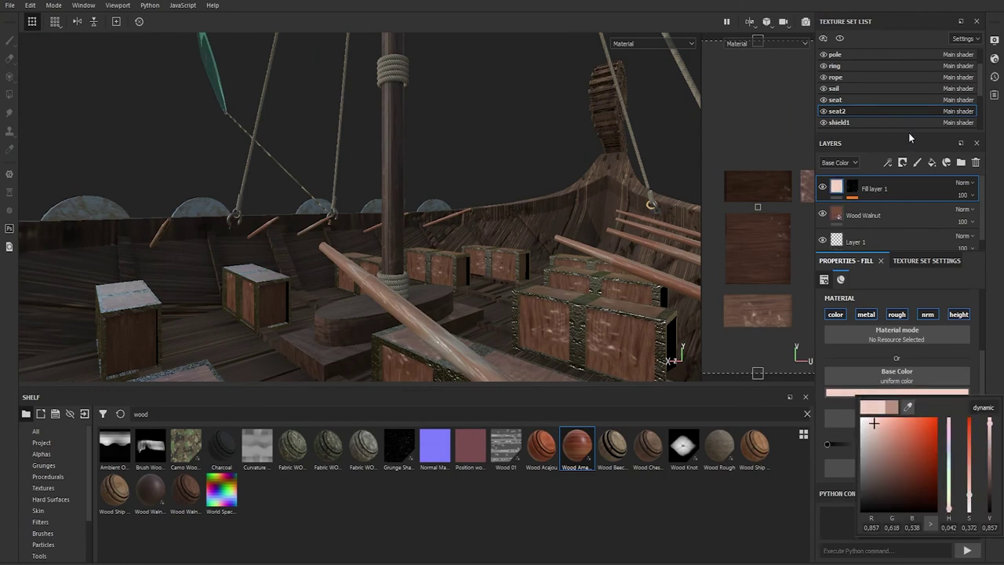
# Set the Wood Walnut colour to a darker reddish brown.
pyautogui.click(902, 215)
pyautogui.click(917, 419)
pyautogui.moveTo(989, 500); pyautogui.dragTo(993, 483)
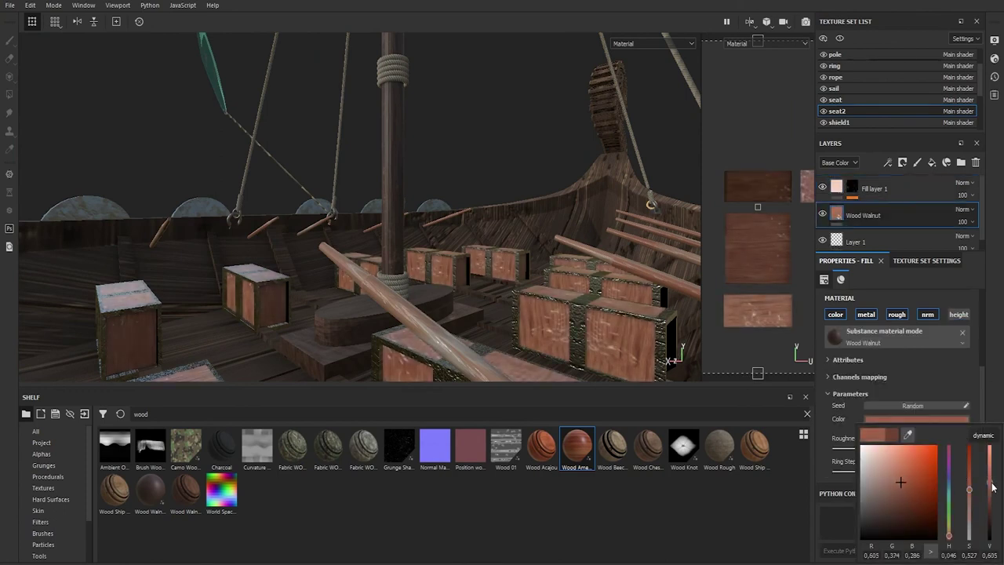
pyautogui.keyDown('alt'); pyautogui.moveTo(541, 271); pyautogui.dragTo(540, 282); pyautogui.keyUp('alt')
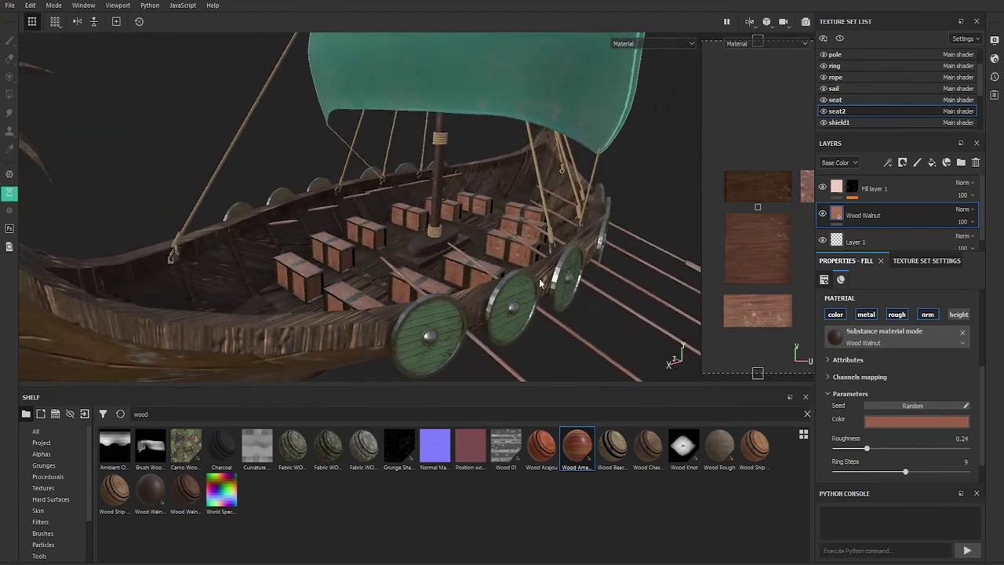
pyautogui.click(917, 419)
pyautogui.moveTo(990, 483); pyautogui.dragTo(991, 500)
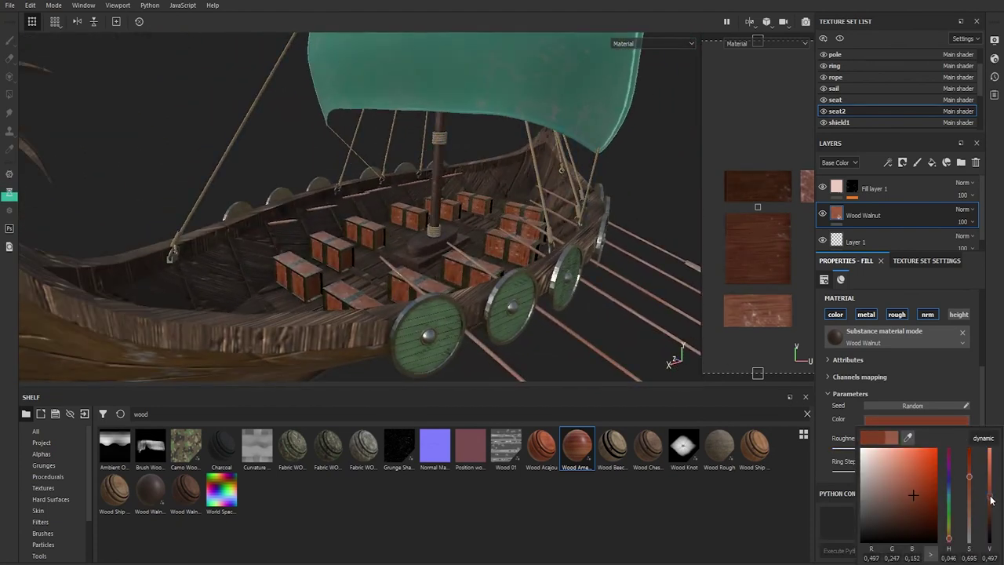